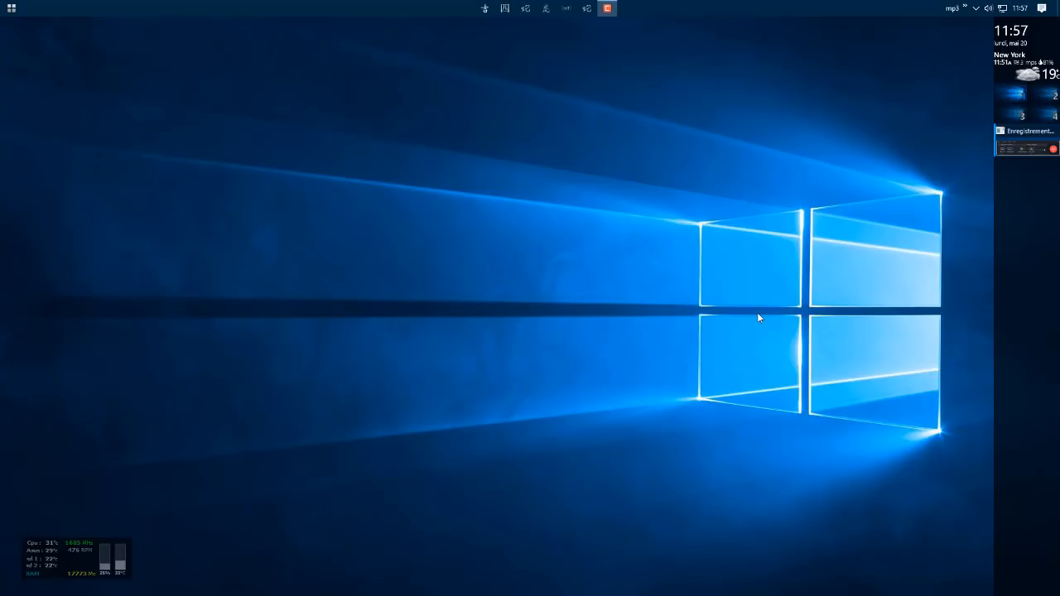
# Step: Run winver to examine the installed Windows version, and close the About Windows dialog
pyautogui.rightClick(513, 228)
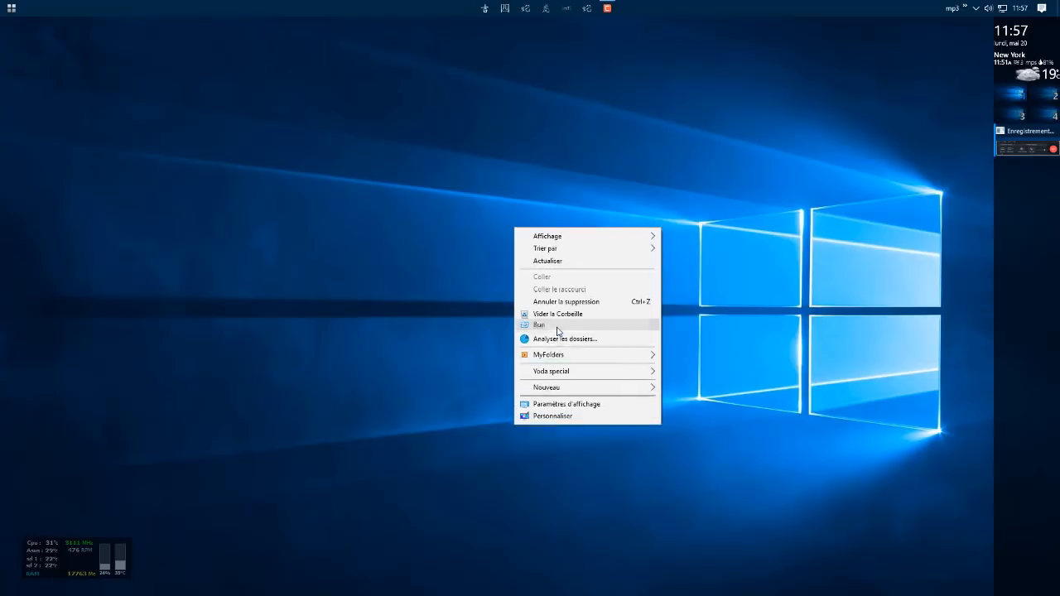
pyautogui.click(557, 324)
pyautogui.click(558, 331)
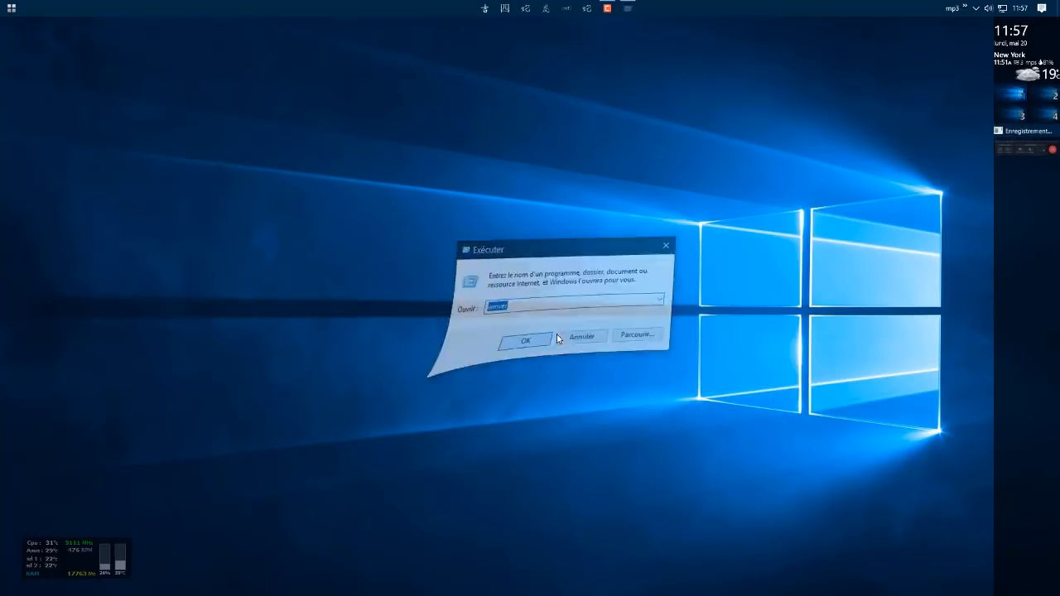
pyautogui.moveTo(149, 28); pyautogui.dragTo(486, 126)
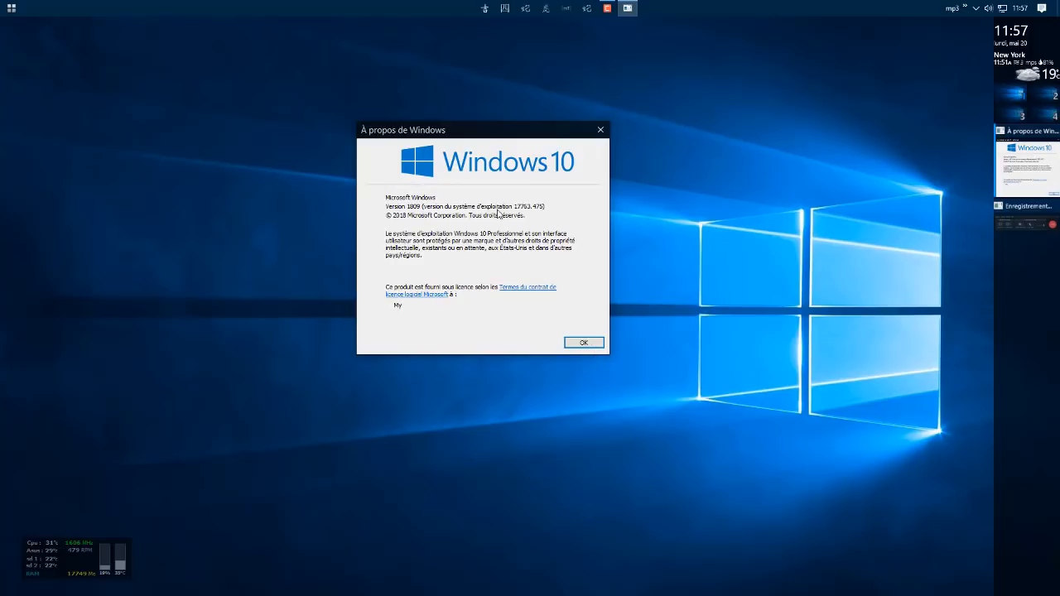
pyautogui.click(583, 344)
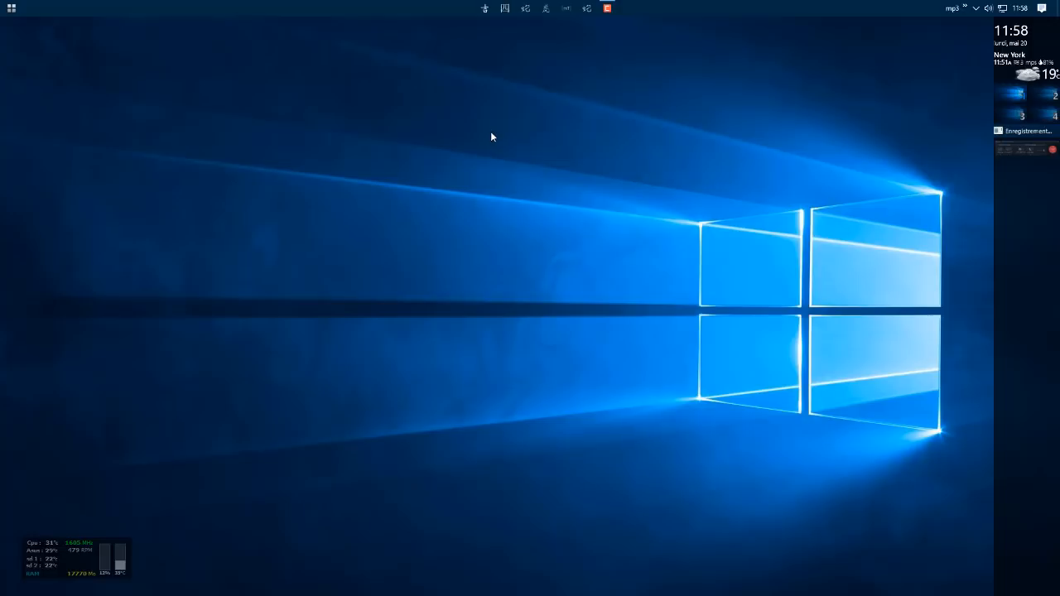
# Step: Open This PC in File Explorer to examine its current layout, and minimise the window
pyautogui.click(484, 9)
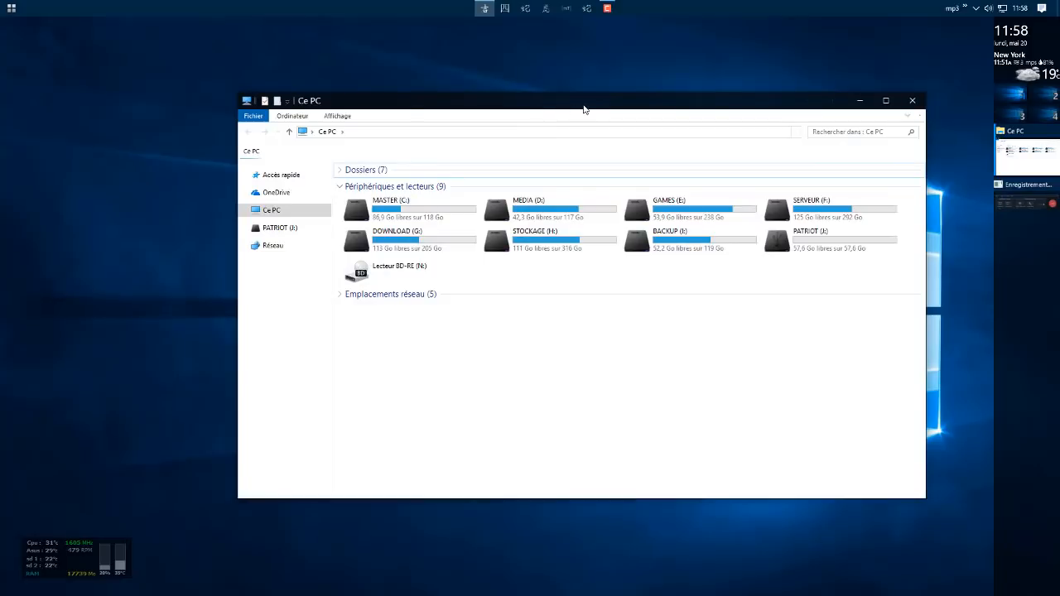
pyautogui.moveTo(583, 109); pyautogui.dragTo(546, 123)
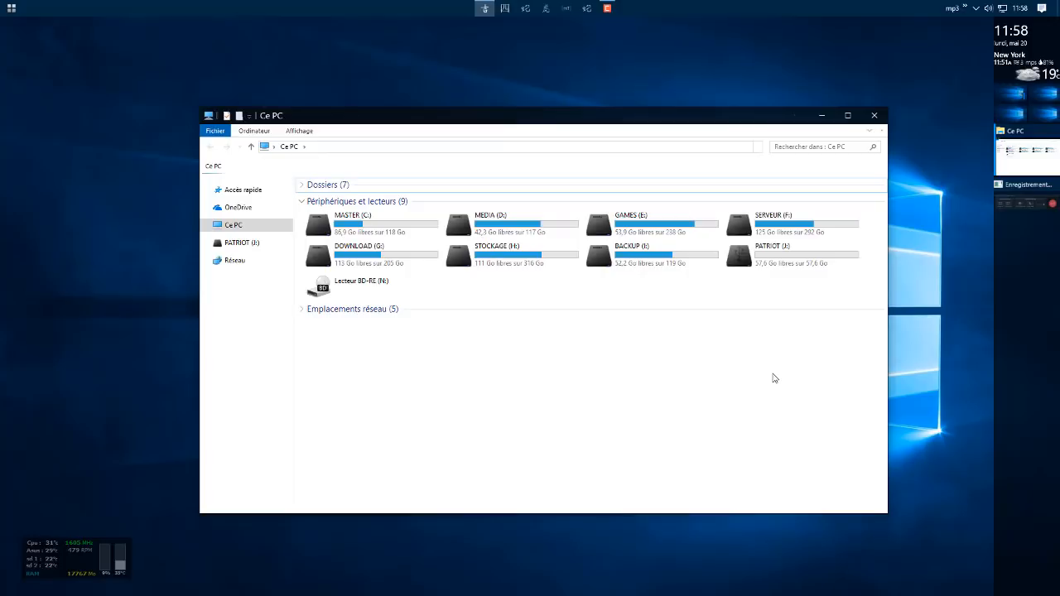
pyautogui.click(822, 116)
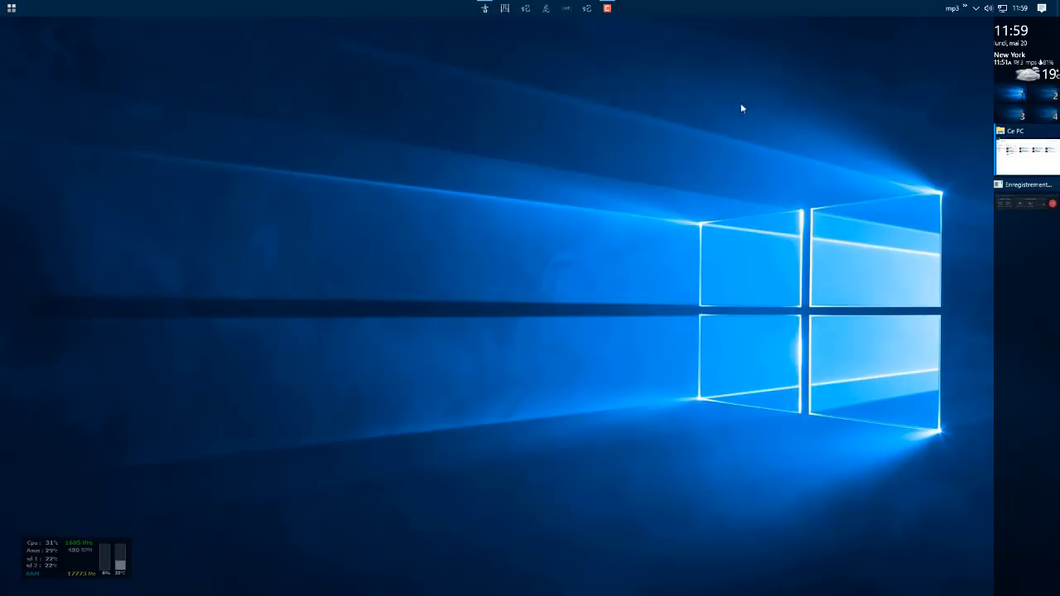
# Step: Open Chrome and search Google for "ultrauxtheme"
pyautogui.click(504, 11)
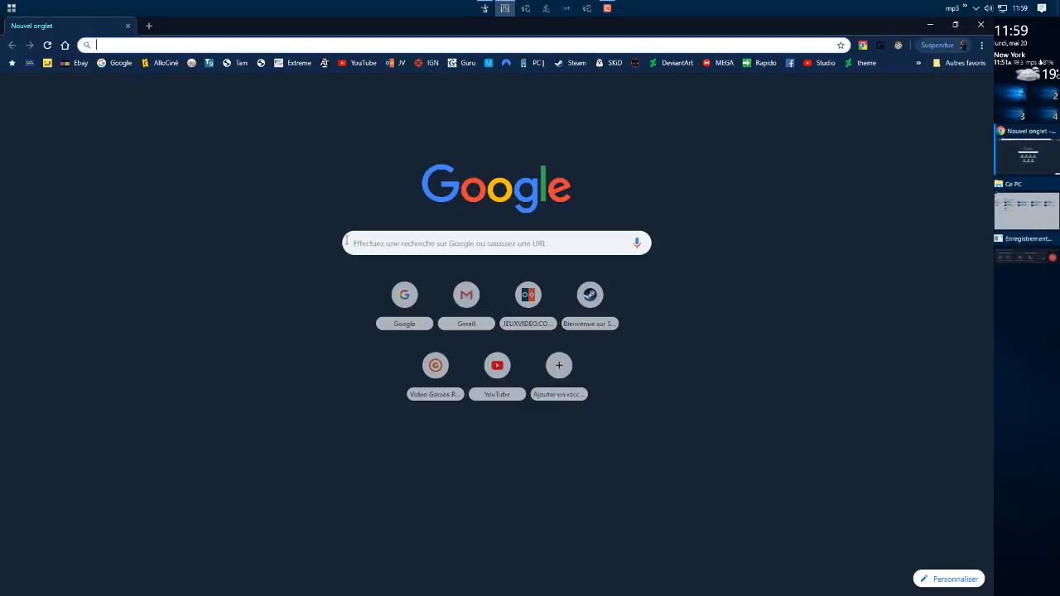
pyautogui.click(422, 243)
pyautogui.write('ultrau')
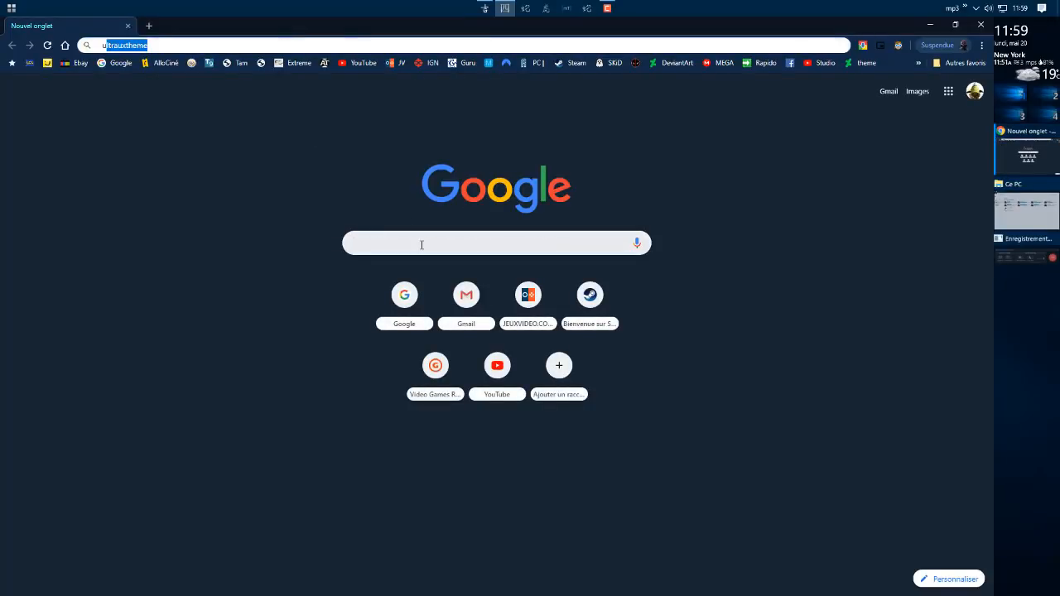
pyautogui.write('xtheme')
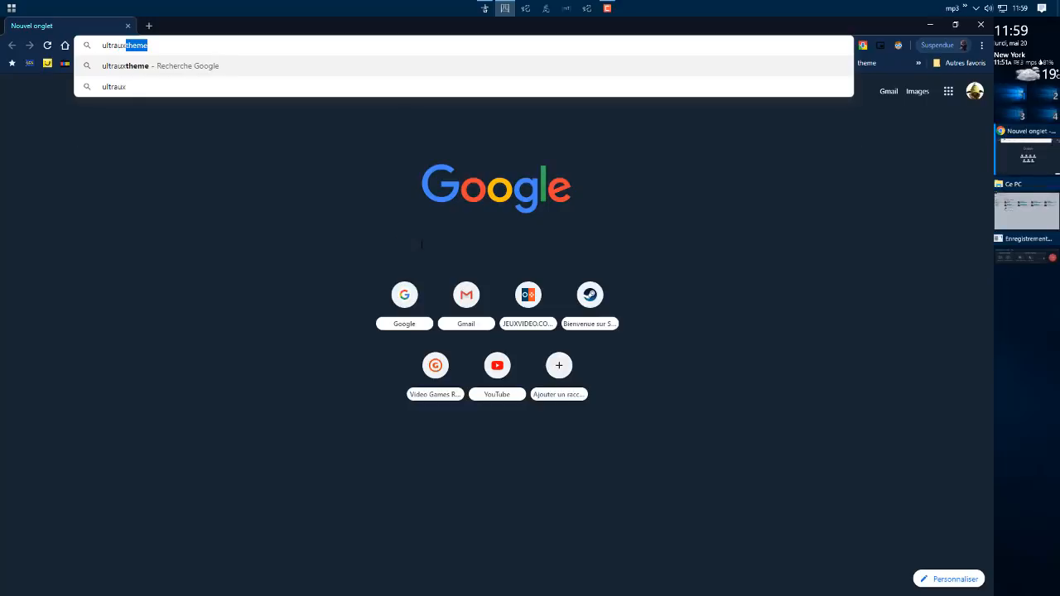
pyautogui.press('Return')
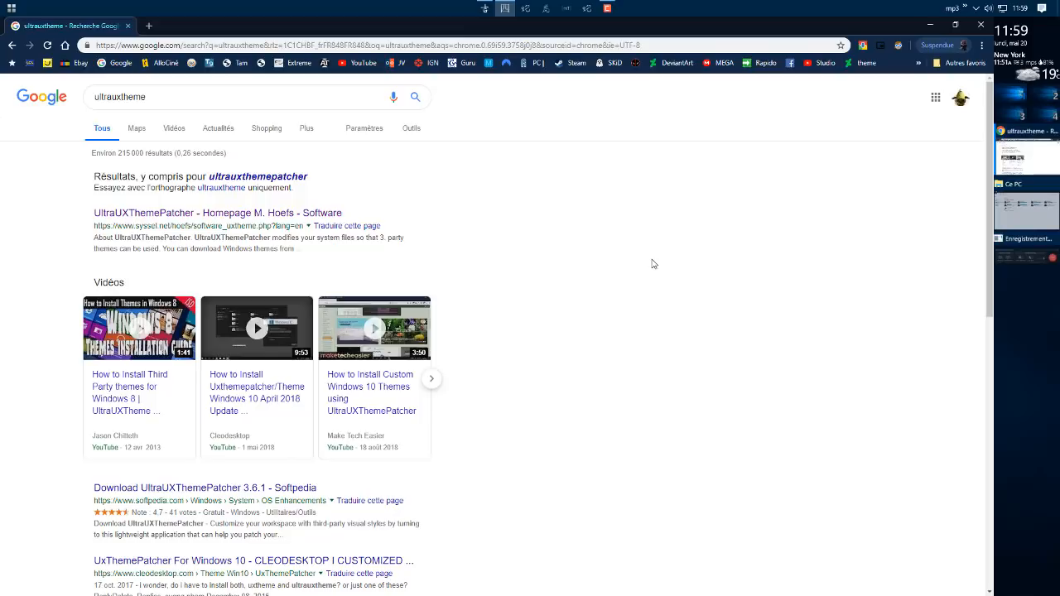
# Step: Download UltraUXThemePatcher 3.6.1 from its official homepage on syssel.net, and close the browser
pyautogui.click(199, 214)
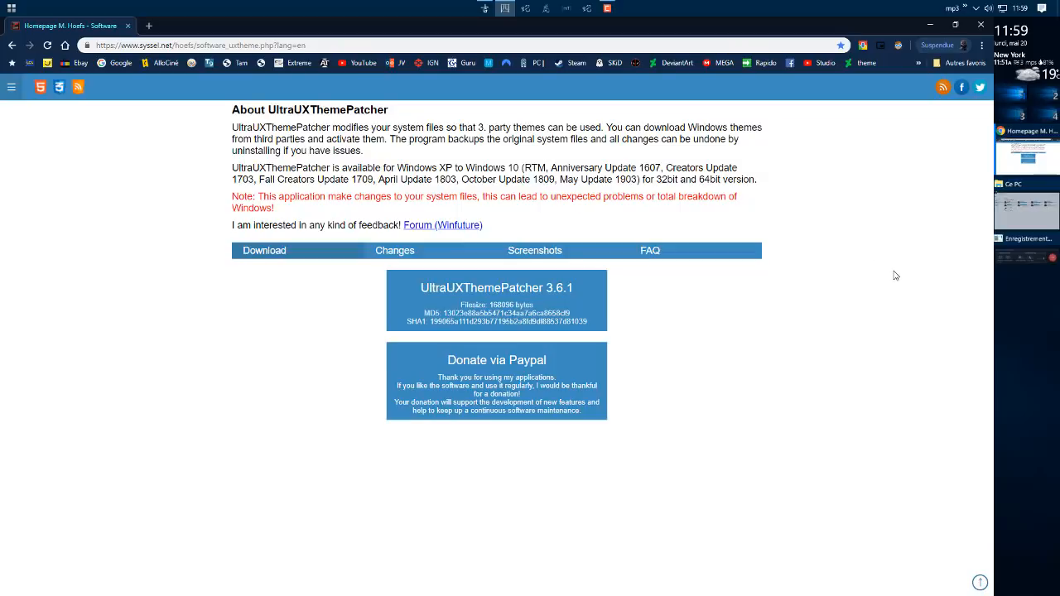
pyautogui.click(535, 299)
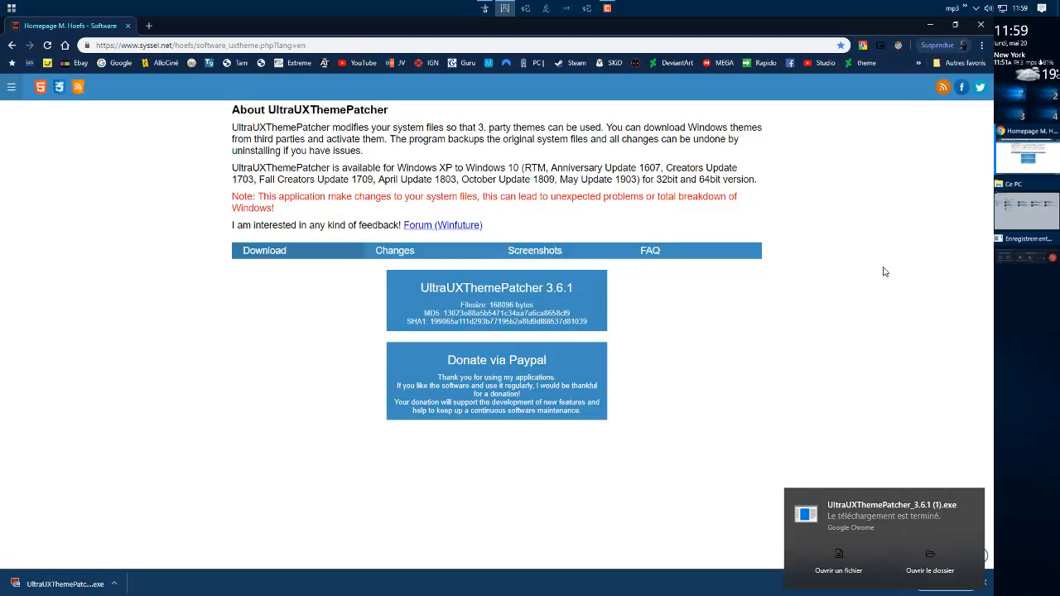
pyautogui.click(981, 25)
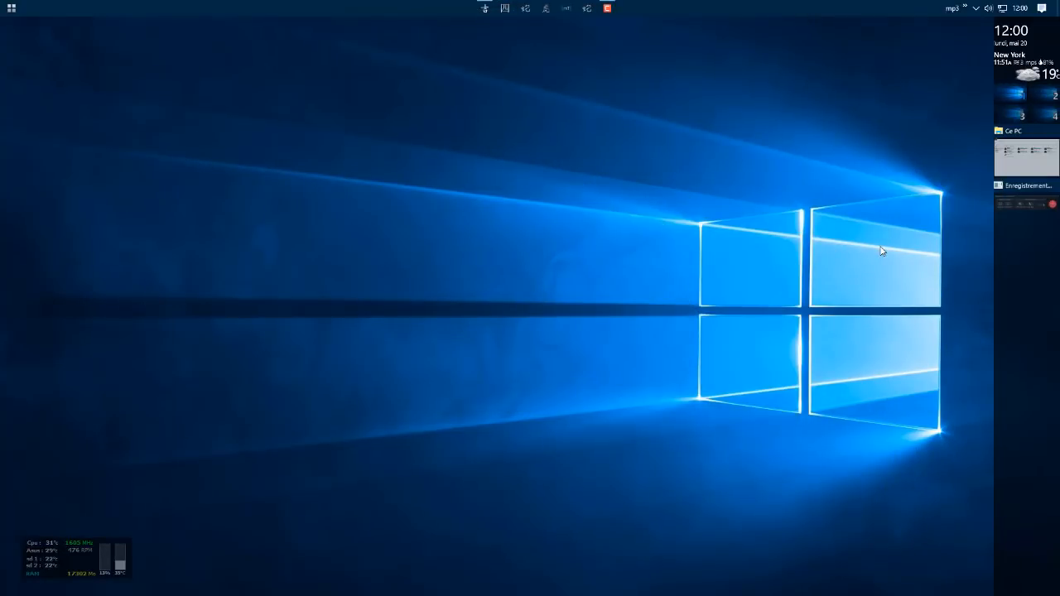
# Step: Close the minimised This PC window and open a fresh File Explorer window
pyautogui.click(492, 9)
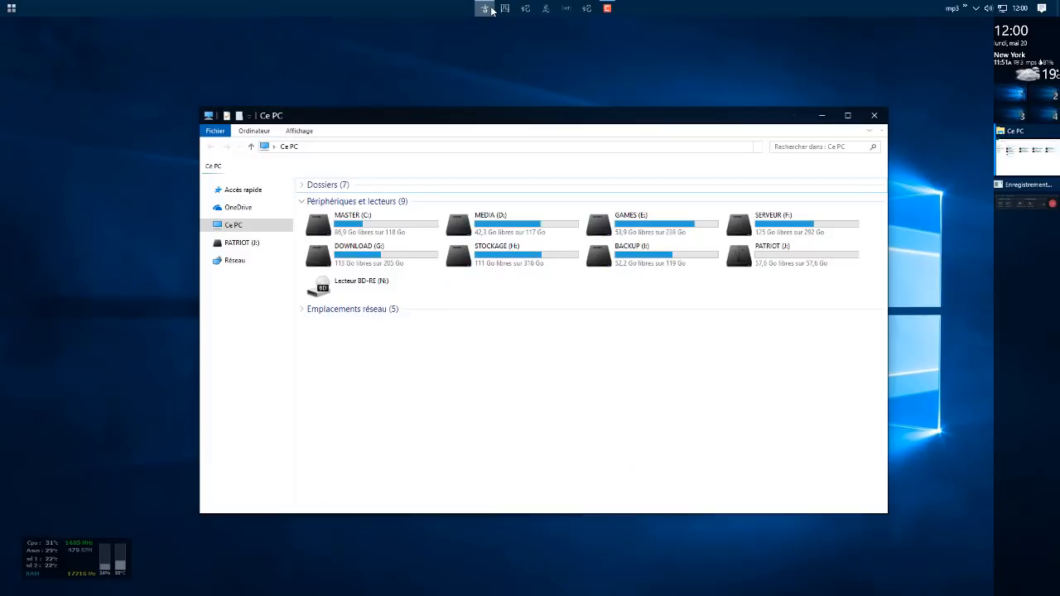
pyautogui.click(874, 116)
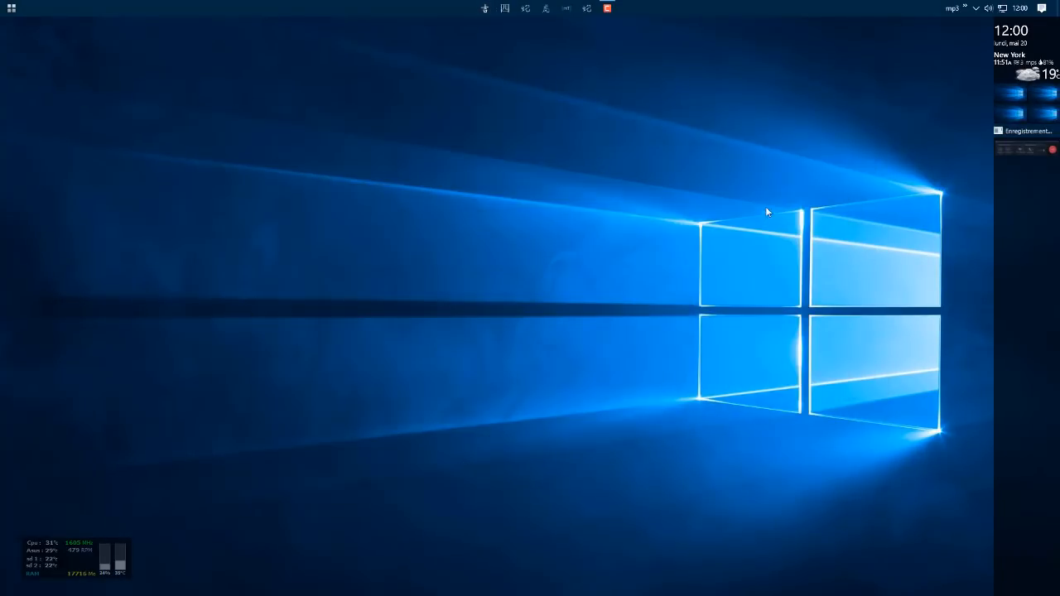
pyautogui.press('super+e')
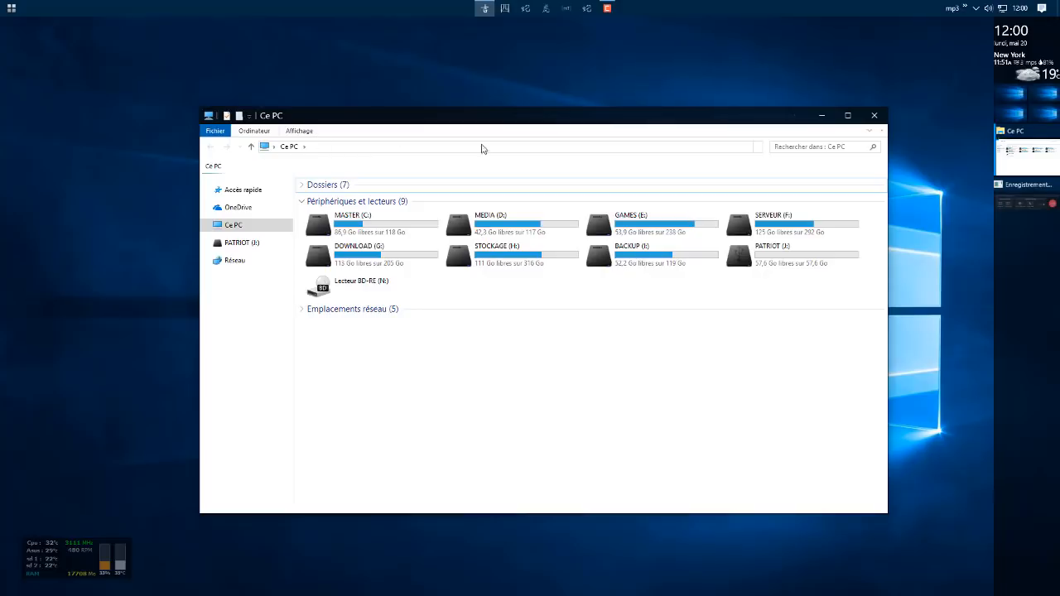
pyautogui.click(293, 131)
pyautogui.click(302, 130)
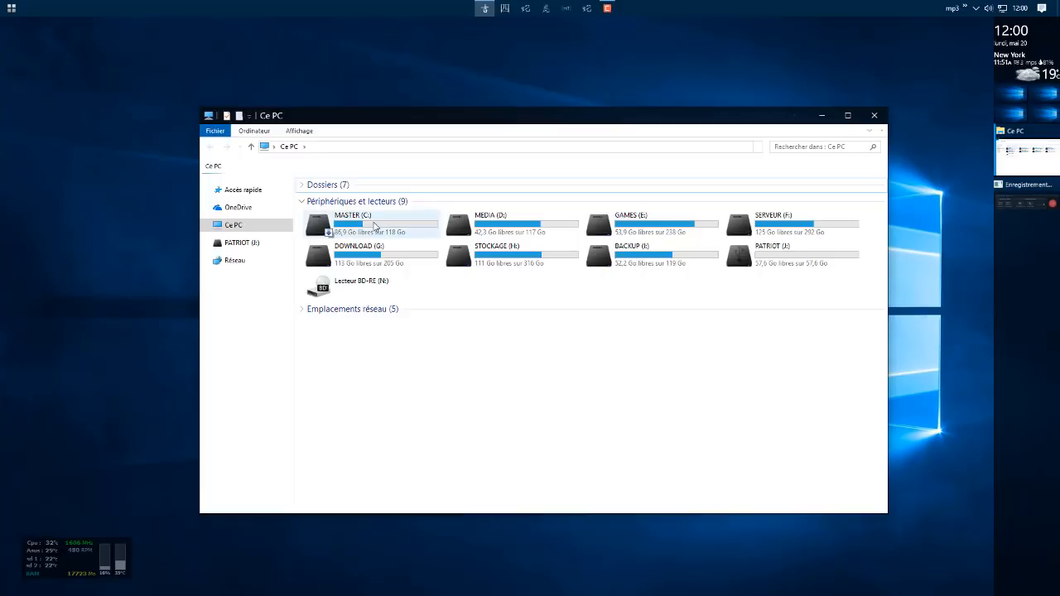
# Step: Go to the OldNewExplorer folder in Programmes (x86) on MASTER (C:) and launch OldNewExplorerCfg.exe
pyautogui.doubleClick(377, 227)
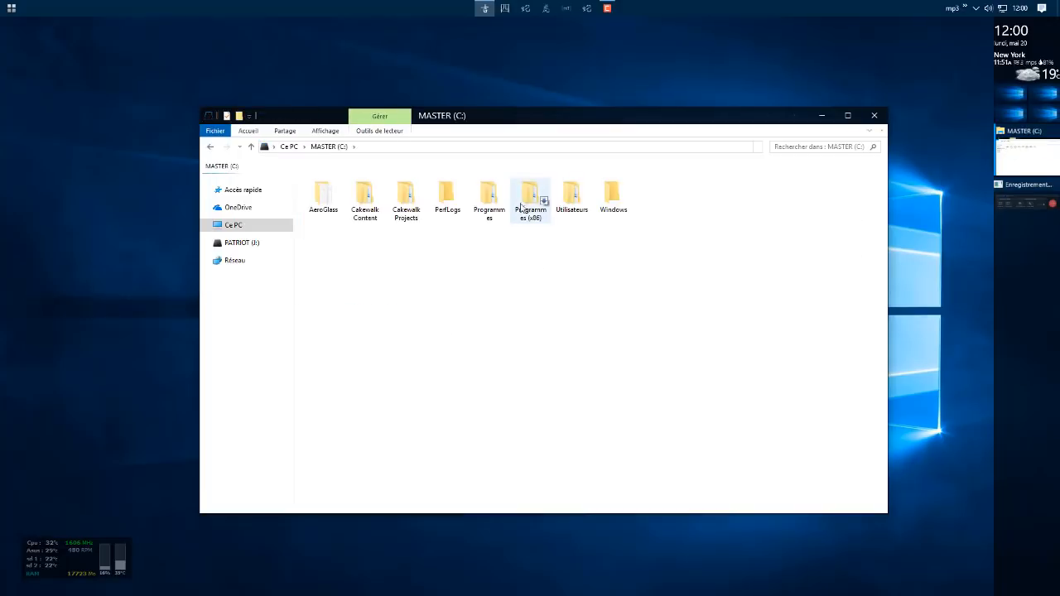
pyautogui.doubleClick(535, 203)
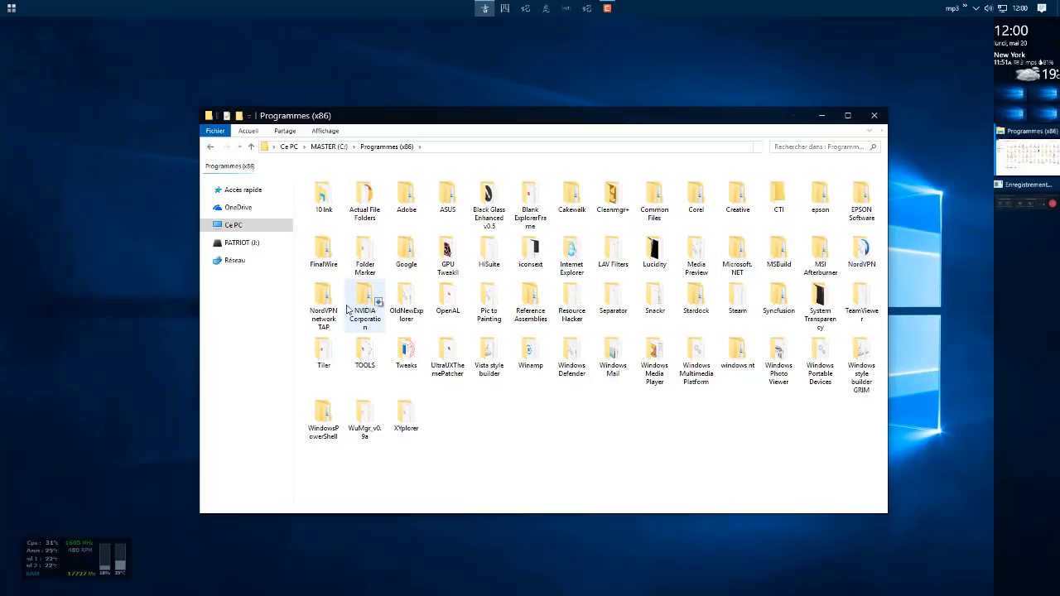
pyautogui.doubleClick(407, 300)
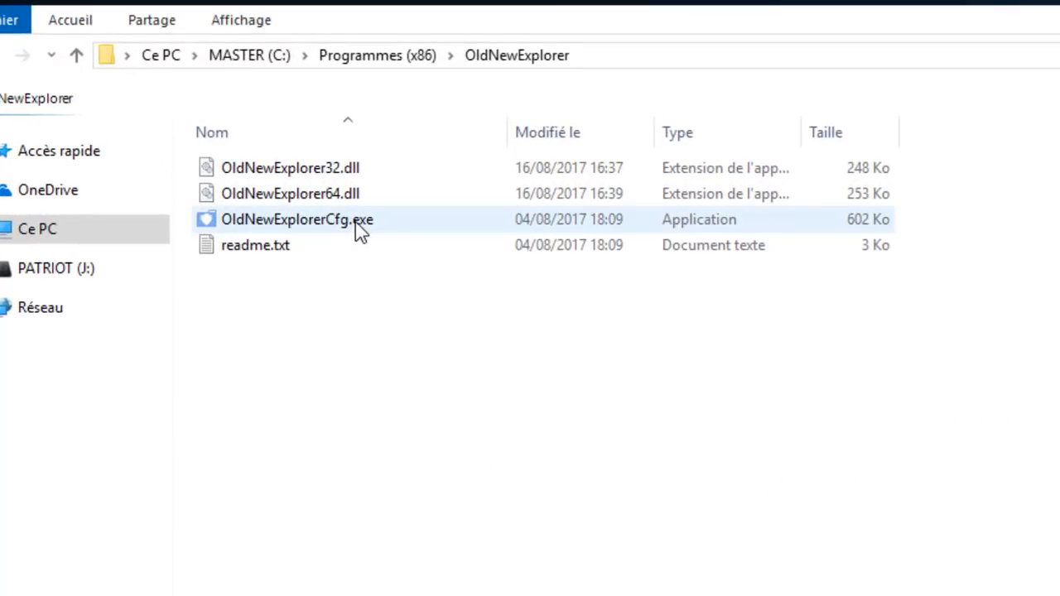
pyautogui.moveTo(358, 232)
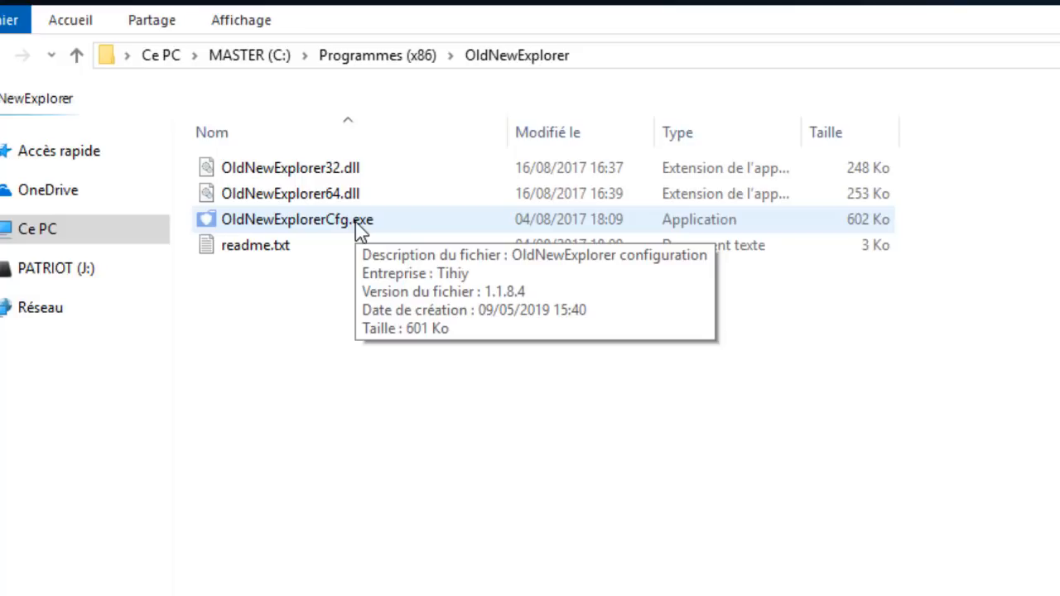
pyautogui.doubleClick(359, 228)
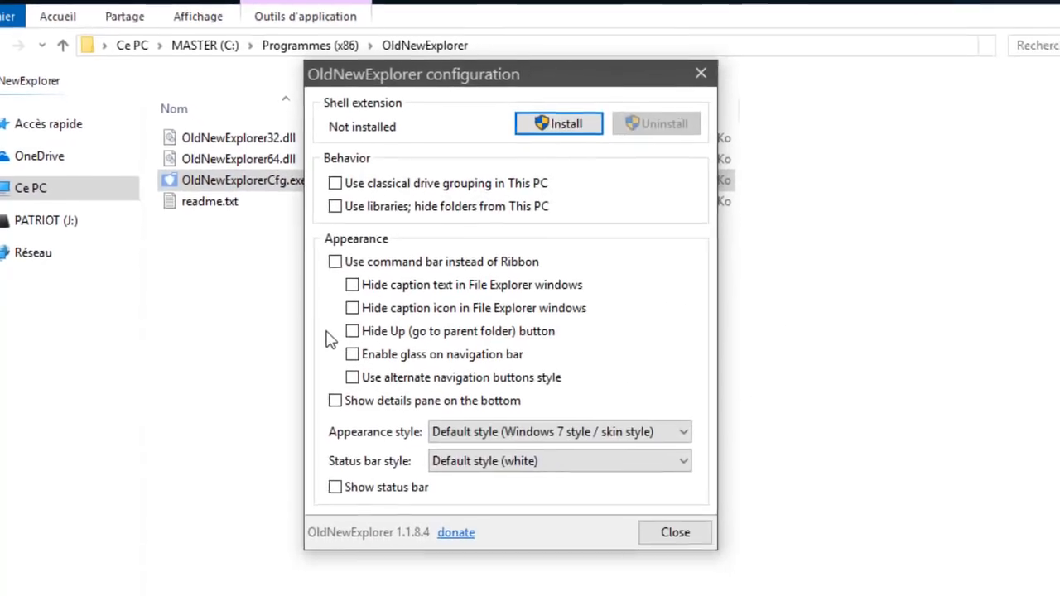
# Step: Enable classical drive grouping and the command bar with hidden caption text, caption icon and Up button plus navigation bar glass, without alternate navigation buttons
pyautogui.click(326, 181)
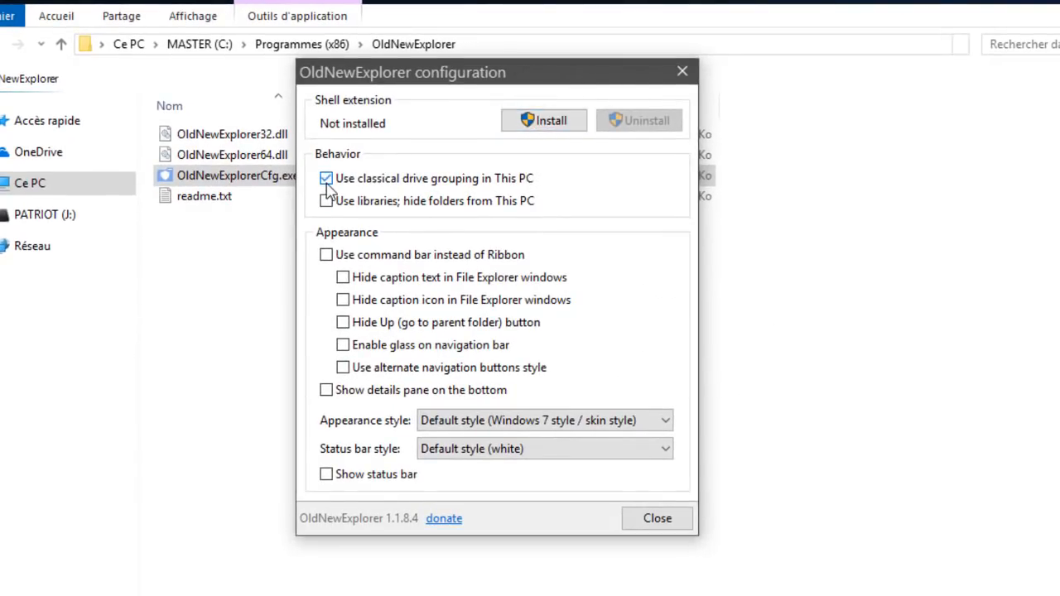
pyautogui.click(326, 255)
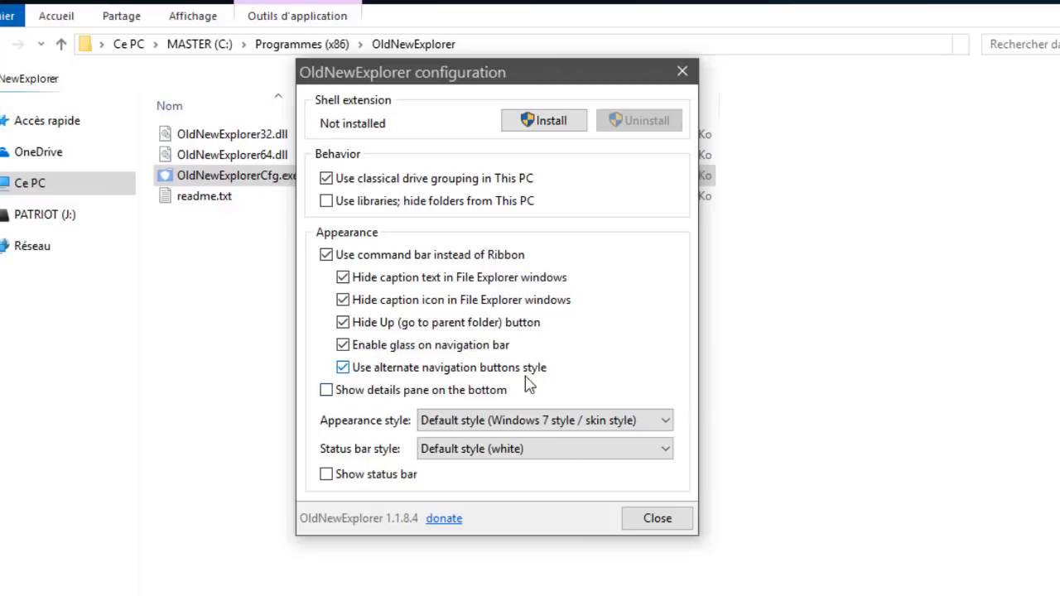
pyautogui.click(344, 369)
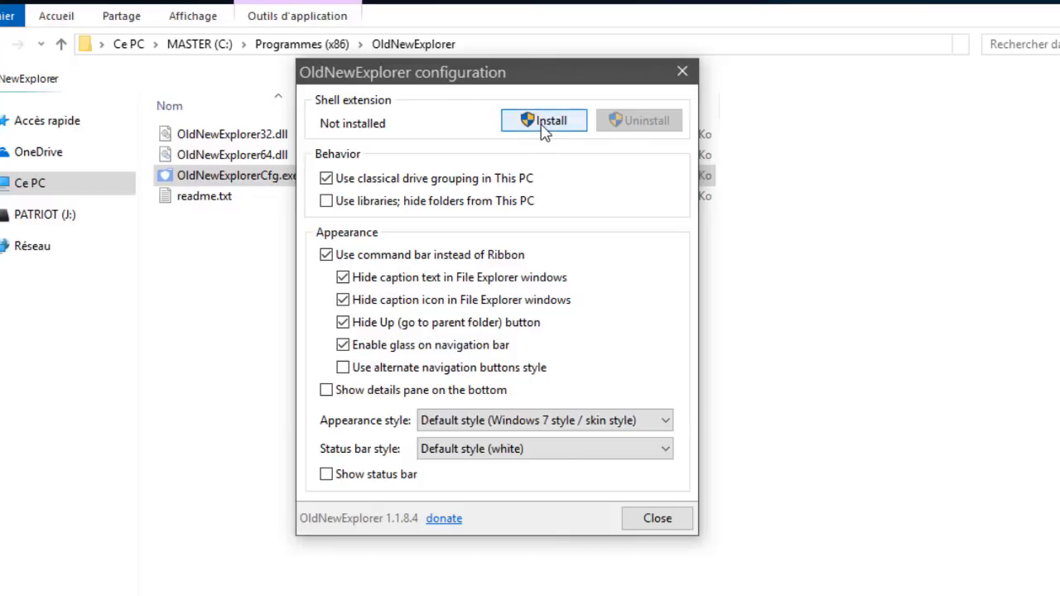
# Step: Install the OldNewExplorer shell extension, approving the administrator request, and close the configuration and the Explorer window
pyautogui.click(543, 126)
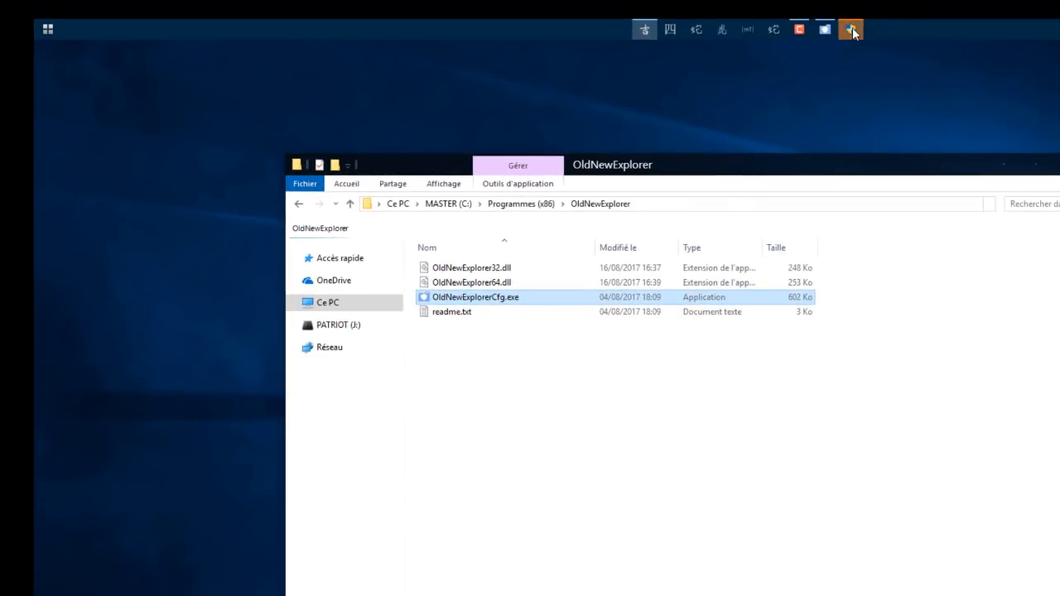
pyautogui.click(852, 28)
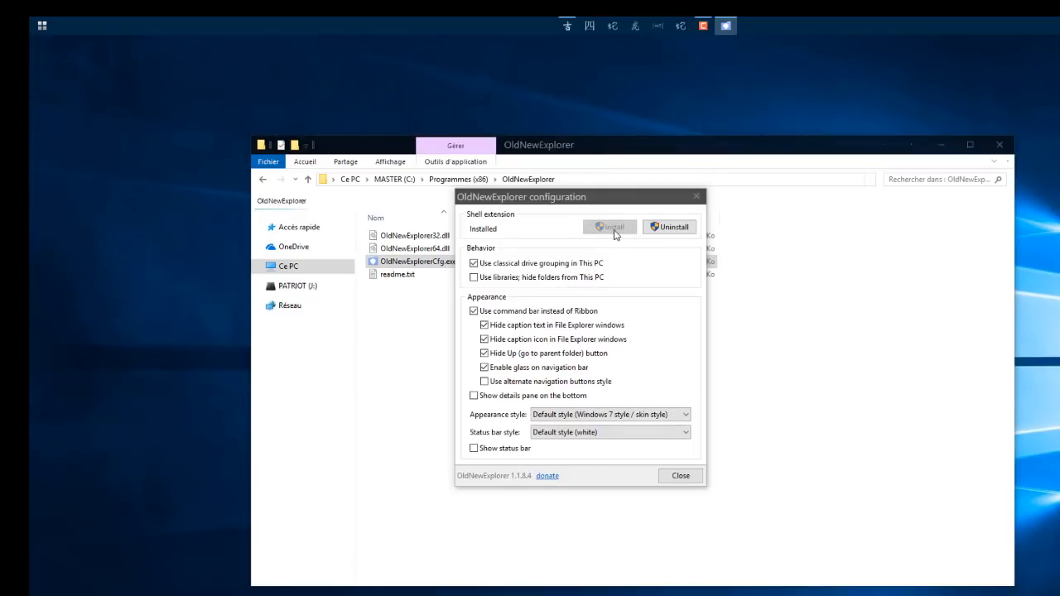
pyautogui.click(679, 476)
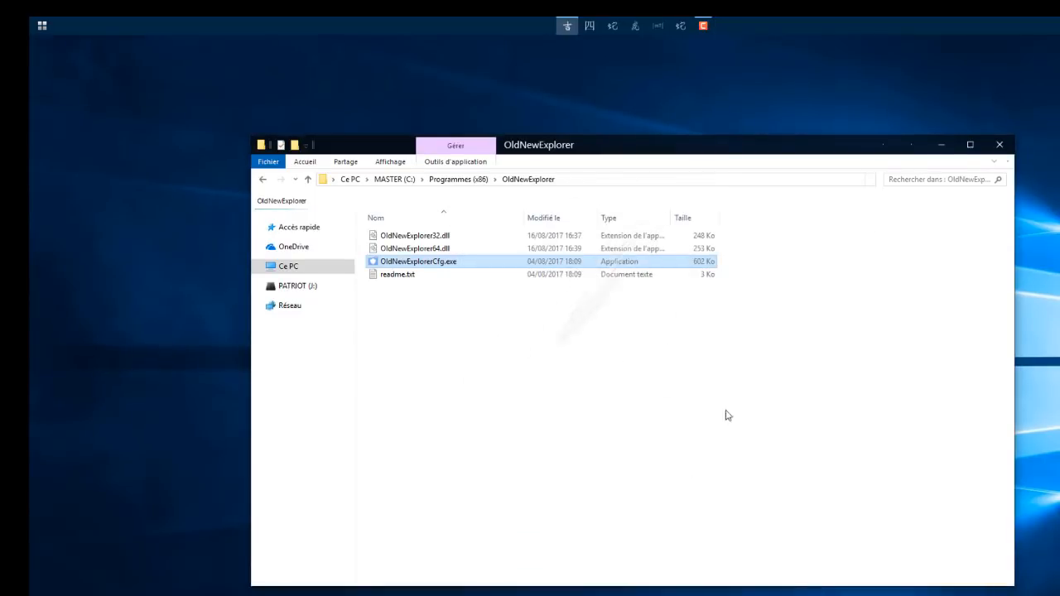
pyautogui.click(999, 145)
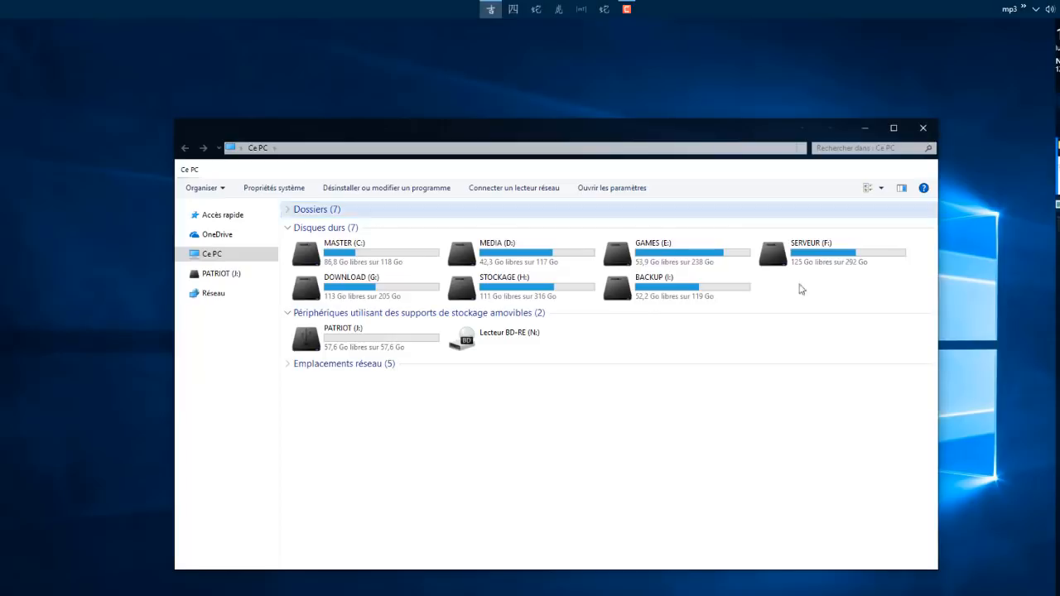
# Step: Open Programmes (x86) on MASTER (C:) and select the System Transparency and Black Glass Enhanced v0.5 folders
pyautogui.click(375, 264)
pyautogui.doubleClick(375, 264)
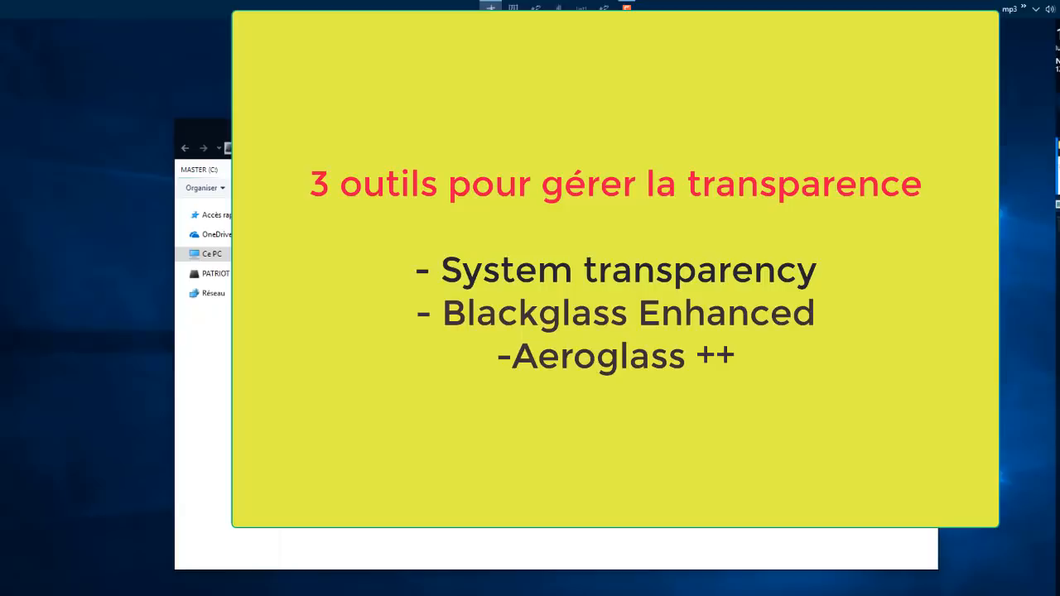
pyautogui.doubleClick(536, 224)
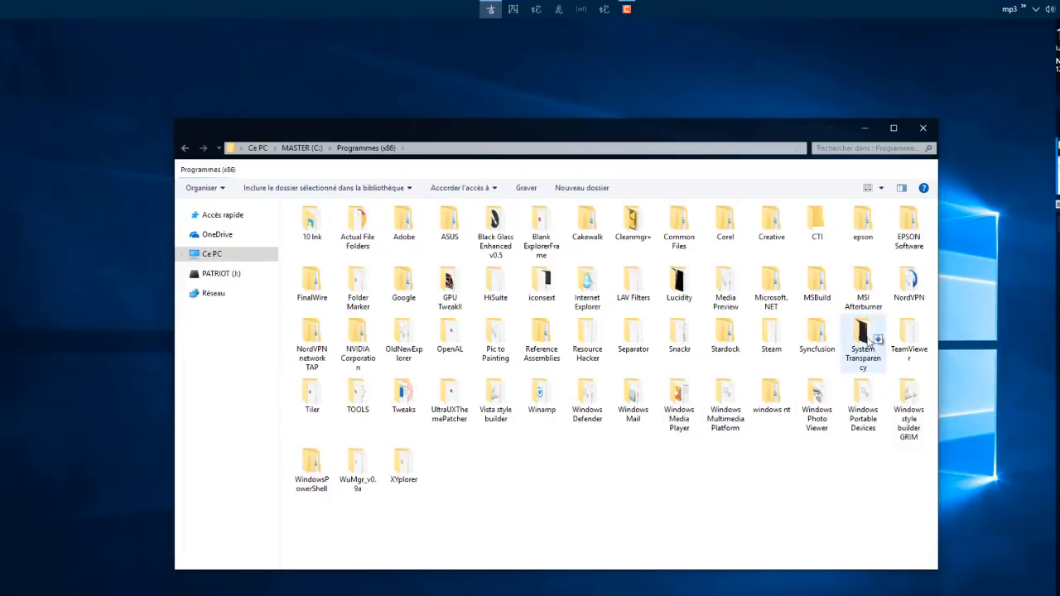
pyautogui.click(863, 329)
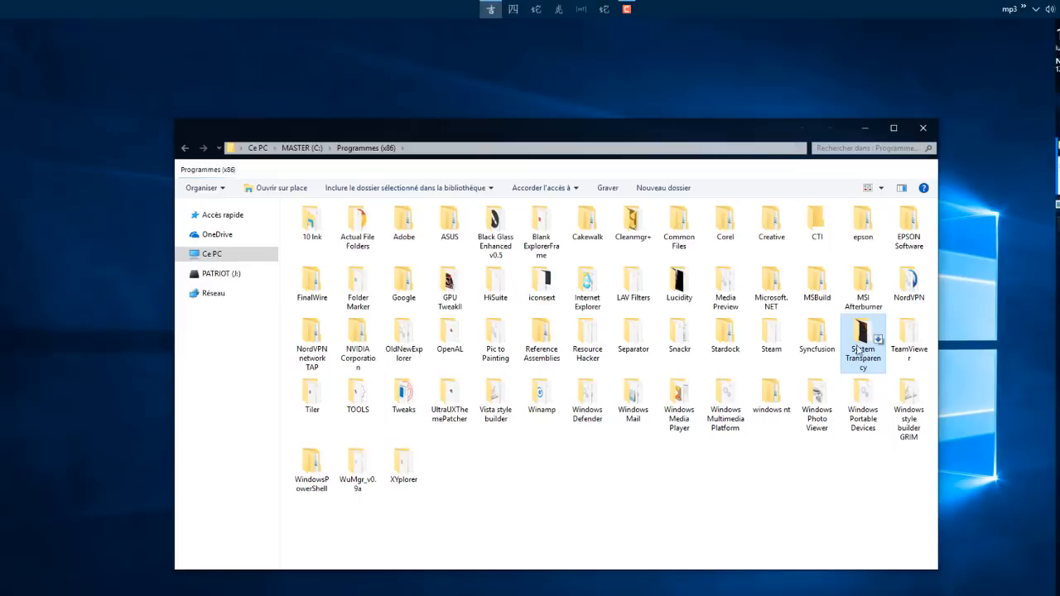
pyautogui.keyDown('ctrl'); pyautogui.click(494, 226); pyautogui.keyUp('ctrl')
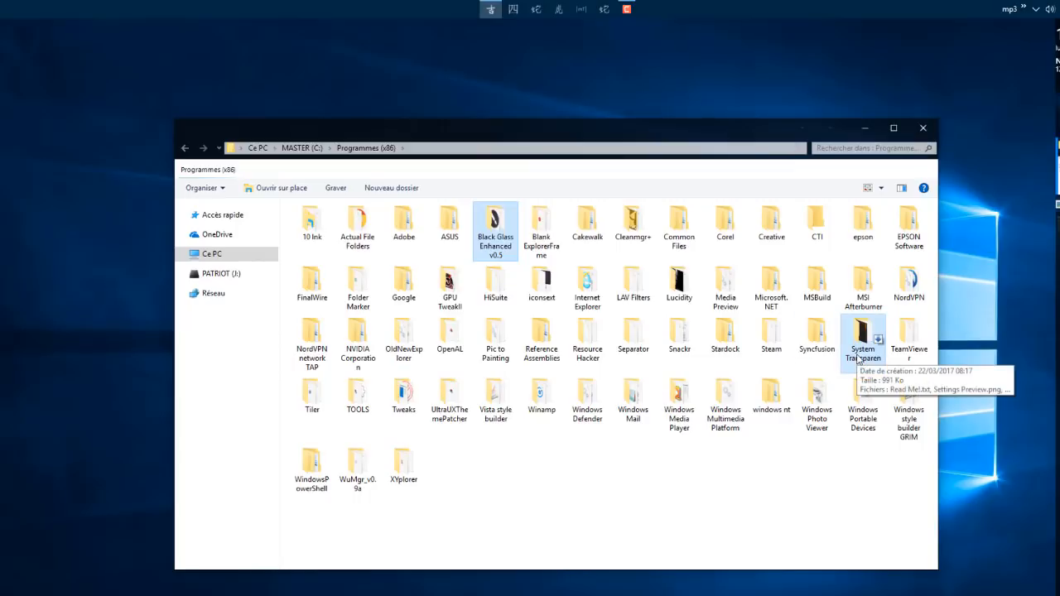
pyautogui.rightClick(68, 221)
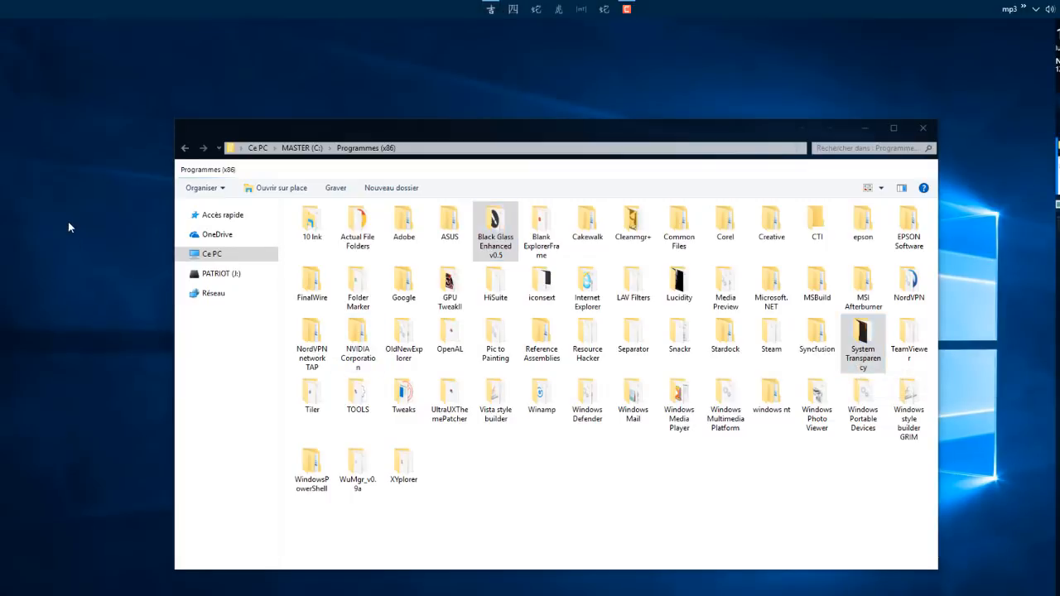
pyautogui.moveTo(120, 234)
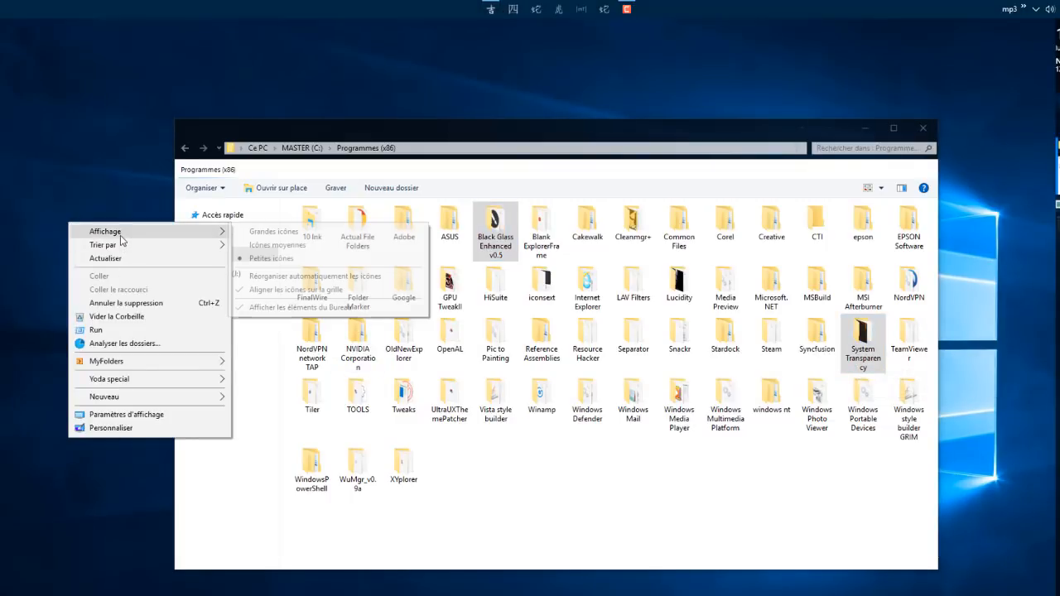
pyautogui.click(98, 174)
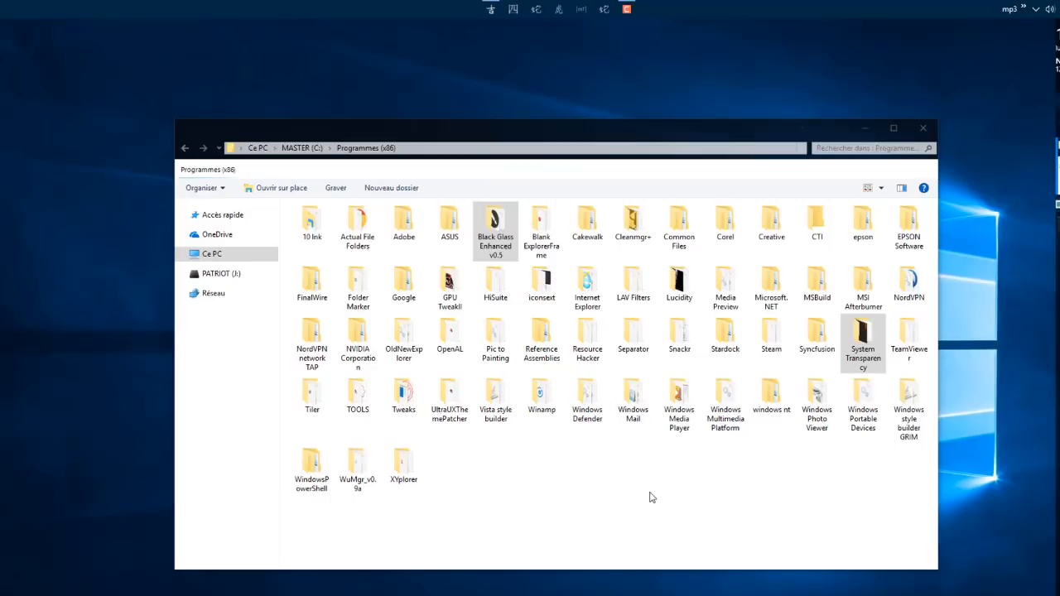
# Step: Deselect the two folders, close the Programmes (x86) window and open the desktop's personalization settings
pyautogui.click(489, 228)
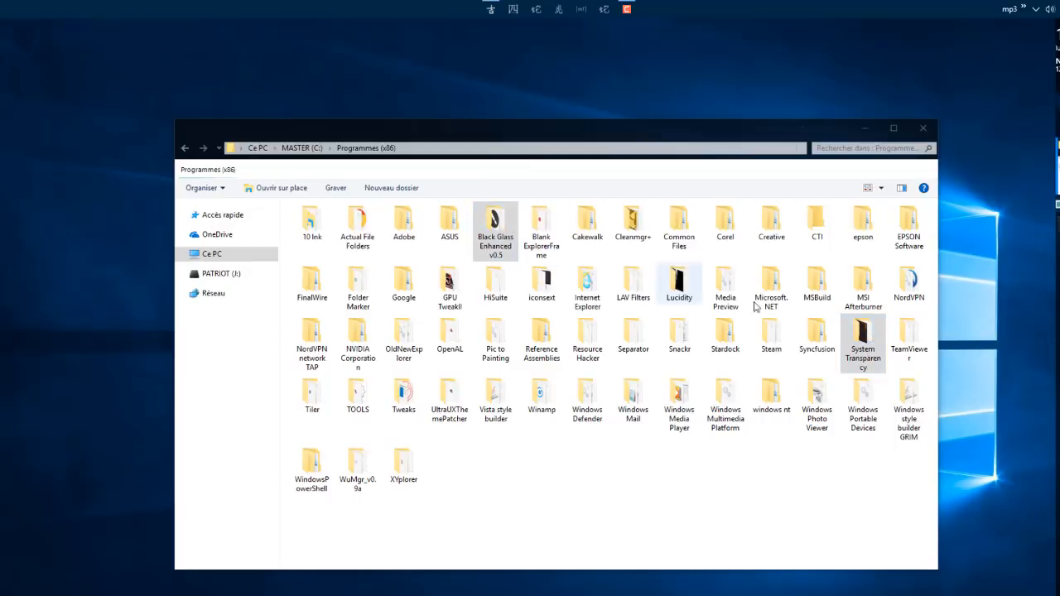
pyautogui.click(719, 523)
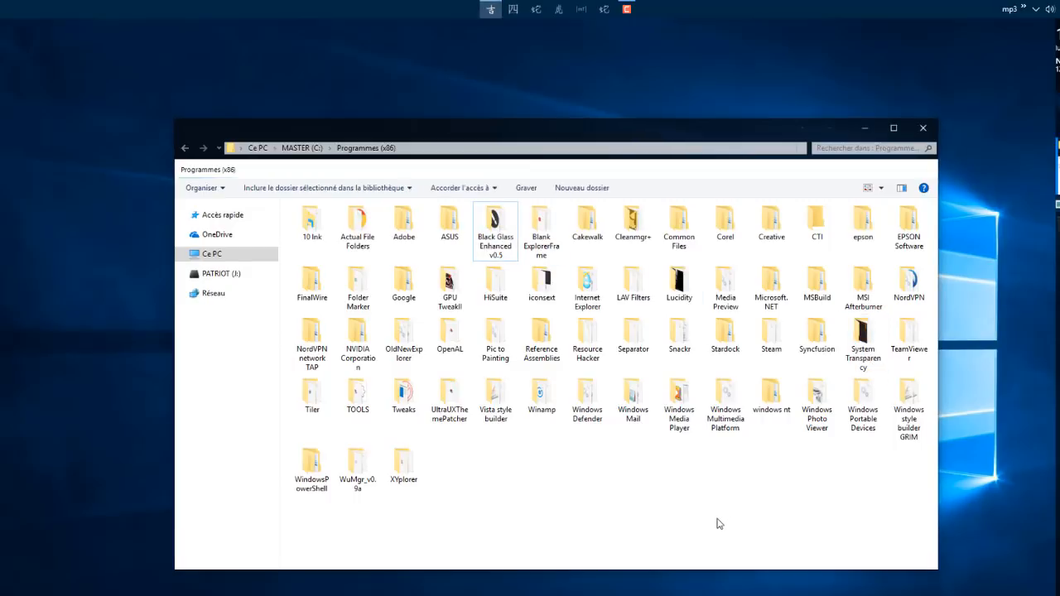
pyautogui.click(929, 135)
pyautogui.rightClick(650, 115)
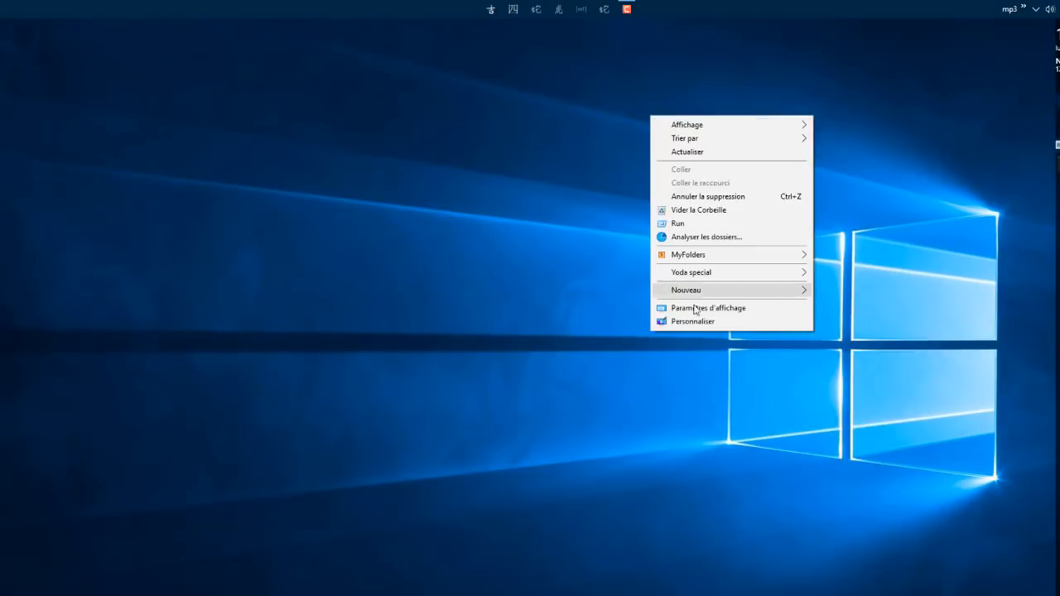
pyautogui.click(693, 323)
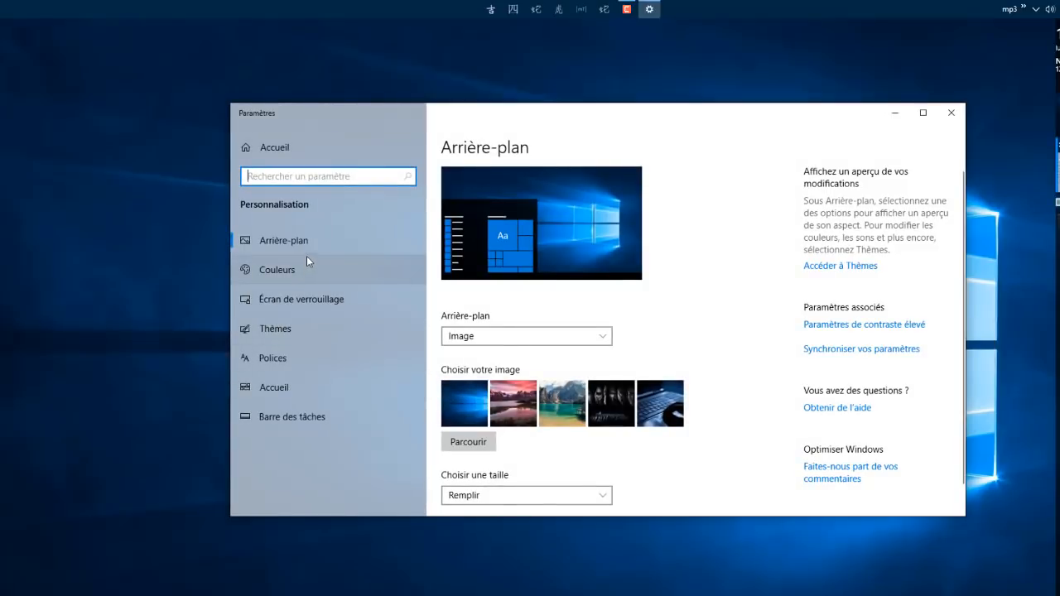
# Step: Switch to Chrome, search Google for "deviantart" and open the DeviantArt website from the results
pyautogui.click(513, 10)
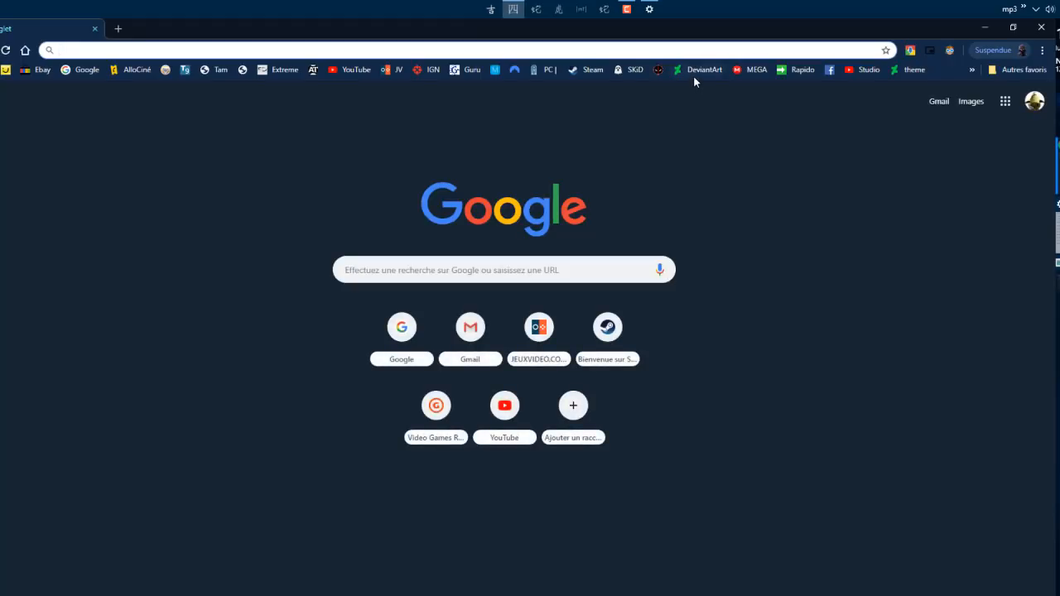
pyautogui.click(571, 265)
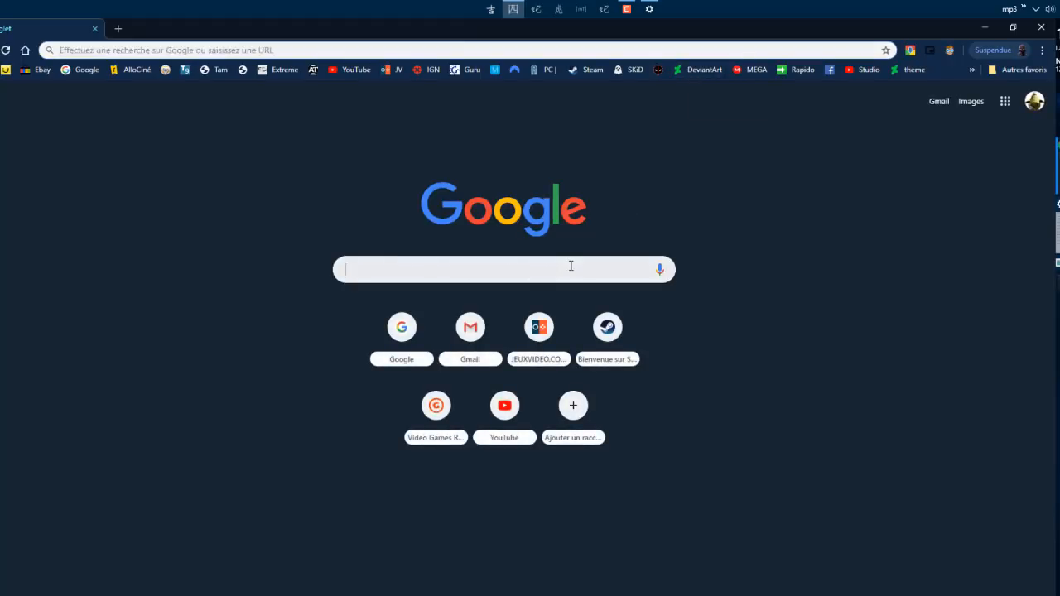
pyautogui.write('dev')
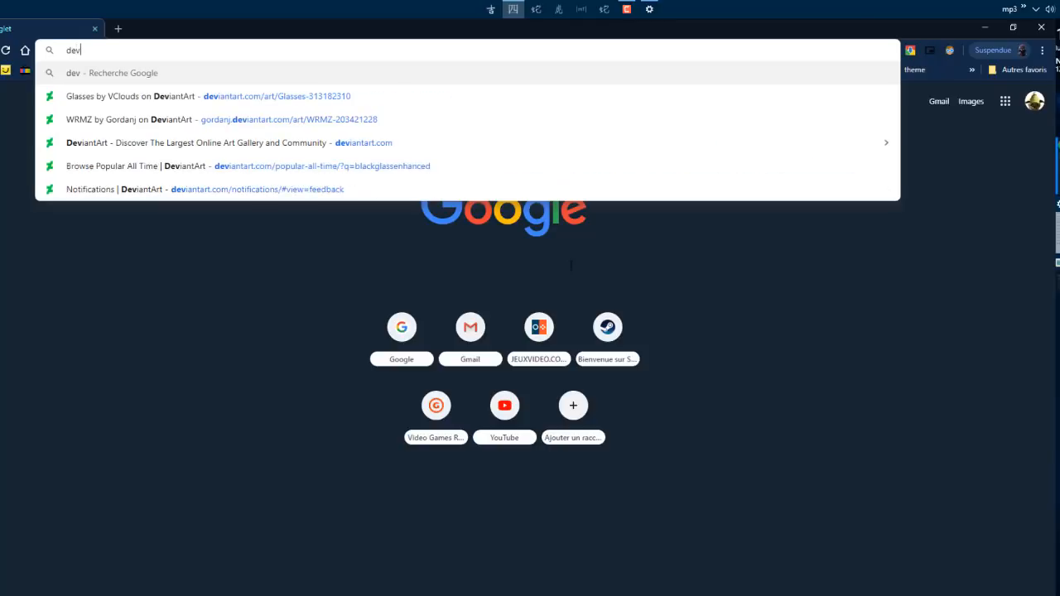
pyautogui.write('iantart')
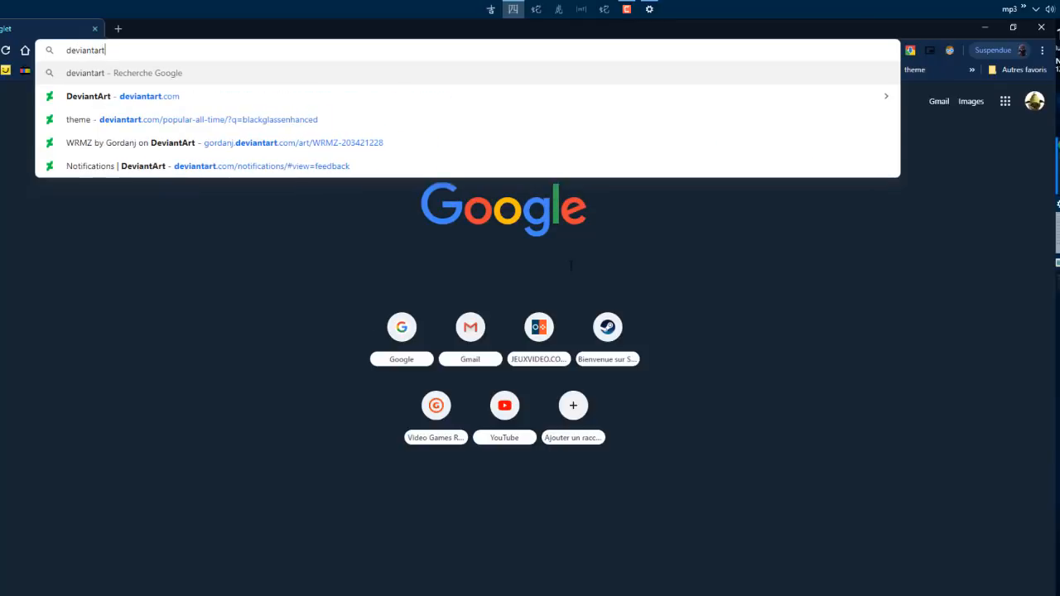
pyautogui.press('Return')
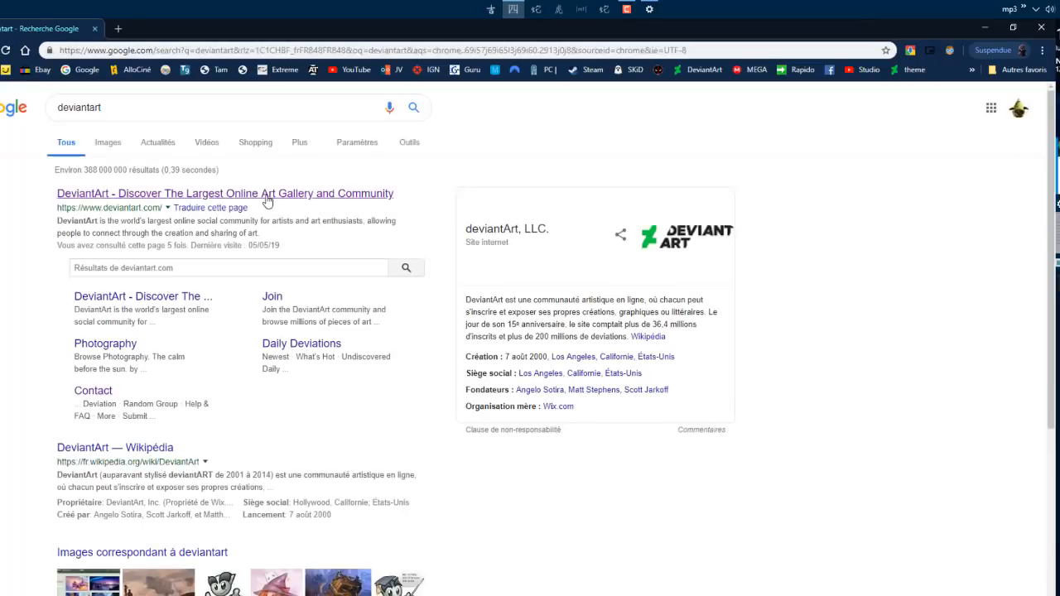
pyautogui.click(265, 199)
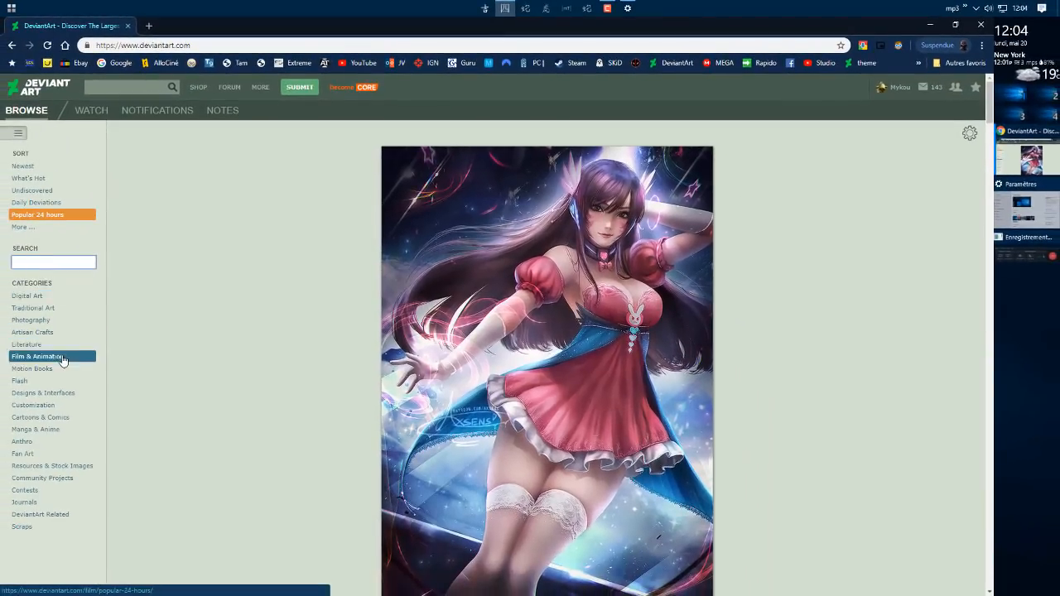
# Step: Browse the DeviantArt categories to Customization, Skins & Themes, Windows Utilities, Windows 10
pyautogui.click(41, 405)
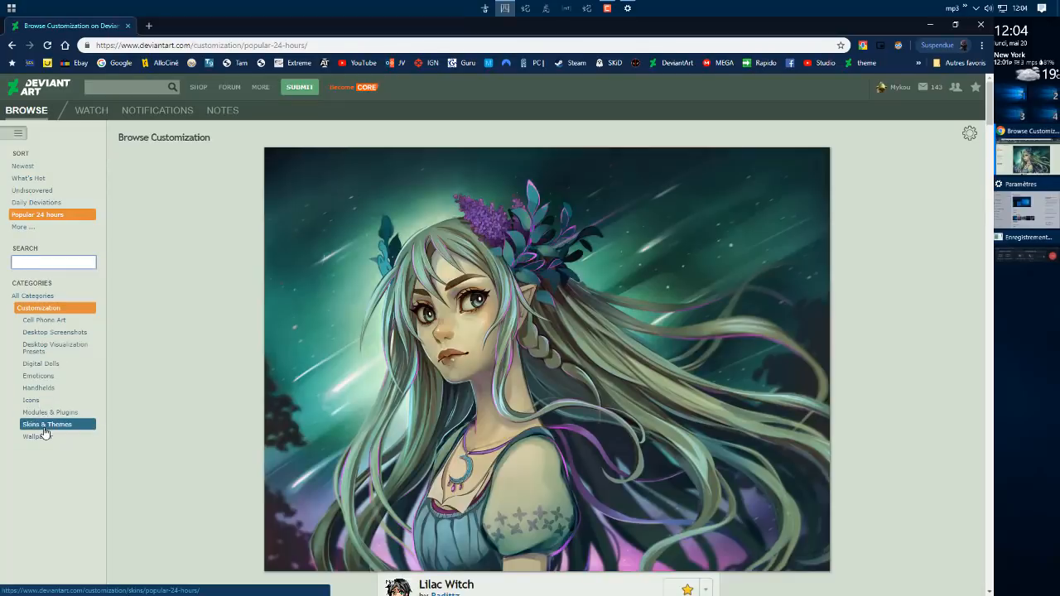
pyautogui.click(44, 429)
pyautogui.scroll(-1, 74, 443)
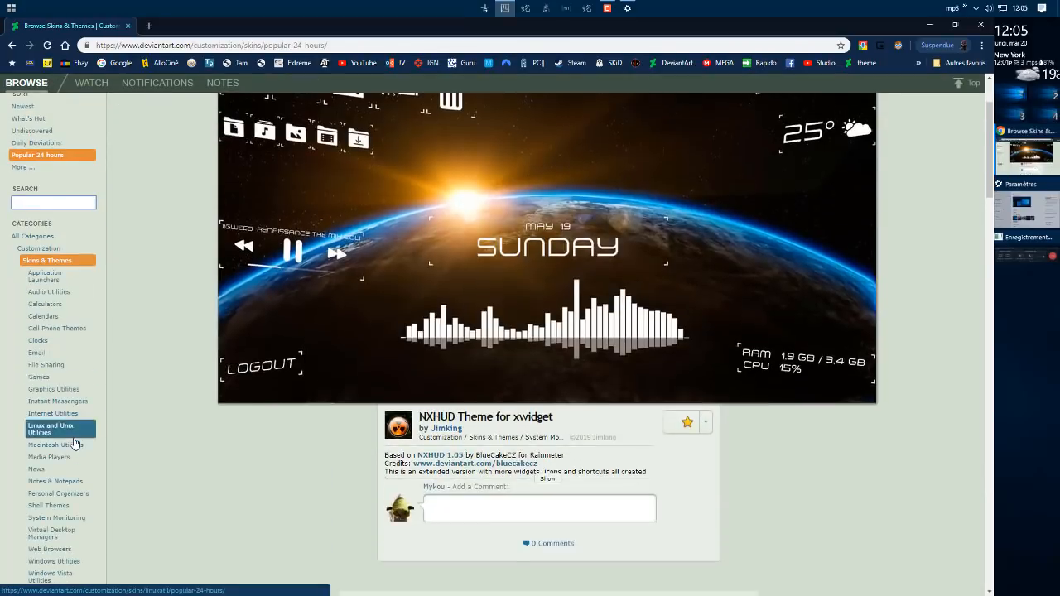
pyautogui.scroll(-2, 75, 443)
pyautogui.click(70, 567)
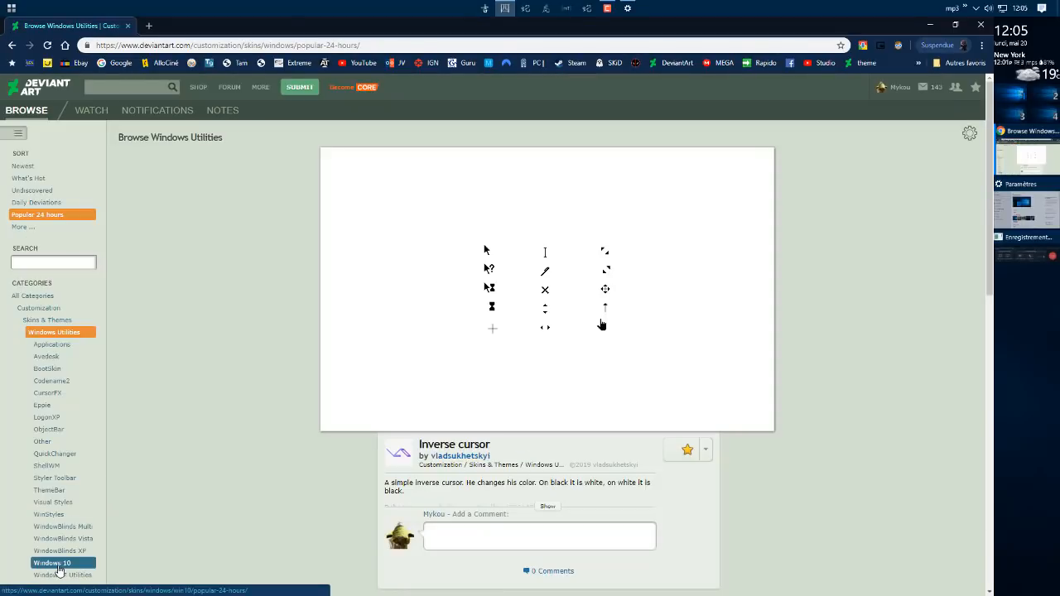
pyautogui.click(58, 567)
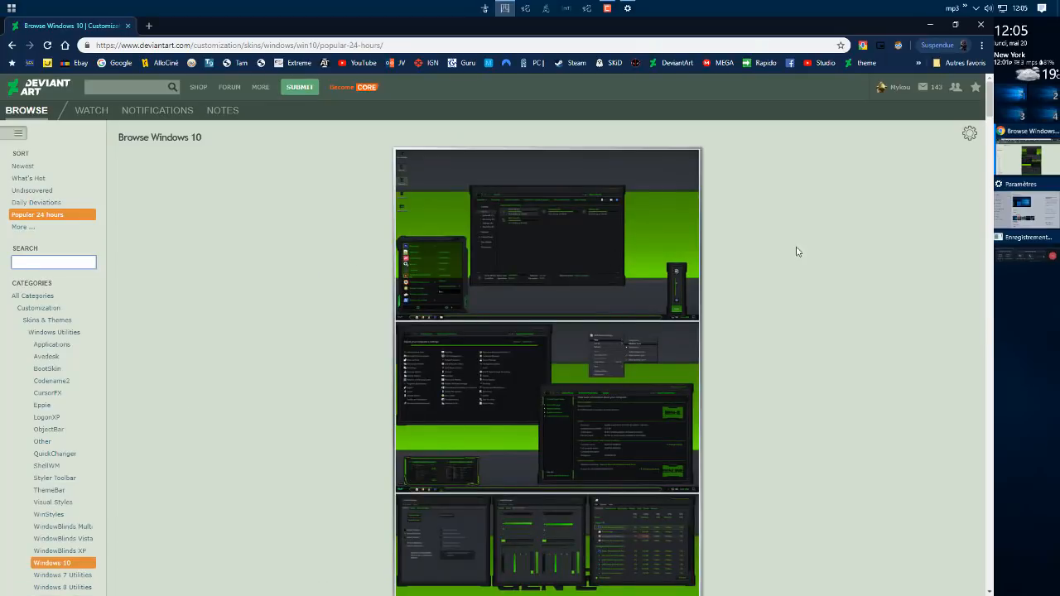
# Step: Look through the popular Windows 10 themes, examining their previews and titles
pyautogui.scroll(-5, 731, 301)
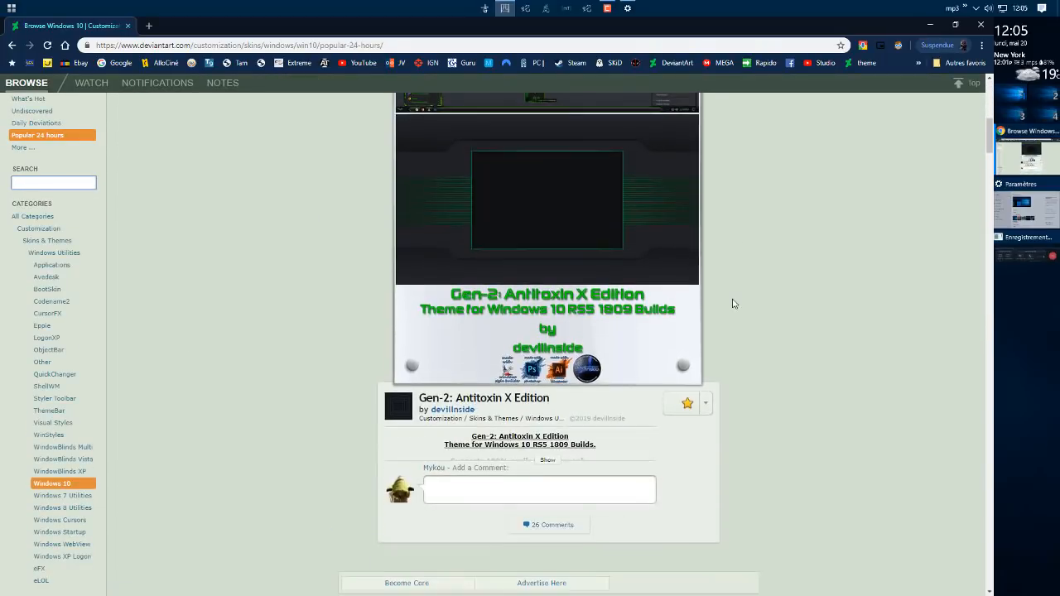
pyautogui.scroll(-10, 732, 304)
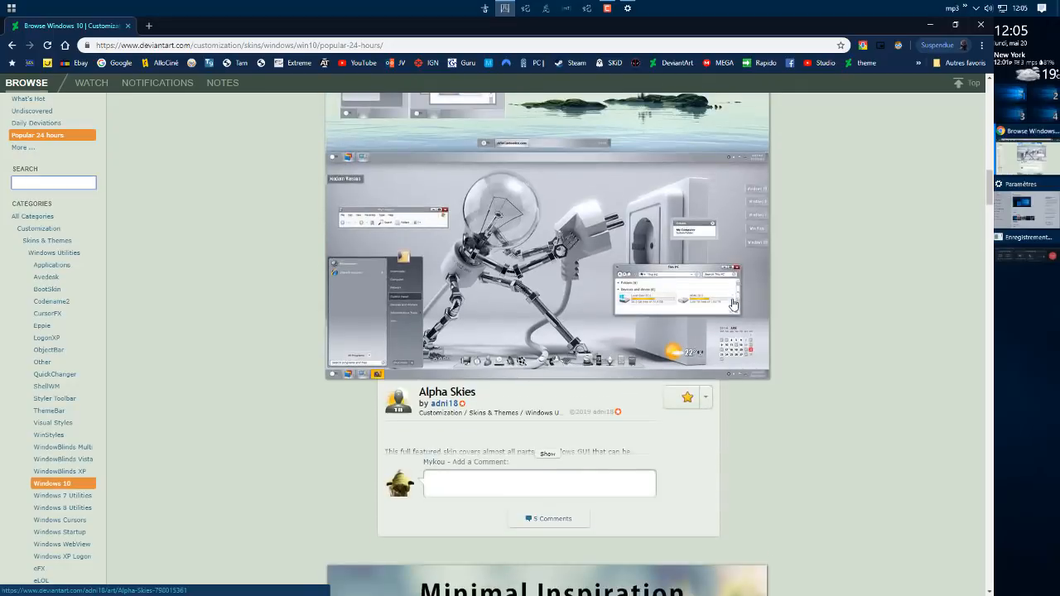
pyautogui.scroll(-5, 732, 304)
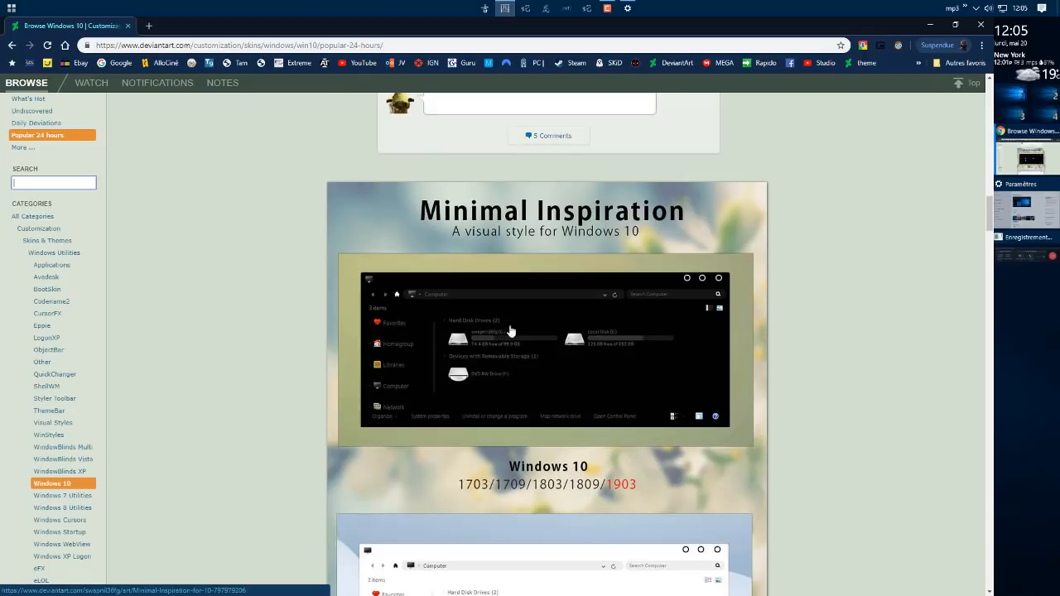
pyautogui.scroll(-4, 856, 402)
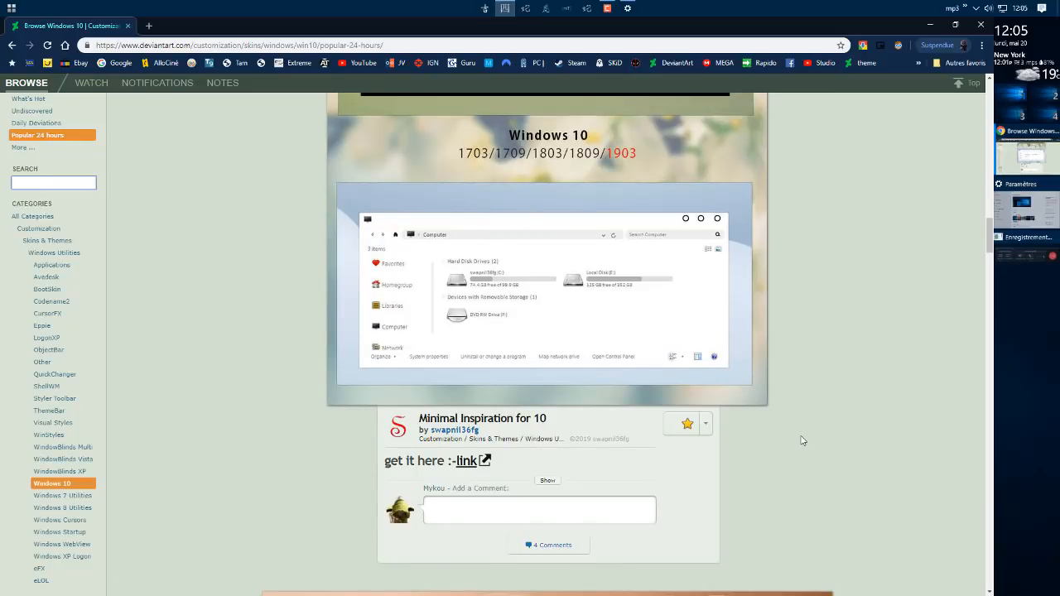
pyautogui.scroll(-12, 896, 419)
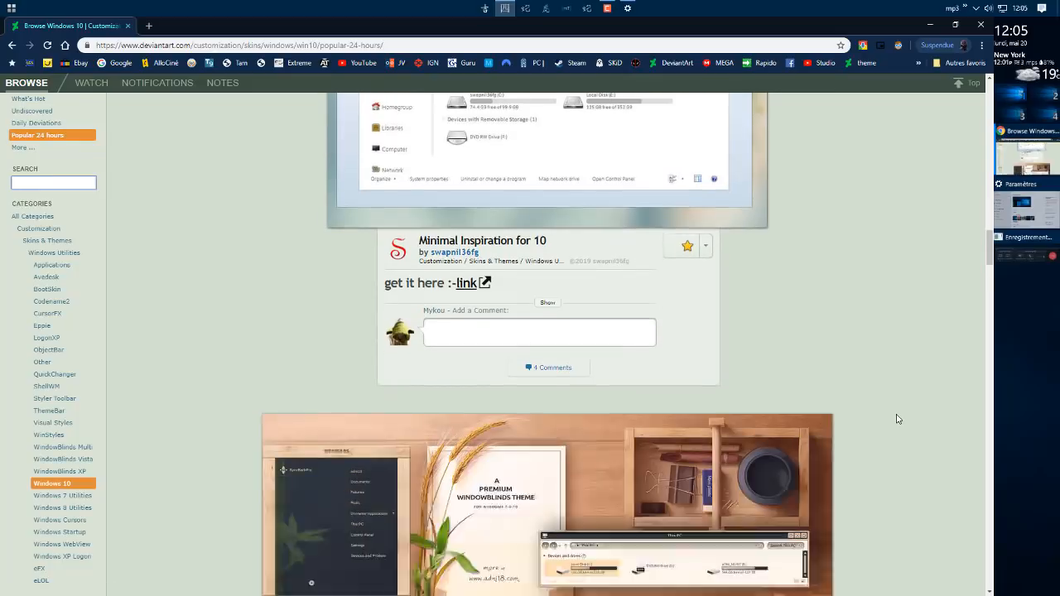
pyautogui.scroll(-15, 896, 419)
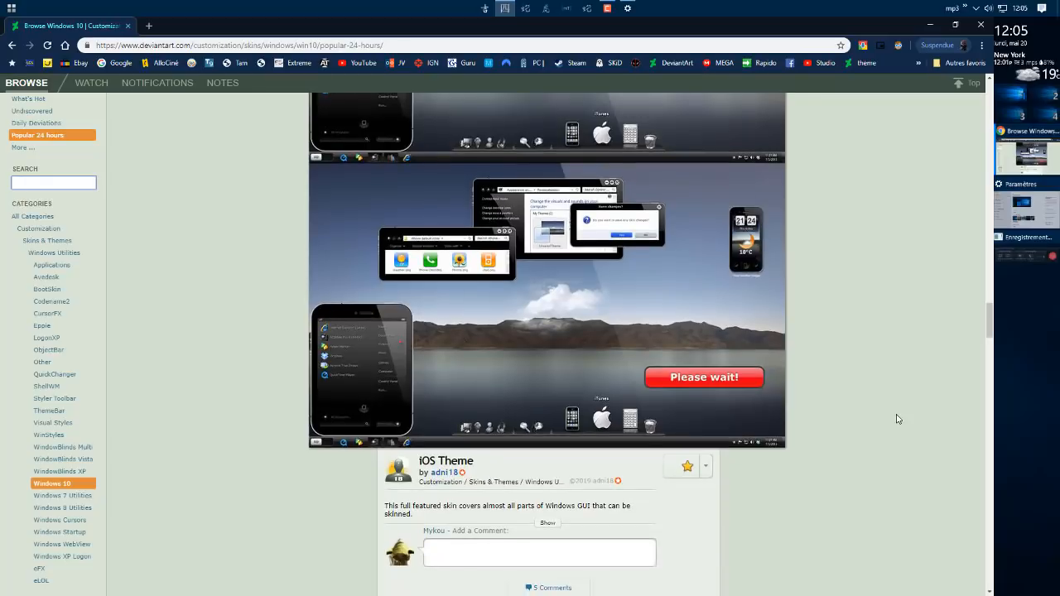
pyautogui.scroll(-10, 896, 419)
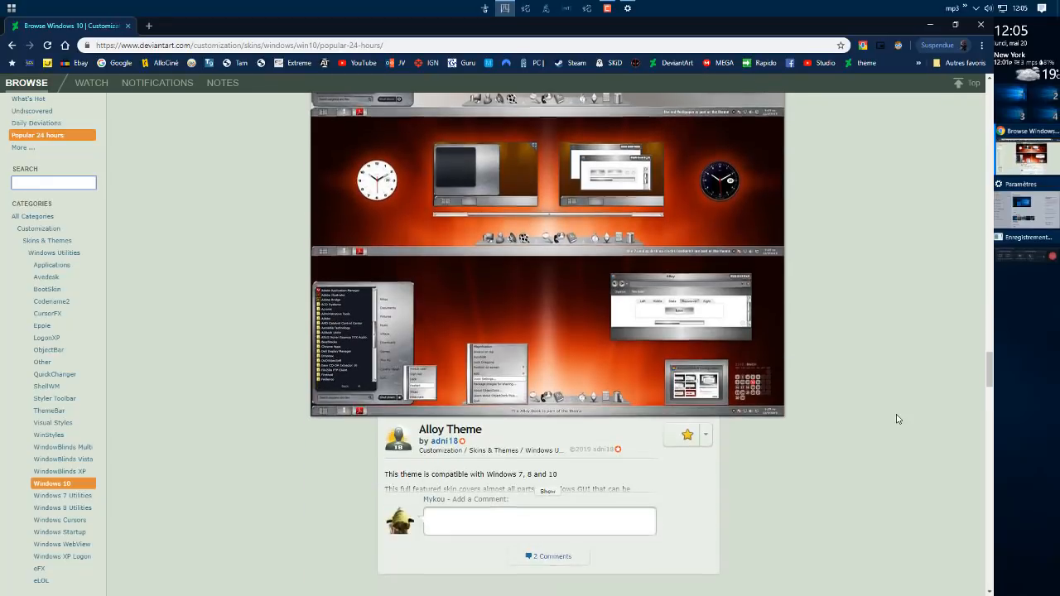
pyautogui.scroll(-10, 899, 419)
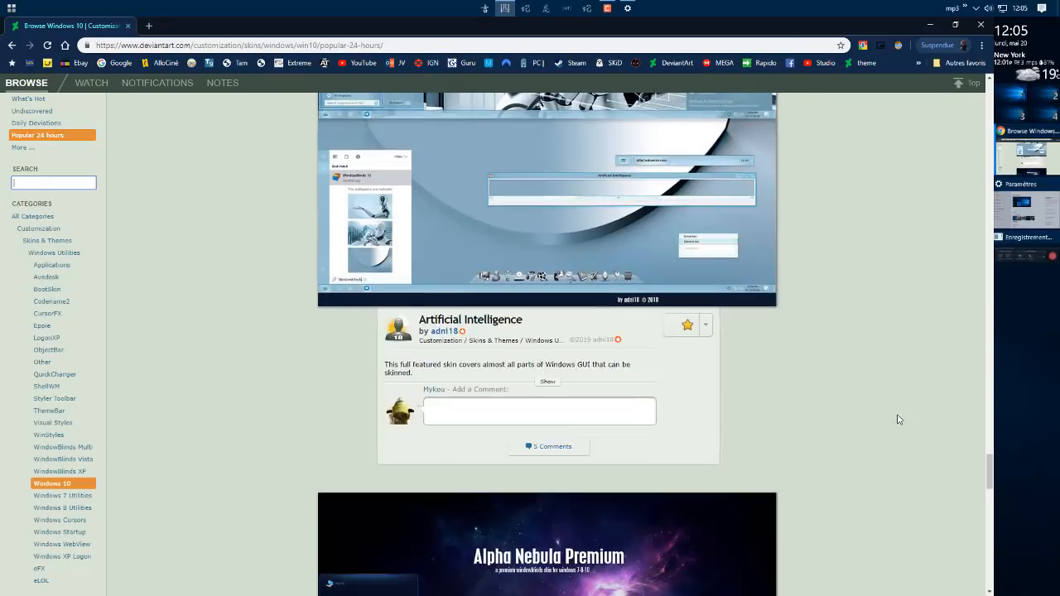
pyautogui.scroll(-15, 899, 420)
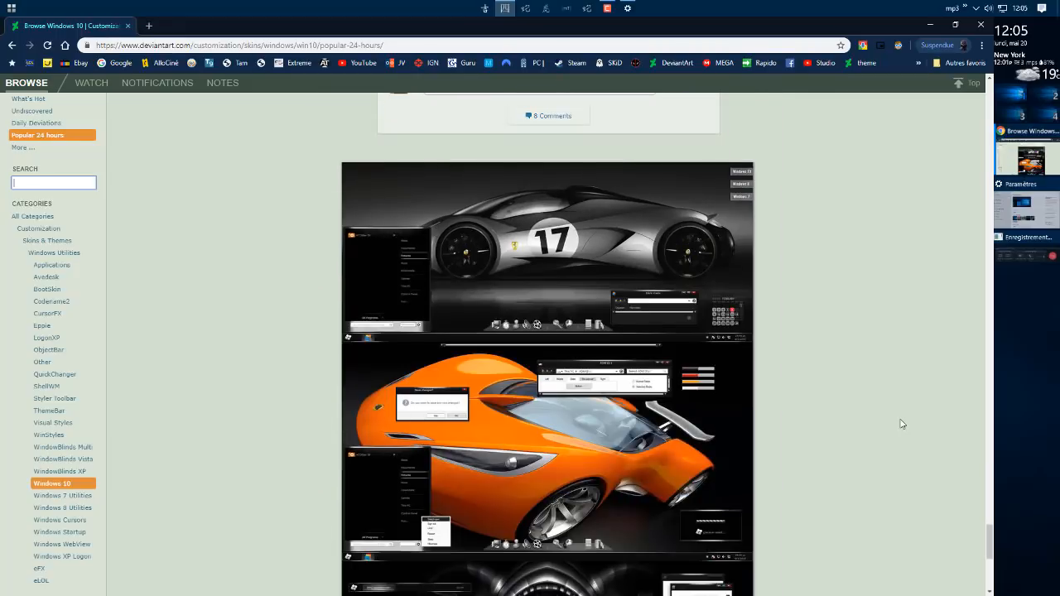
pyautogui.scroll(7, 906, 423)
pyautogui.scroll(15, 906, 423)
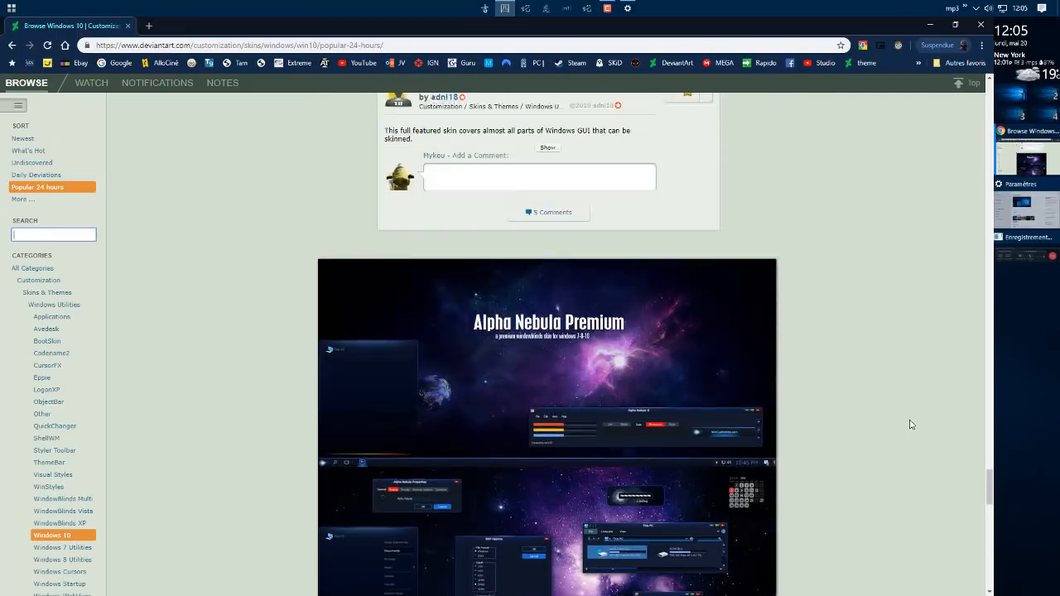
pyautogui.scroll(15, 909, 424)
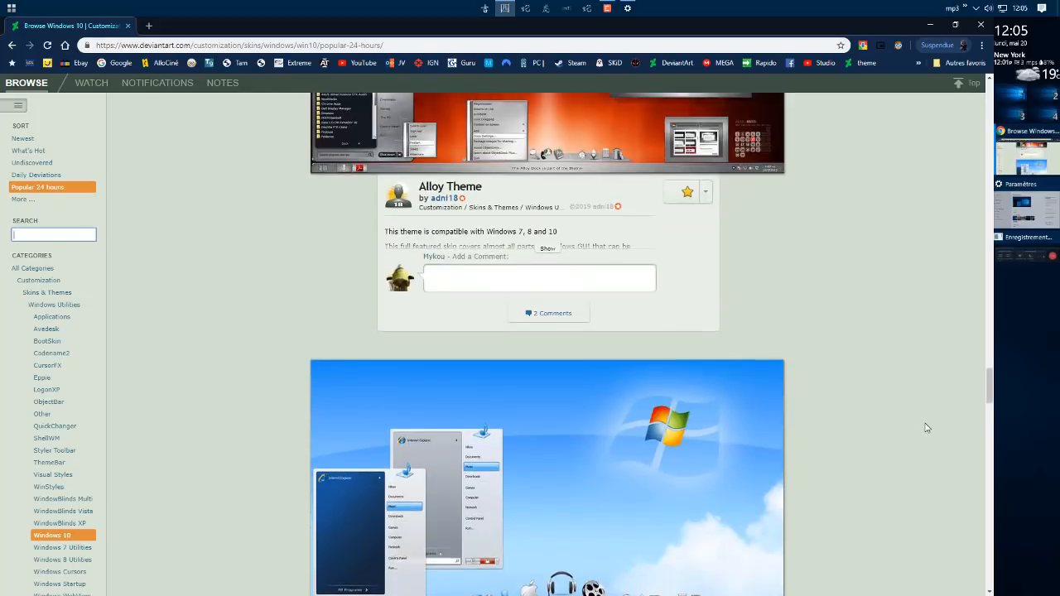
pyautogui.scroll(15, 929, 427)
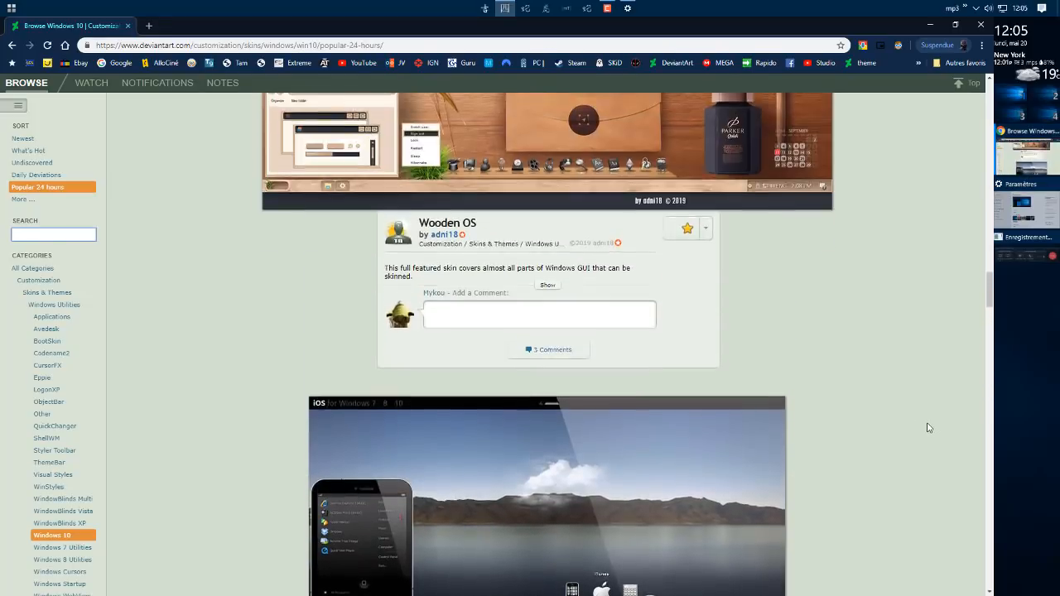
pyautogui.scroll(3, 929, 427)
pyautogui.scroll(-3, 929, 428)
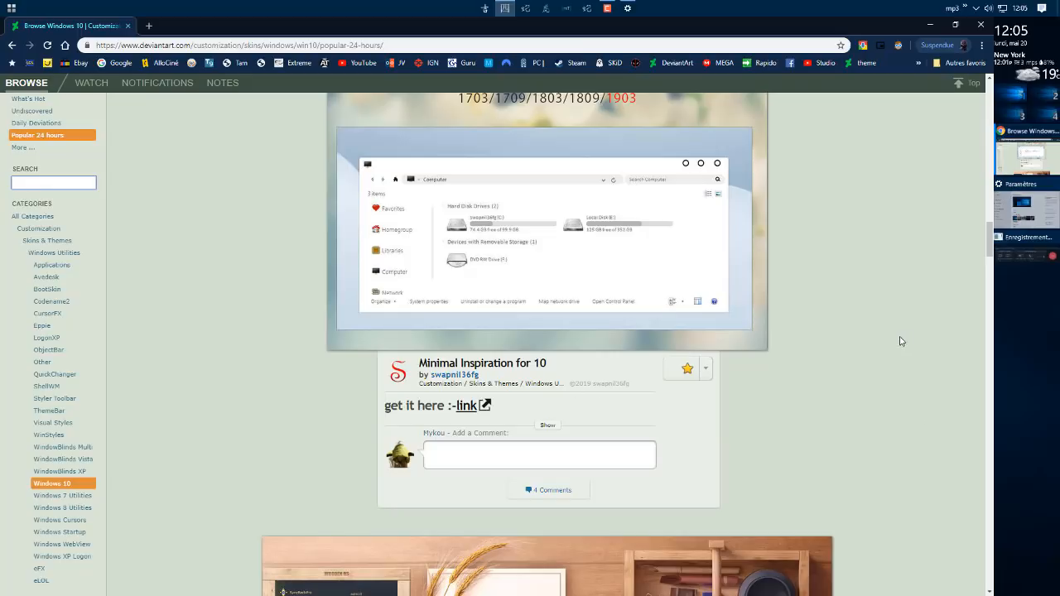
# Step: Open the Minimal Inspiration for 10 theme page and examine the supported Windows versions and installation notes in its description
pyautogui.scroll(5, 900, 341)
pyautogui.click(560, 338)
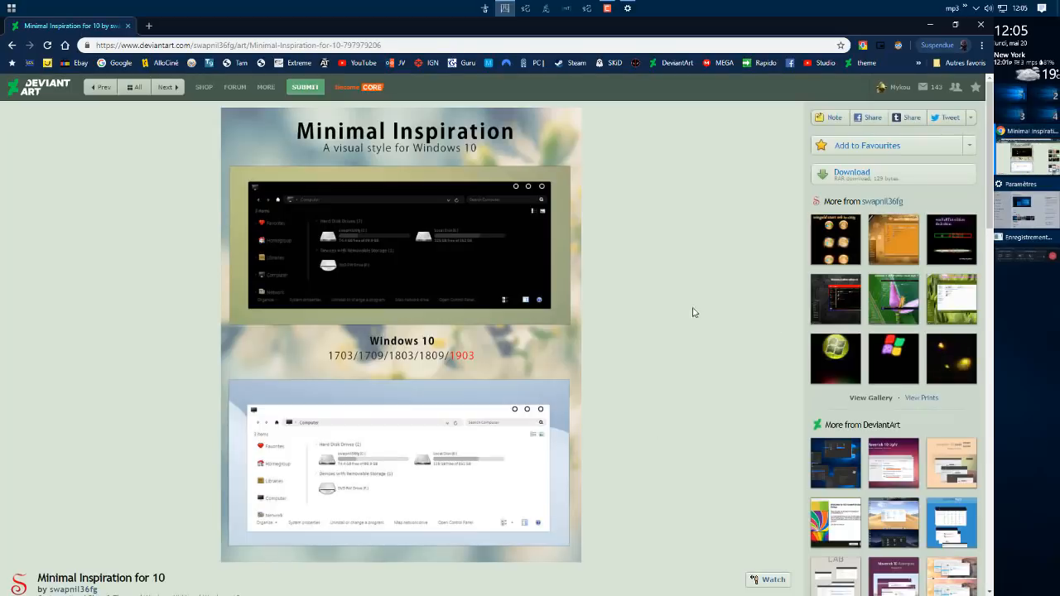
pyautogui.scroll(-3, 676, 299)
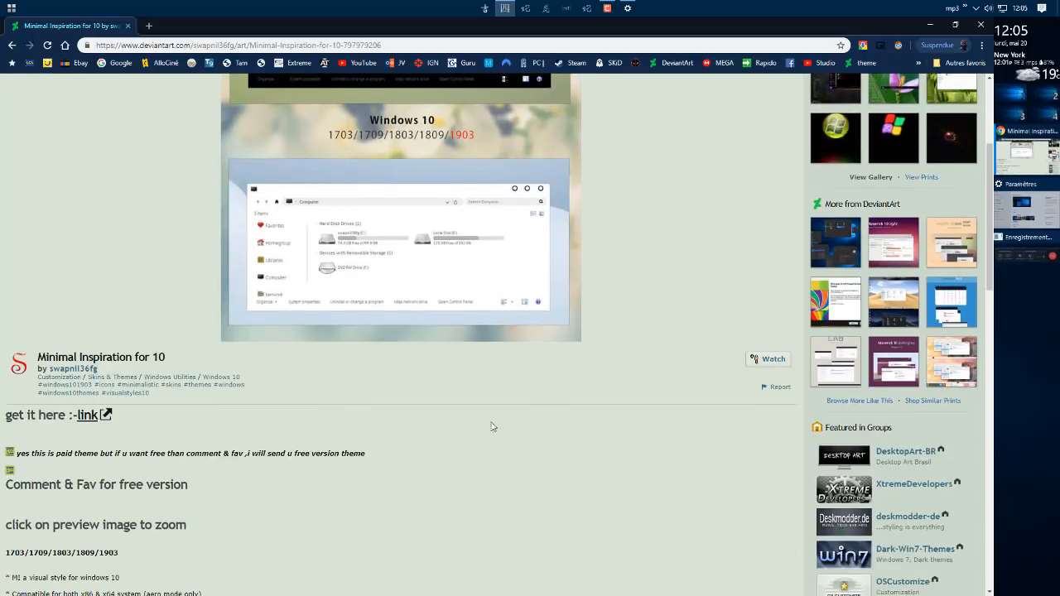
pyautogui.scroll(-2, 586, 416)
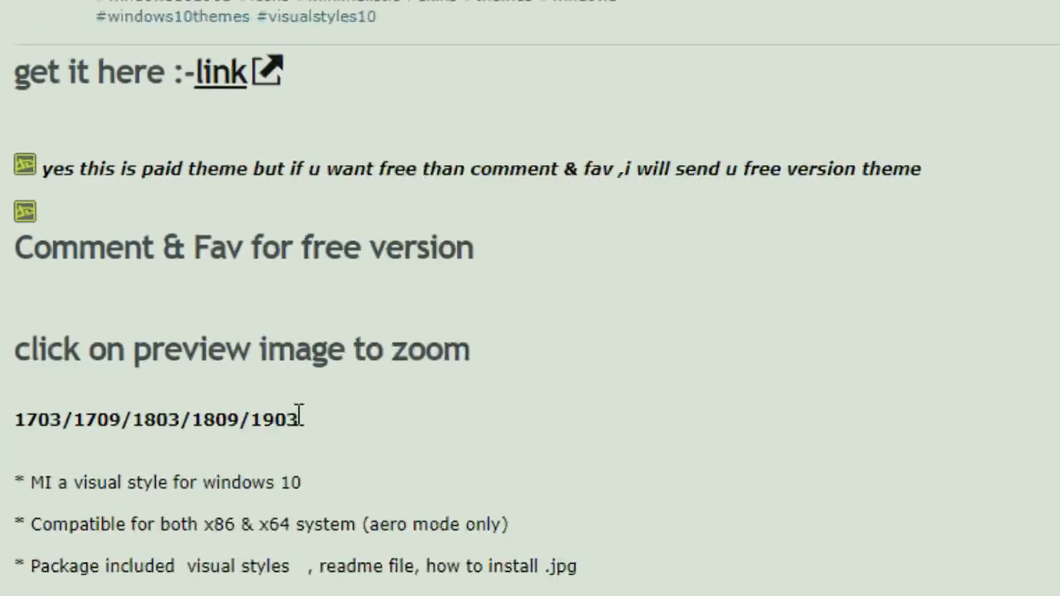
pyautogui.moveTo(300, 414); pyautogui.dragTo(13, 439)
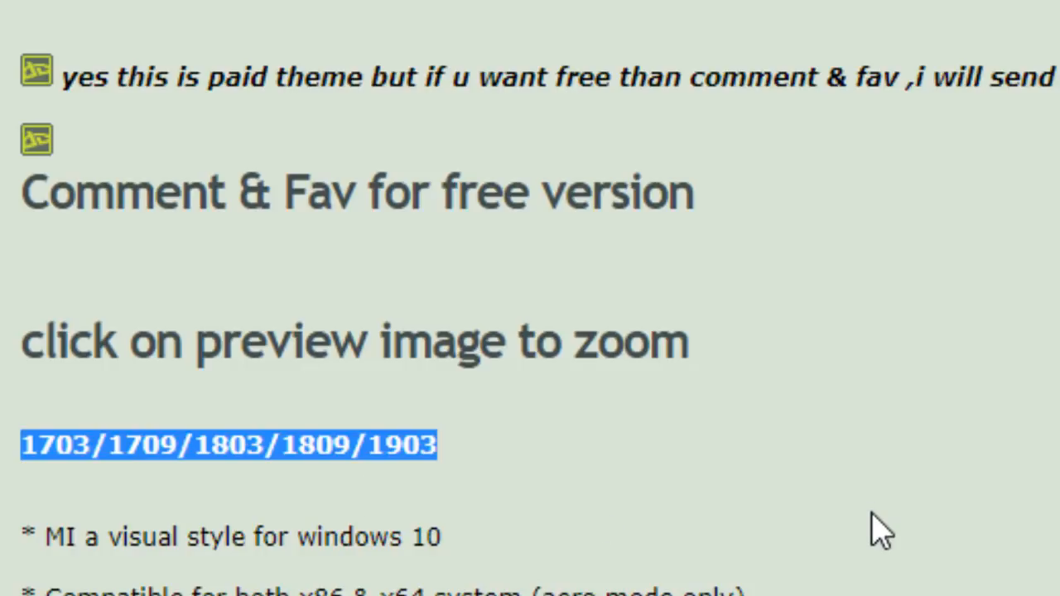
pyautogui.click(828, 520)
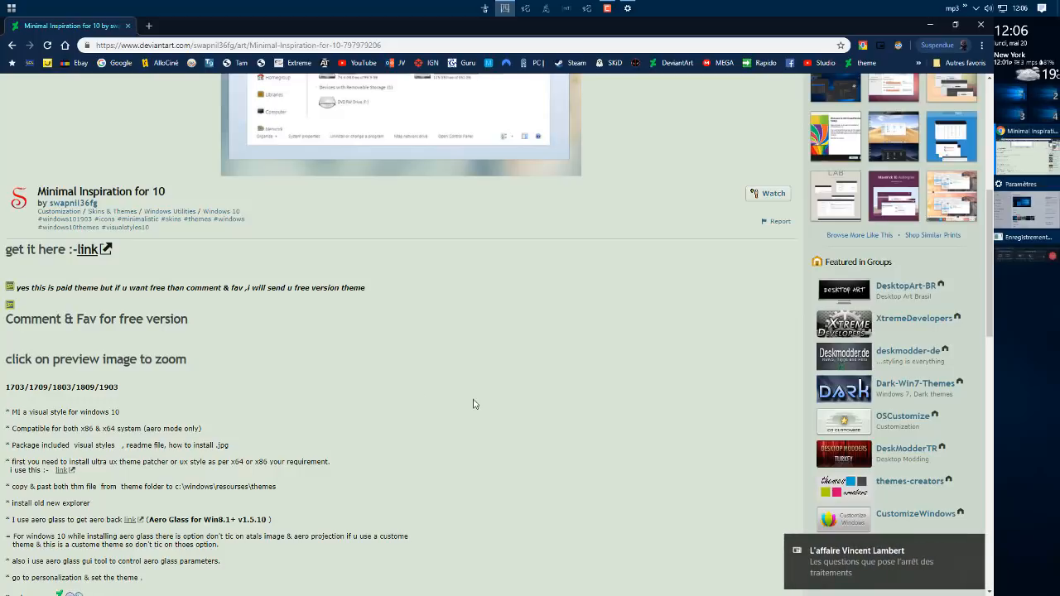
# Step: Dismiss the desktop notification and review the Minimal Inspiration for 10 preview images on the theme page
pyautogui.scroll(2, 476, 404)
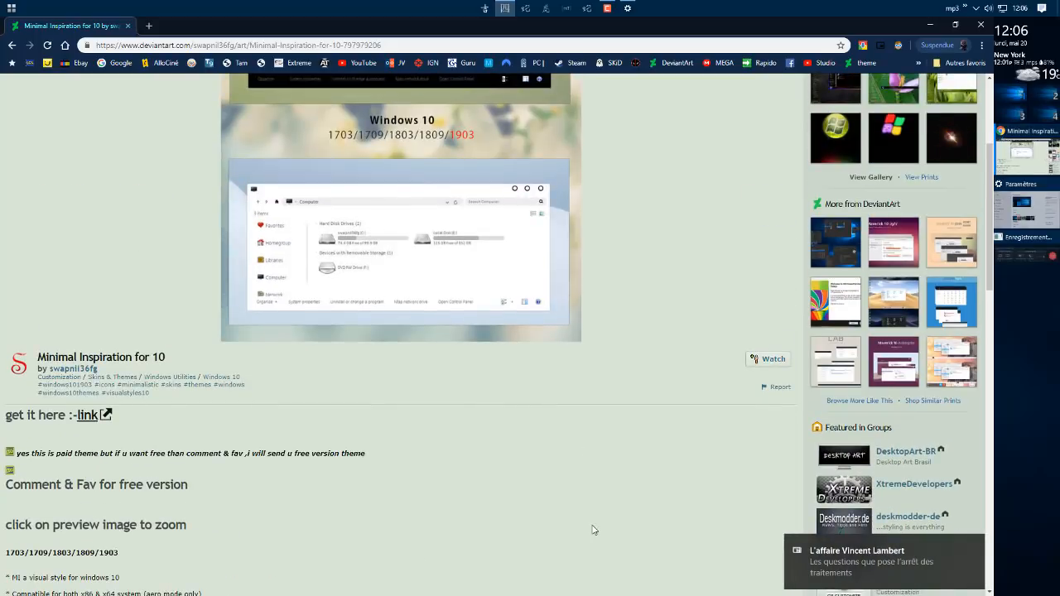
pyautogui.click(973, 547)
pyautogui.scroll(2, 596, 497)
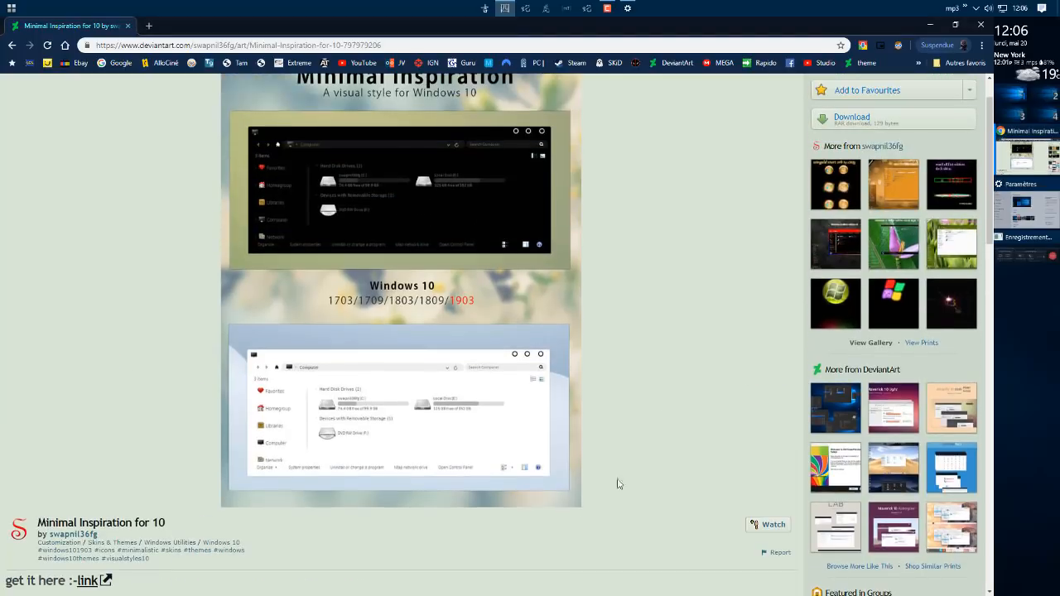
pyautogui.scroll(1, 705, 375)
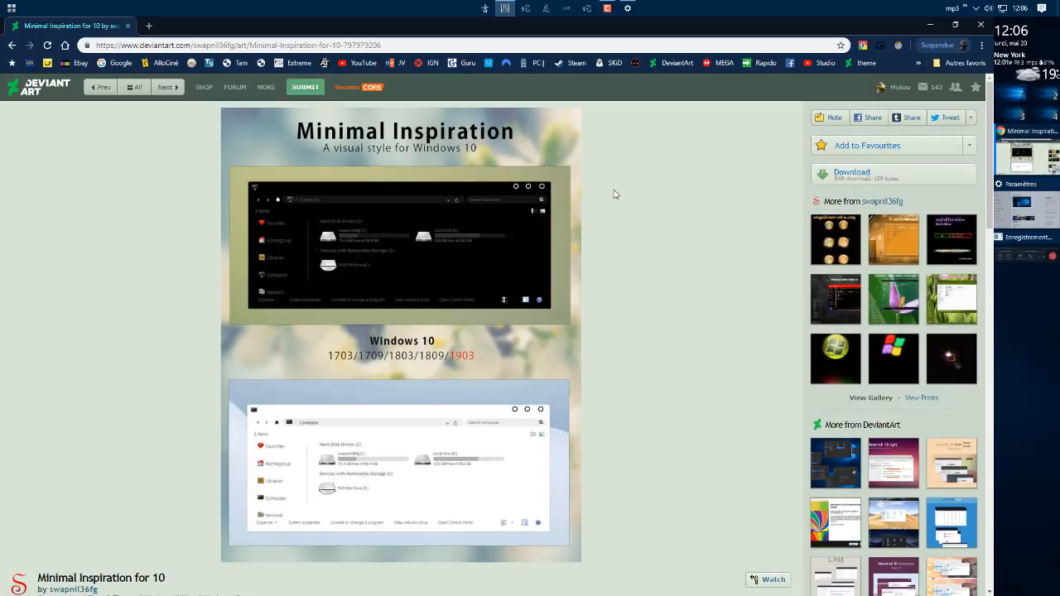
# Step: Return to the popular Windows 10 themes list, look through it and load more themes
pyautogui.hotkey('alt', 'Left')
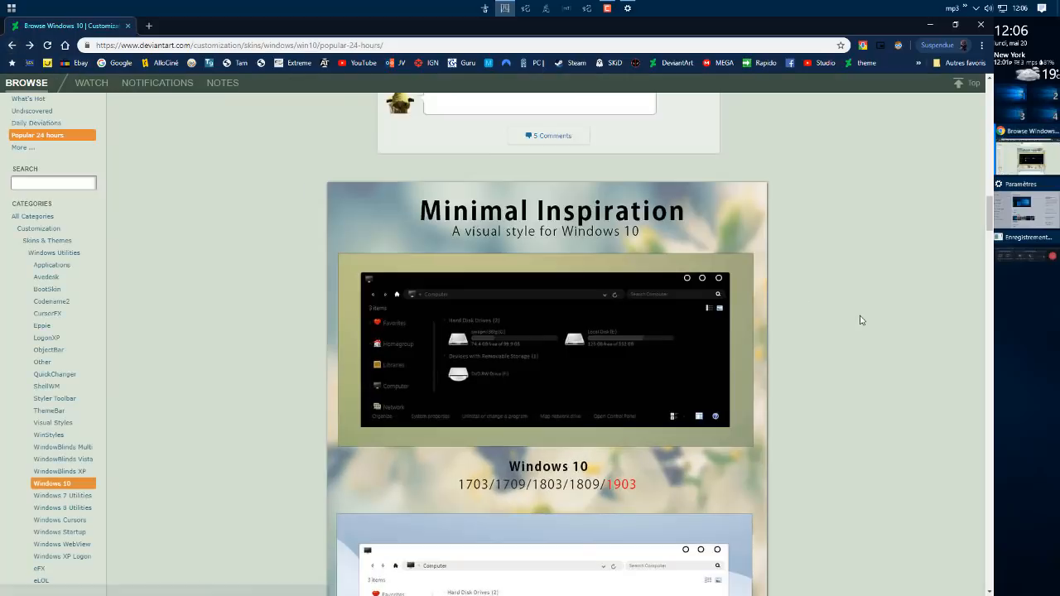
pyautogui.scroll(-10, 861, 320)
pyautogui.scroll(-20, 911, 343)
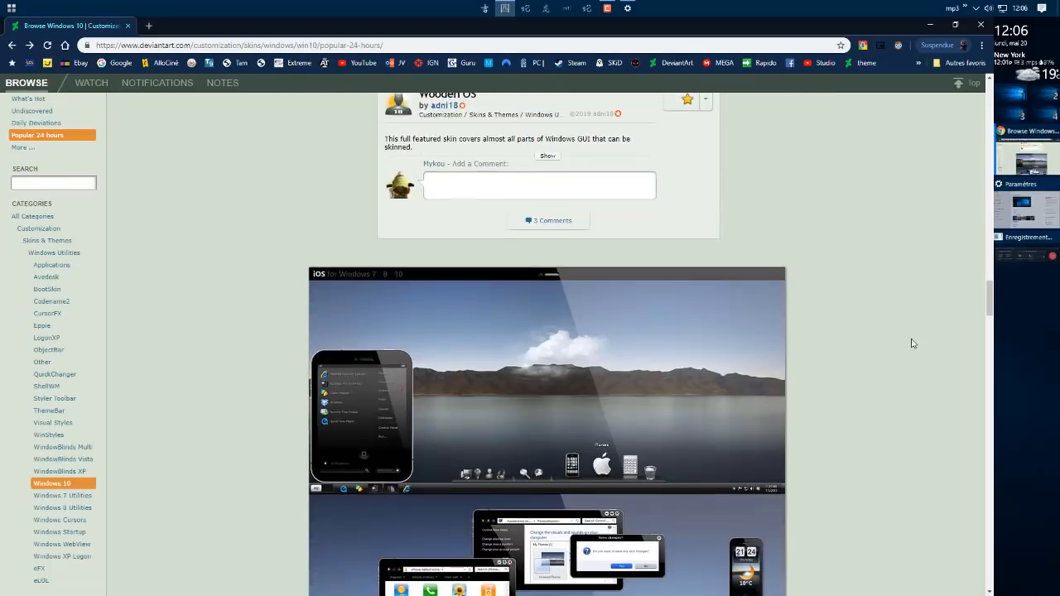
pyautogui.scroll(-20, 913, 351)
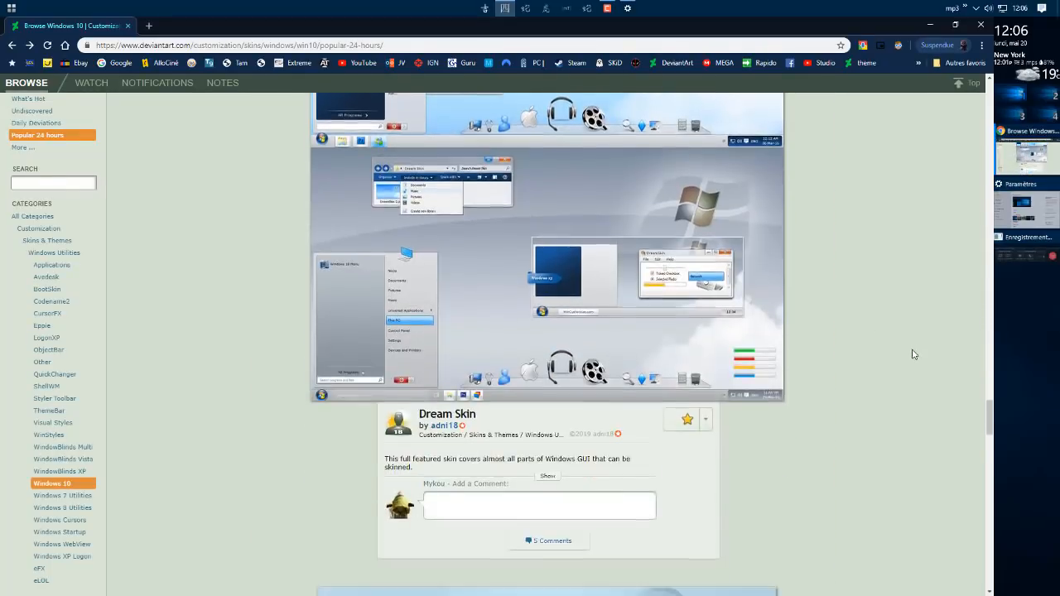
pyautogui.scroll(-15, 904, 371)
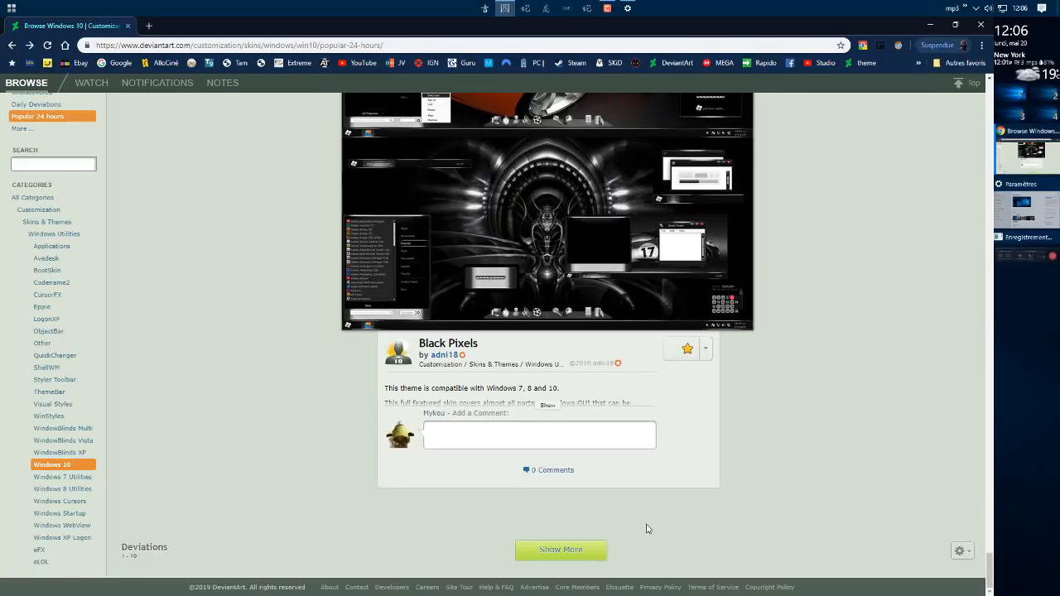
pyautogui.click(560, 553)
pyautogui.scroll(-1, 861, 406)
pyautogui.scroll(-15, 865, 403)
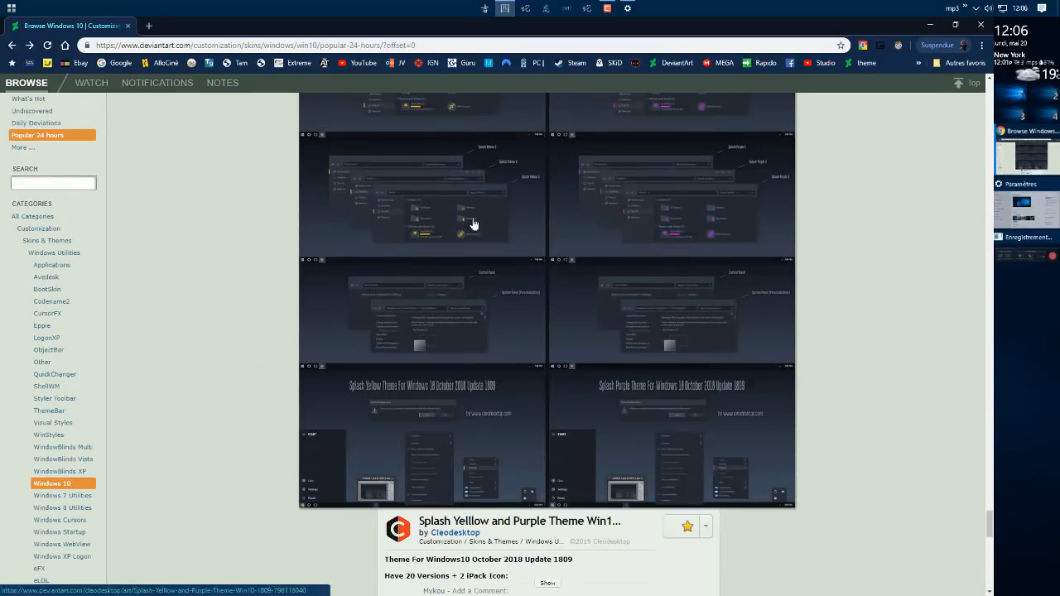
# Step: Open the Splash Yelllow and Purple Theme Win10 1809 page and examine its enlarged preview and version description
pyautogui.click(436, 213)
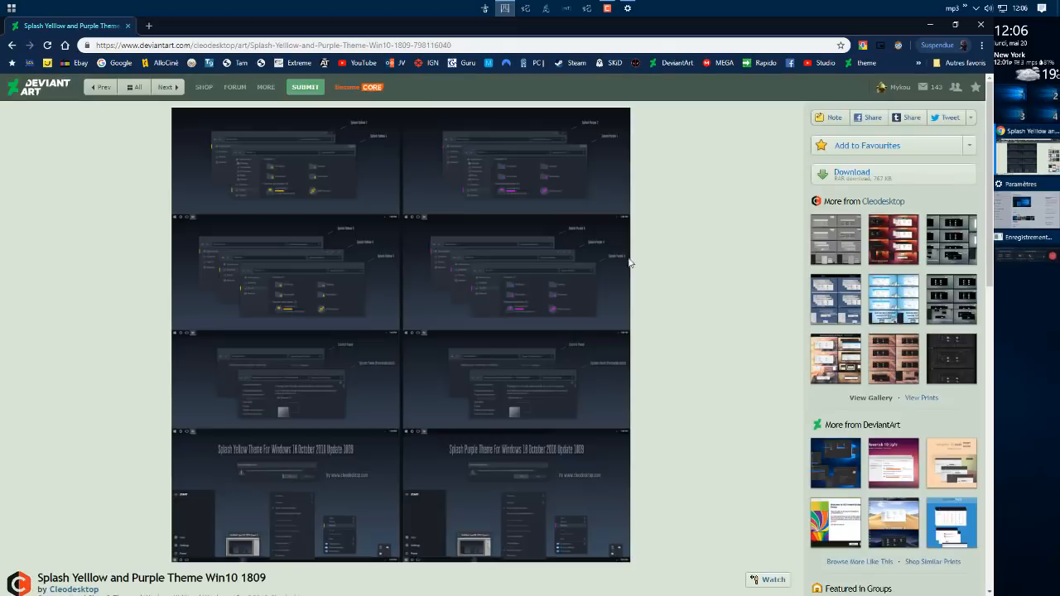
pyautogui.click(504, 251)
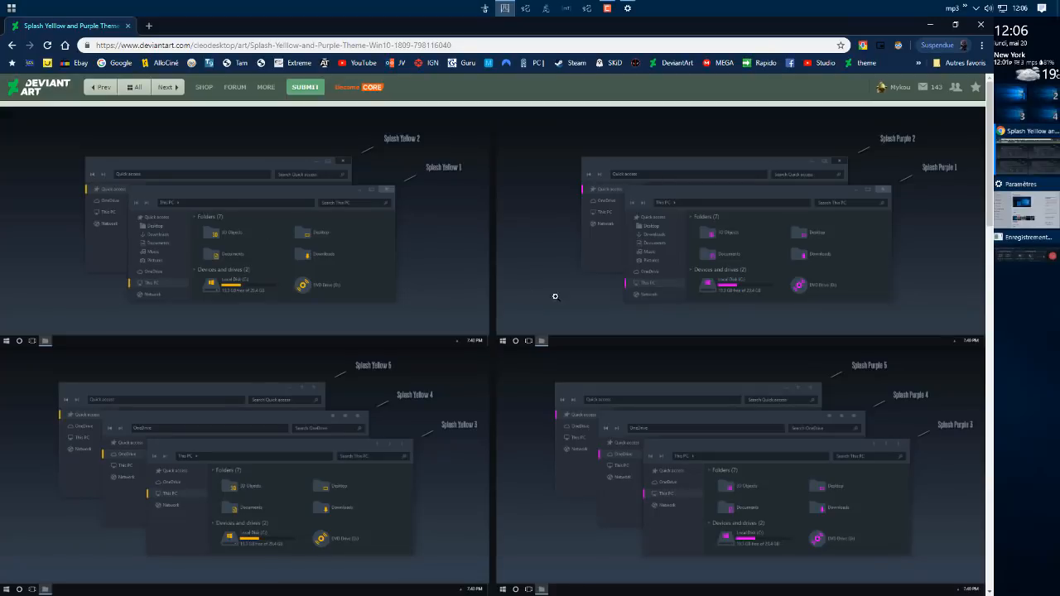
pyautogui.click(607, 286)
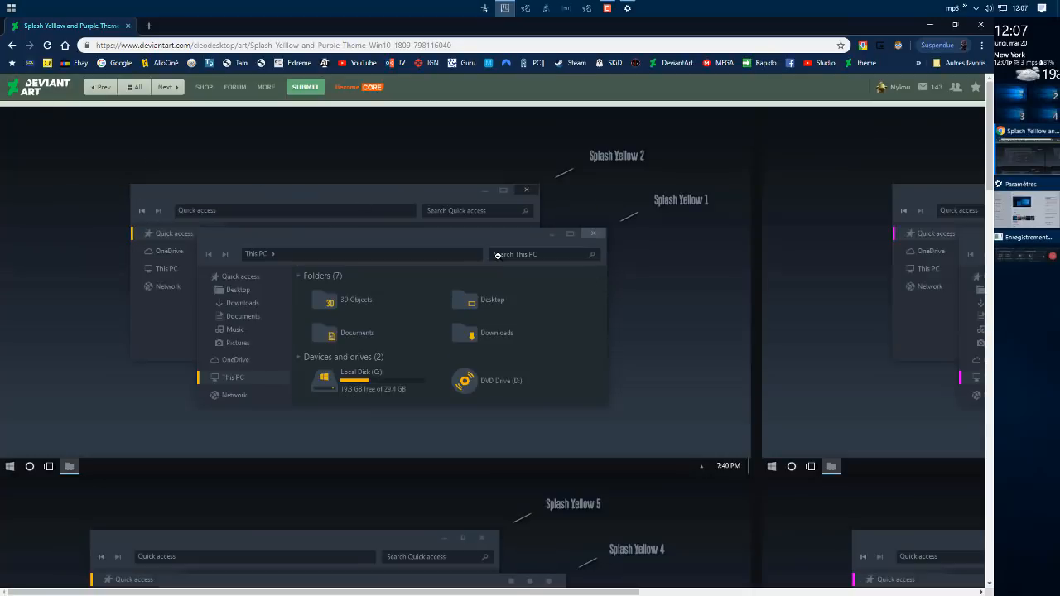
pyautogui.click(497, 255)
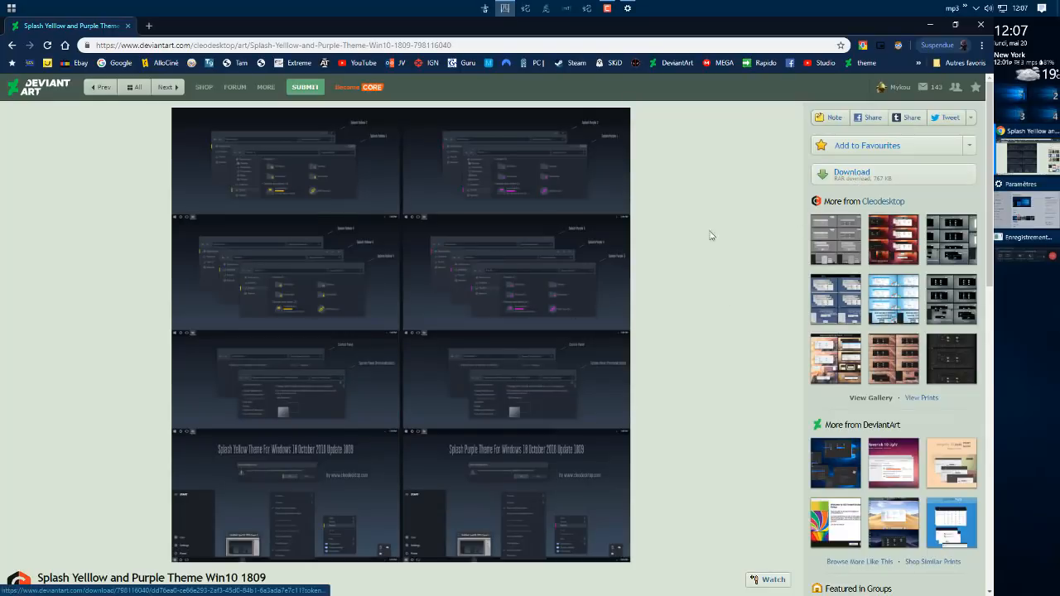
pyautogui.scroll(-3, 679, 264)
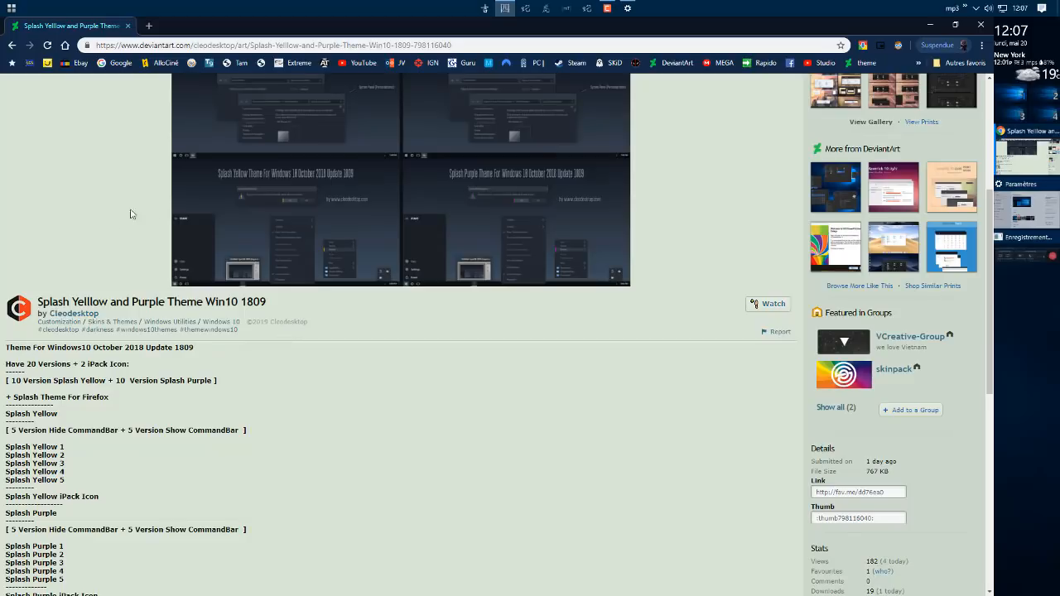
pyautogui.scroll(2, 113, 182)
pyautogui.scroll(1, 787, 201)
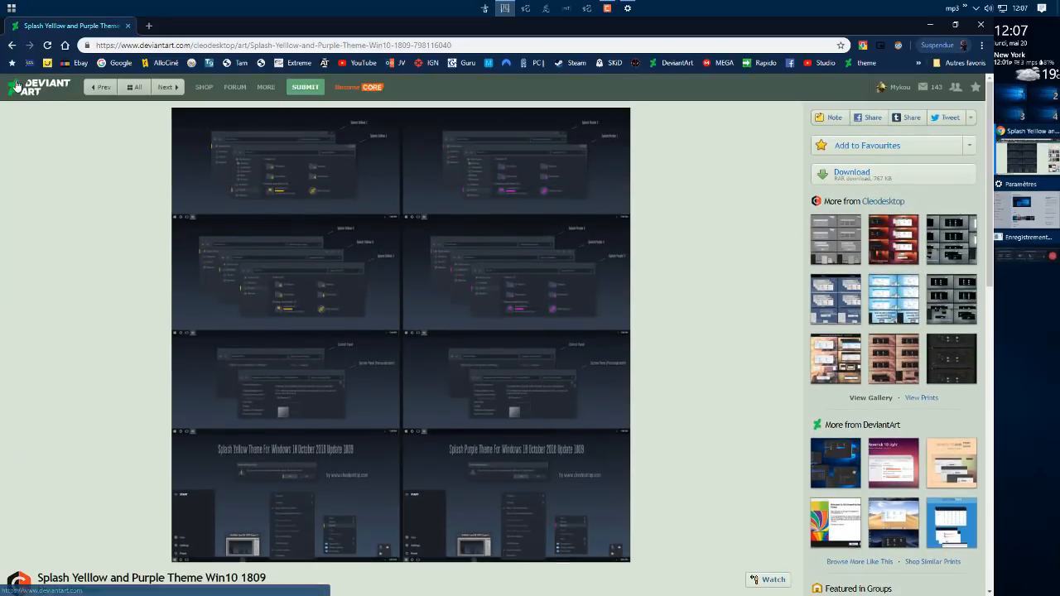
# Step: Go back to the Windows 10 themes list and look through the remaining themes
pyautogui.click(12, 44)
pyautogui.scroll(-10, 748, 378)
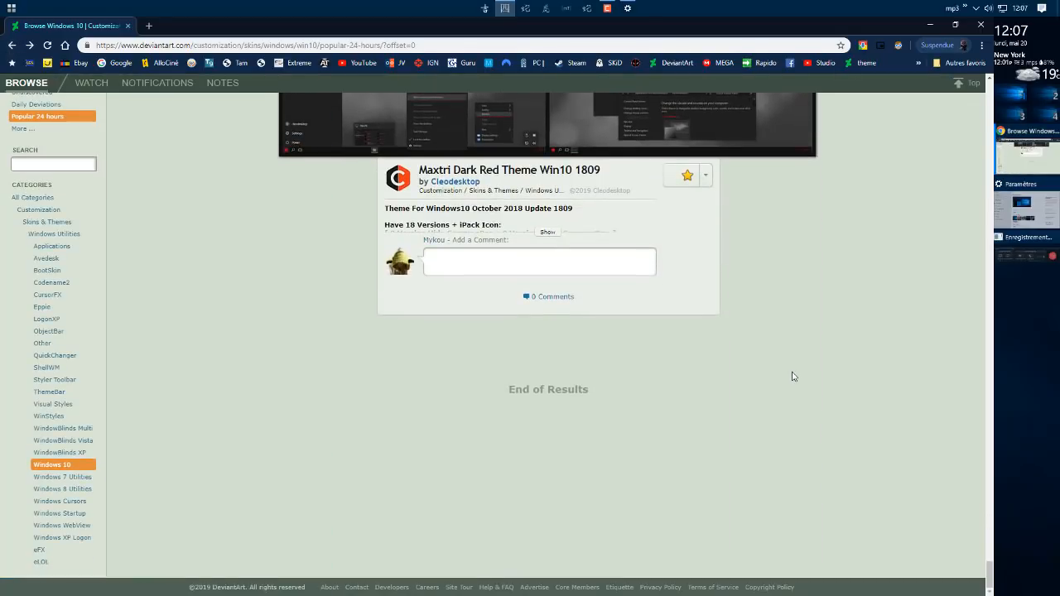
pyautogui.scroll(9, 793, 376)
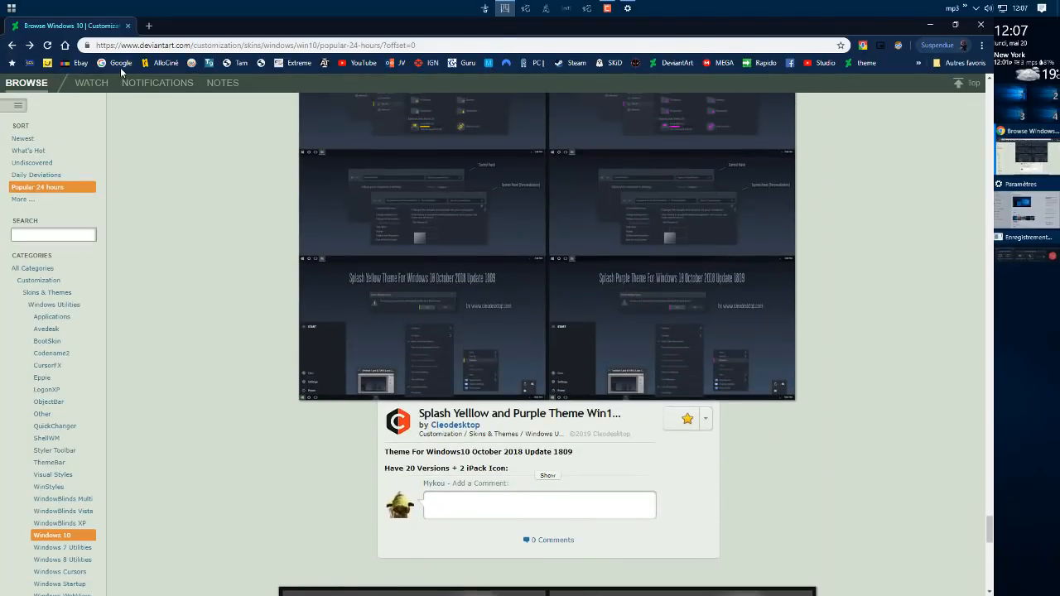
# Step: Search Google for "deviantart niivu" and open that artist's DeviantArt profile
pyautogui.click(120, 64)
pyautogui.click(416, 263)
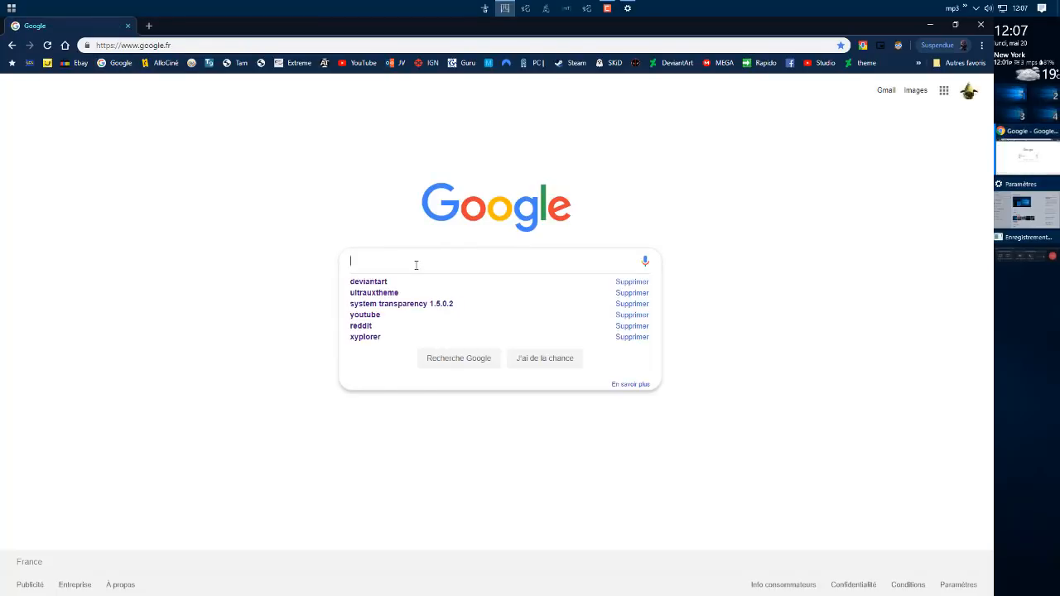
pyautogui.write('devian')
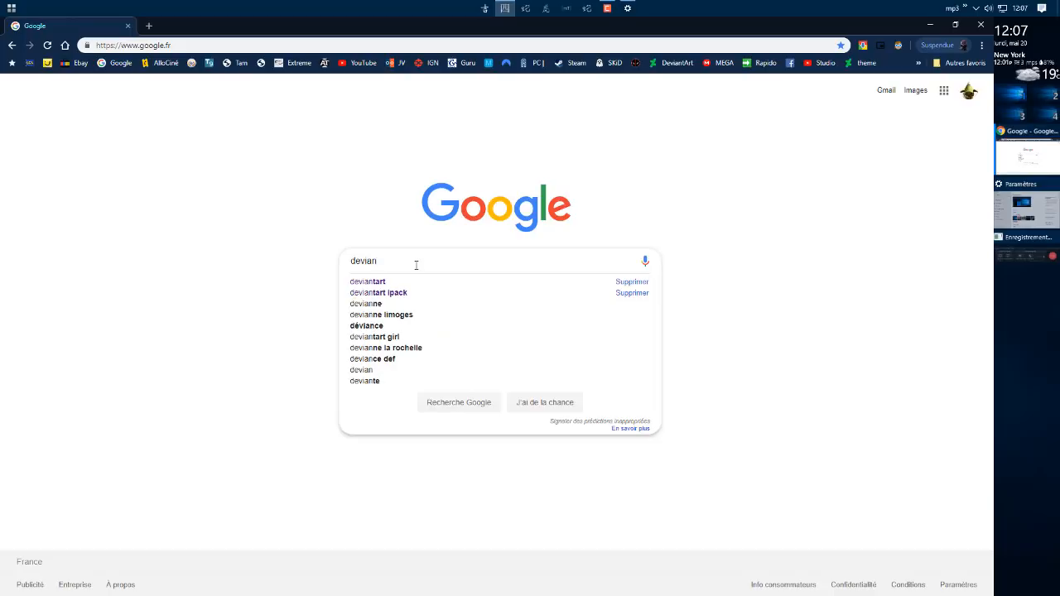
pyautogui.write('ta')
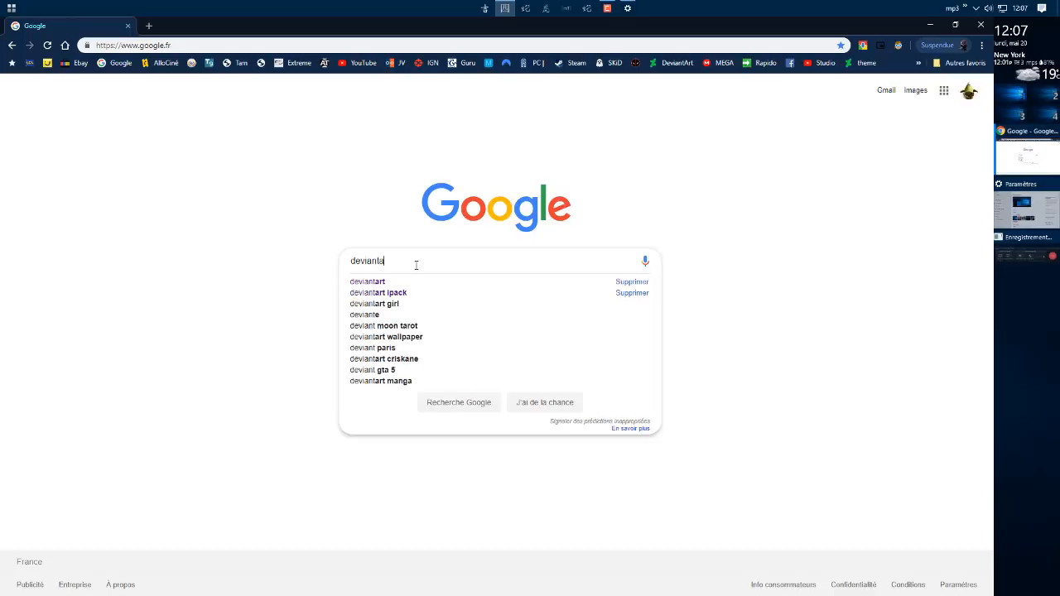
pyautogui.write('rt niivu')
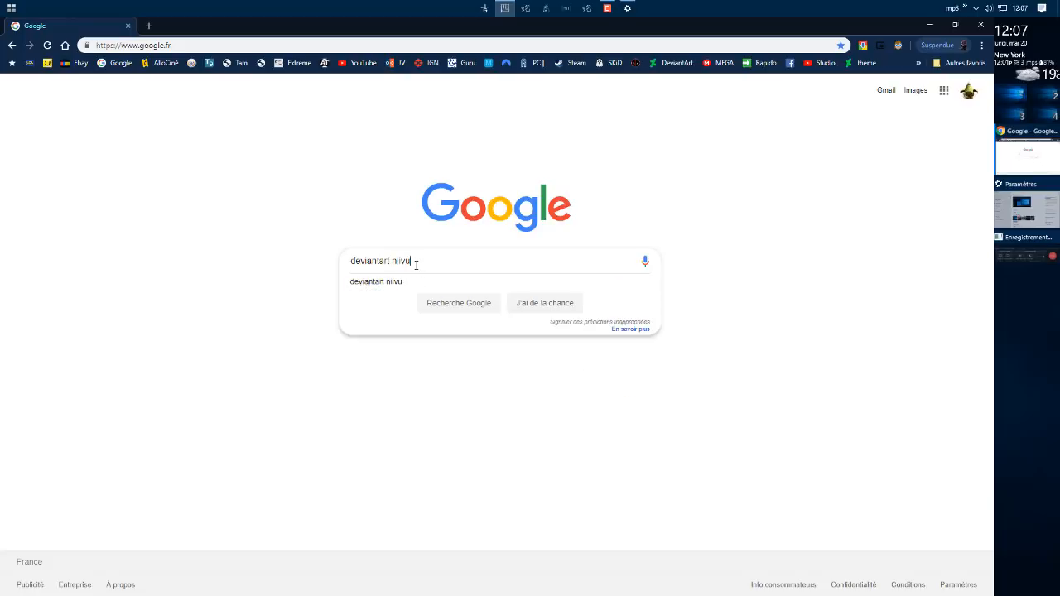
pyautogui.press('Return')
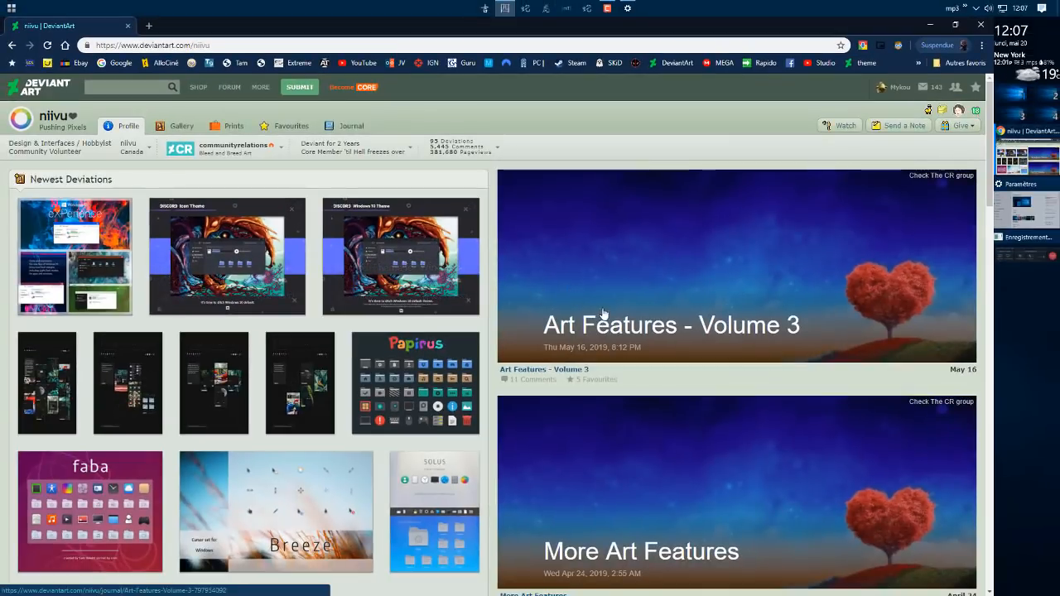
# Step: View the Discord iPack page, then open the Discord Theme for Windows 10 page and examine its supported Windows versions
pyautogui.click(252, 259)
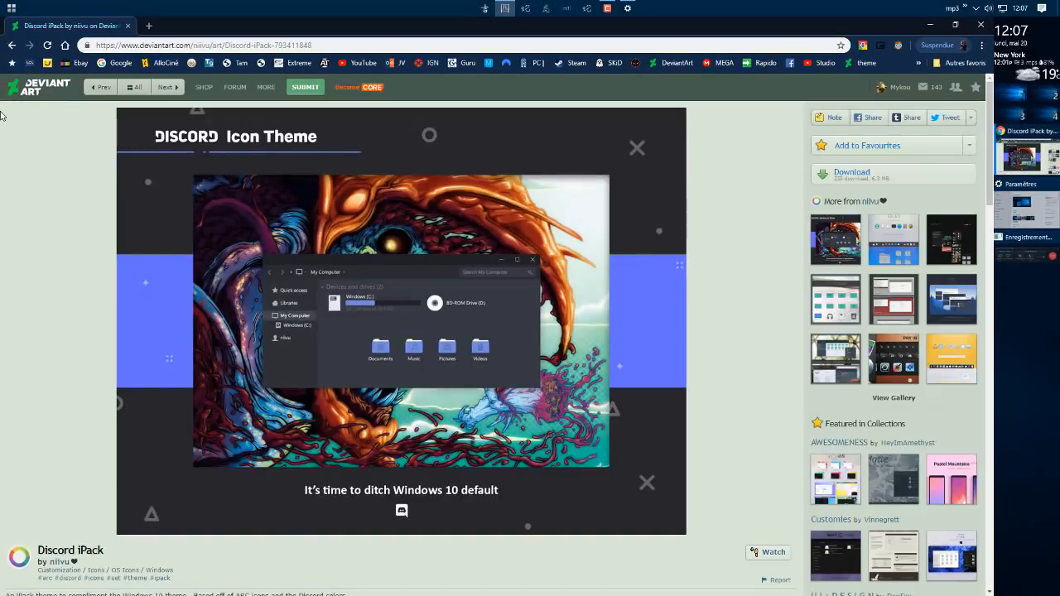
pyautogui.click(11, 47)
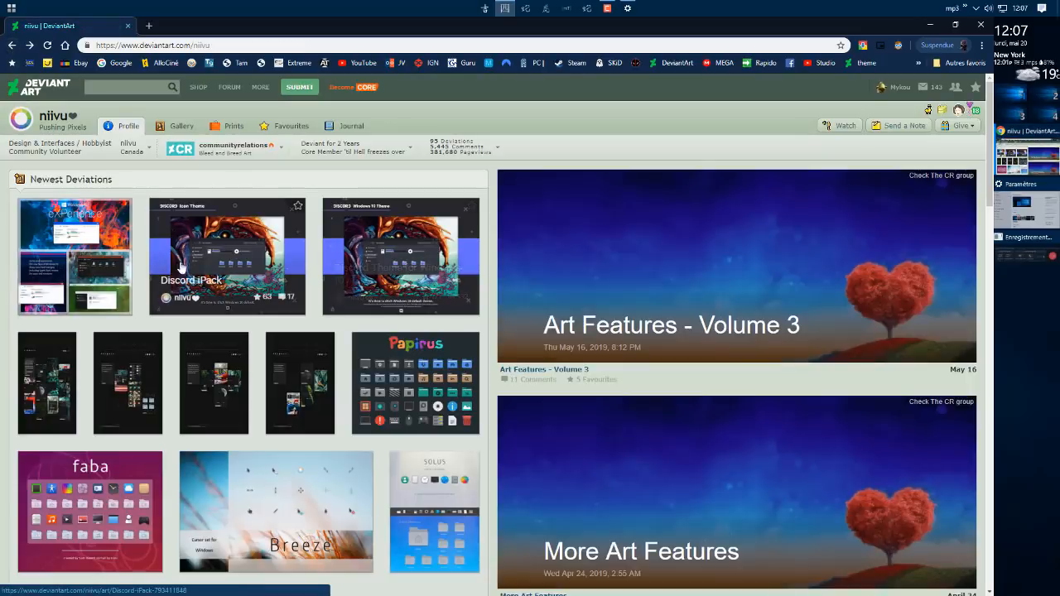
pyautogui.click(396, 258)
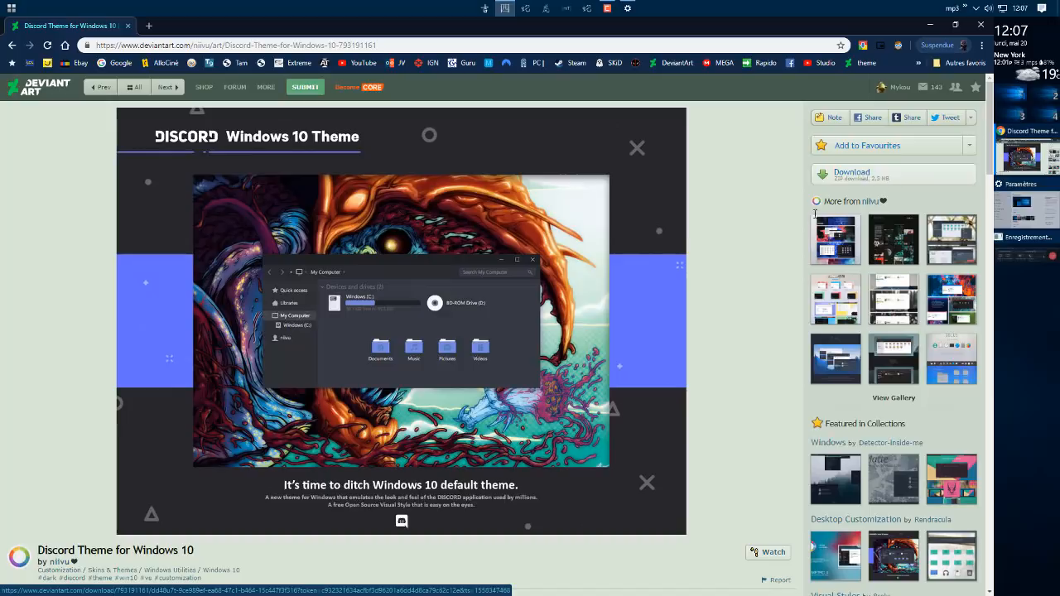
pyautogui.scroll(-2, 701, 282)
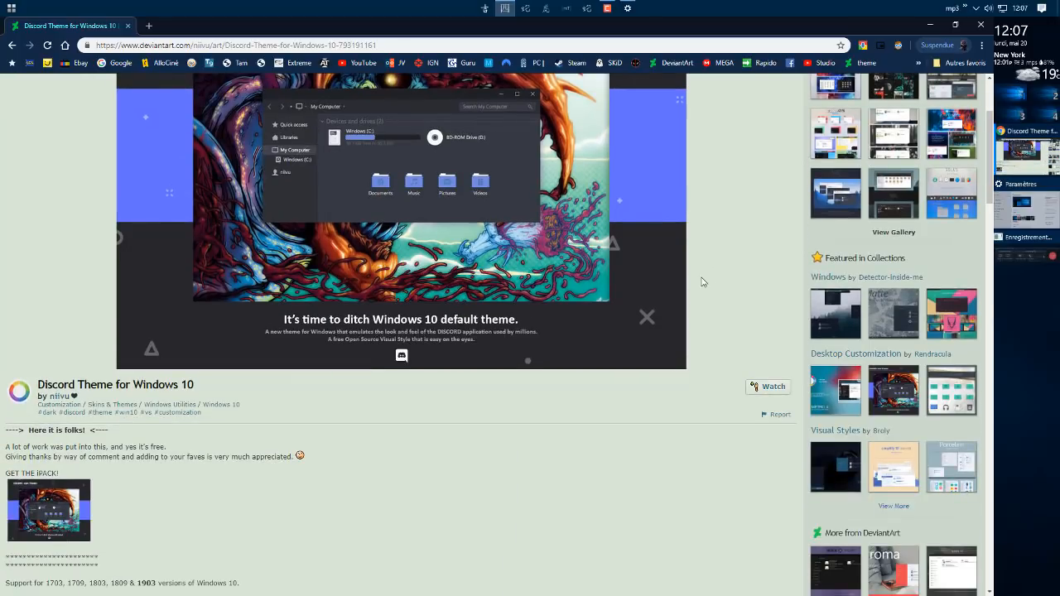
pyautogui.scroll(2, 702, 281)
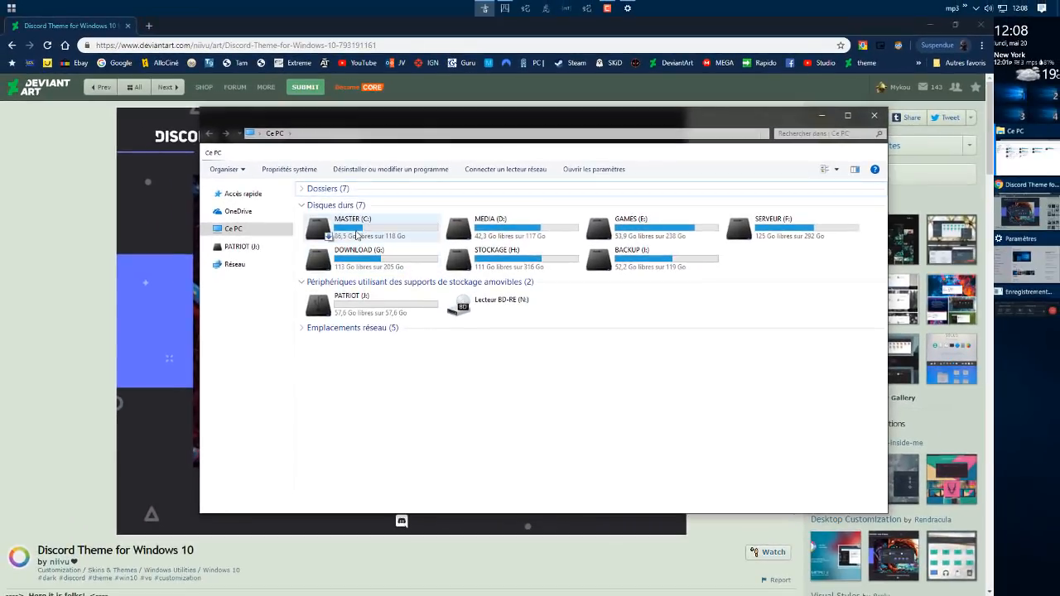
# Step: Switch to File Explorer and open the Themes folder under Windows\Resources on the C: drive
pyautogui.click(329, 238)
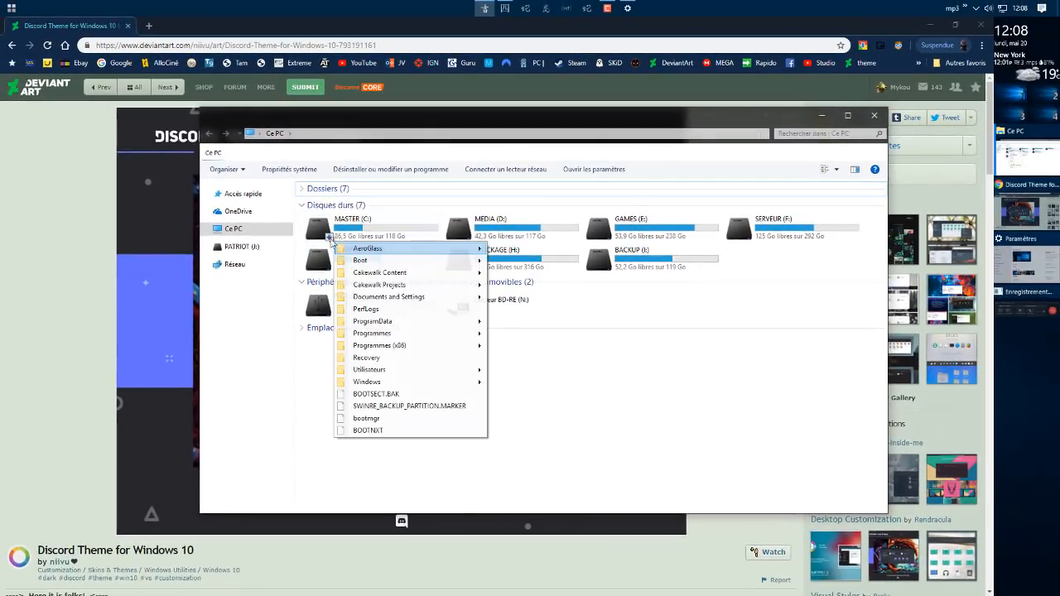
pyautogui.moveTo(366, 382)
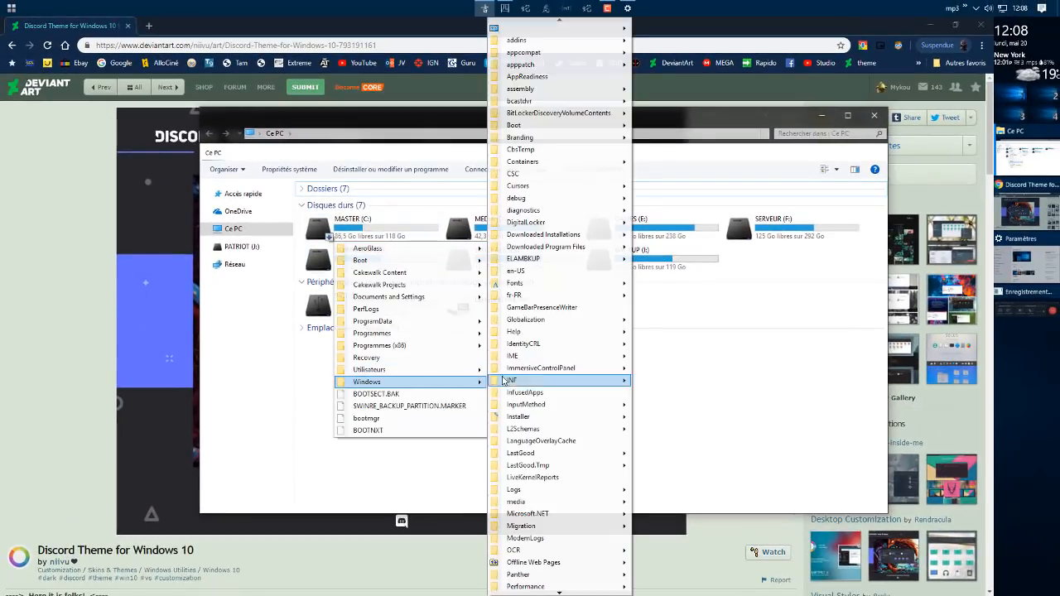
pyautogui.scroll(-4, 542, 562)
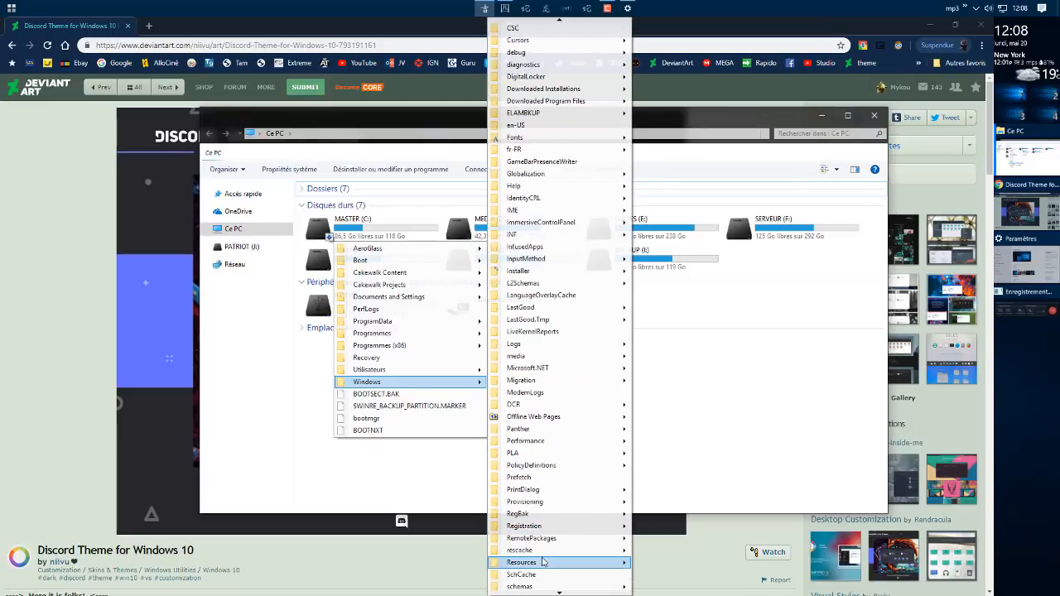
pyautogui.scroll(-3, 543, 562)
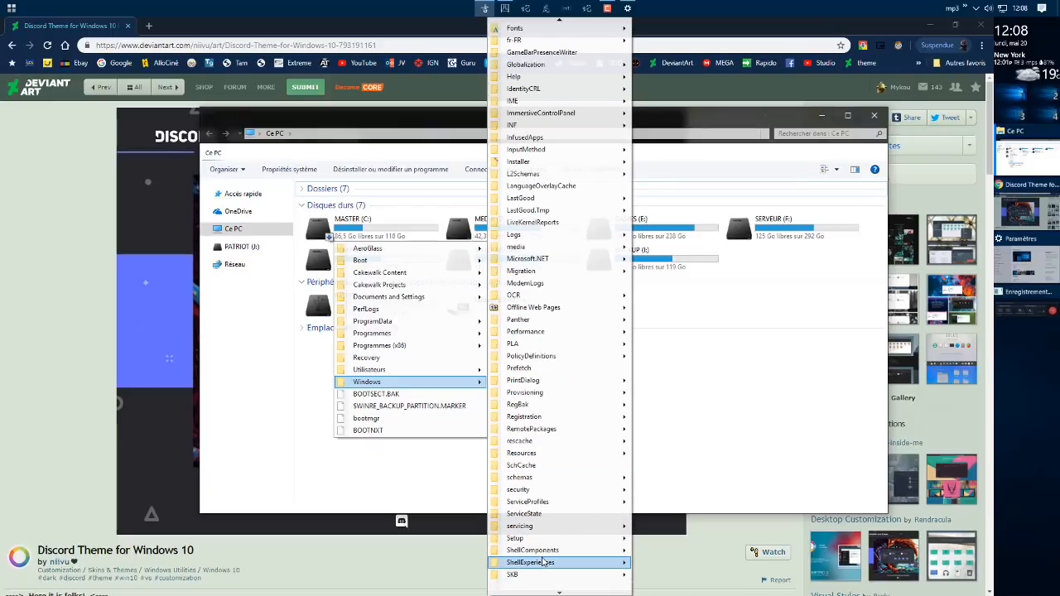
pyautogui.click(522, 453)
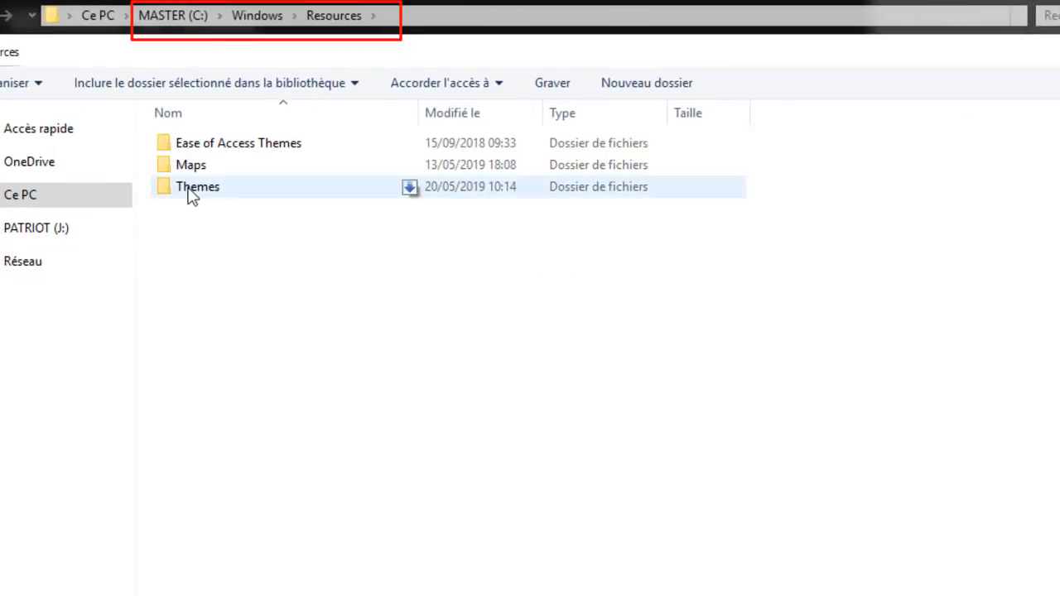
pyautogui.moveTo(258, 201)
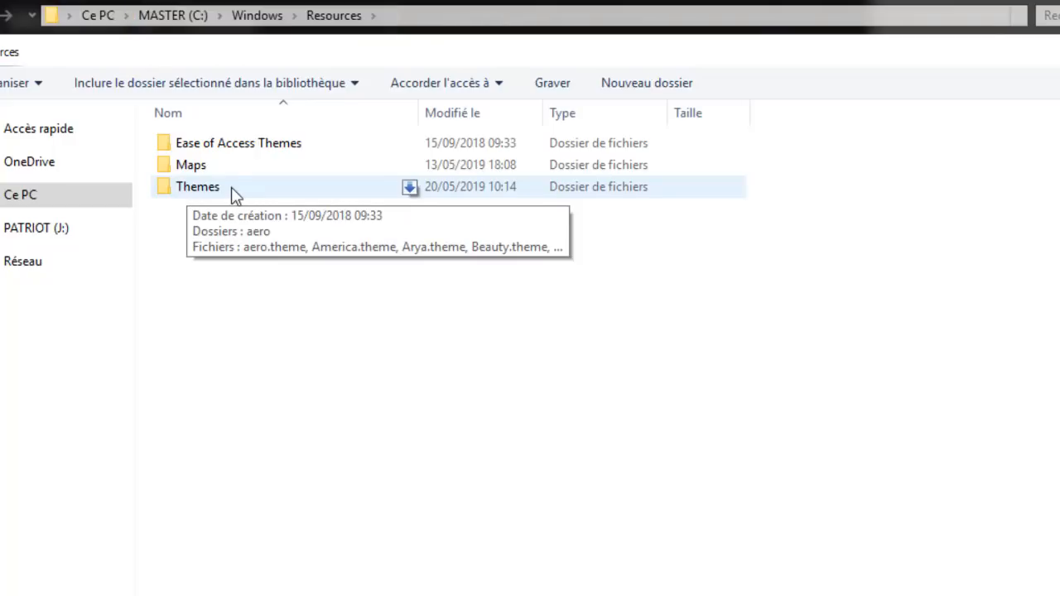
pyautogui.doubleClick(202, 188)
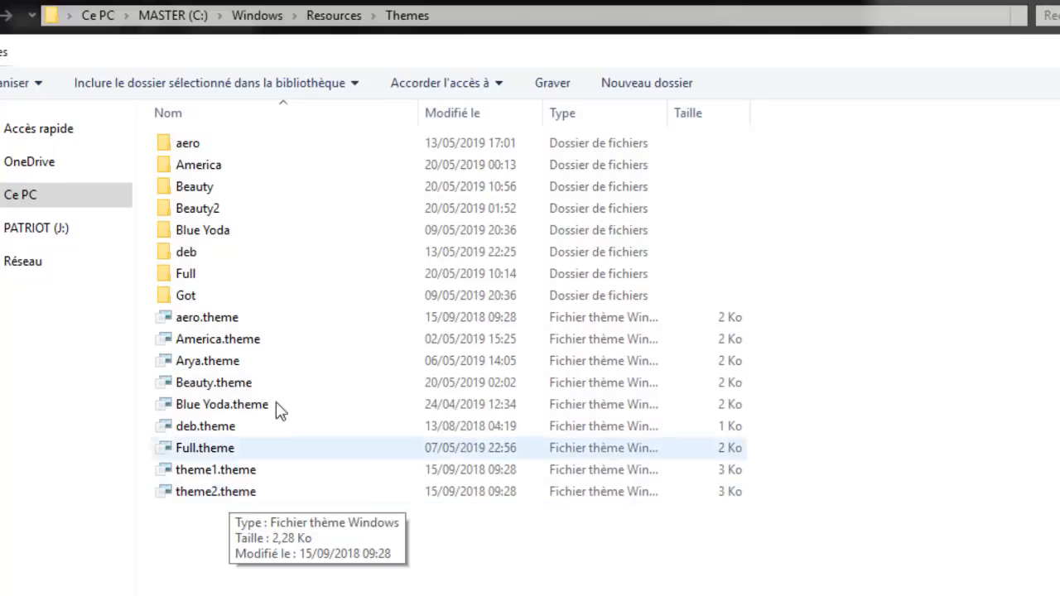
# Step: Select the aero.theme file together with the aero folder
pyautogui.click(226, 324)
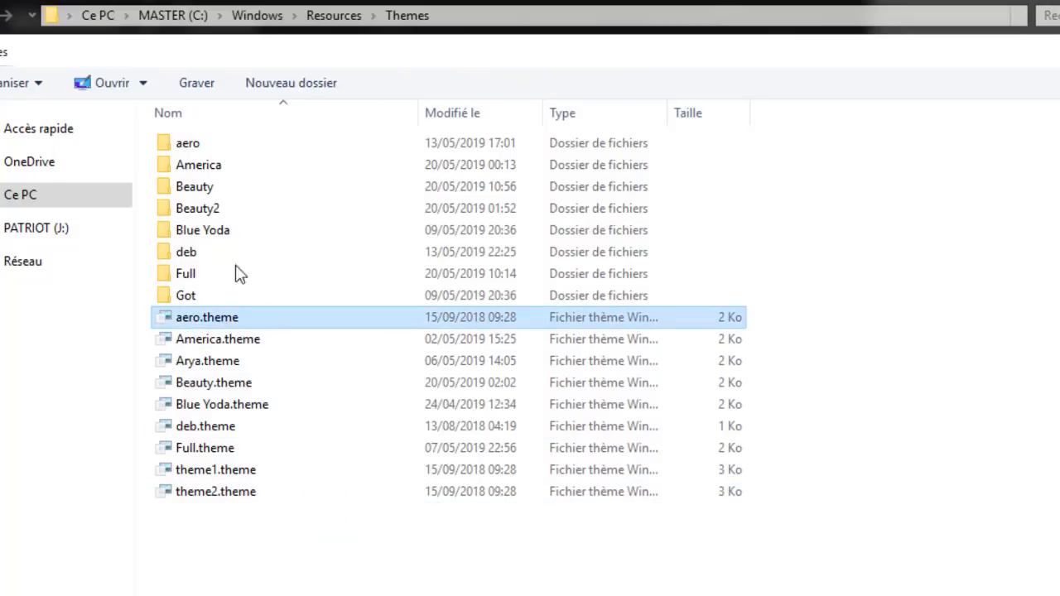
pyautogui.keyDown('ctrl'); pyautogui.click(203, 150); pyautogui.keyUp('ctrl')
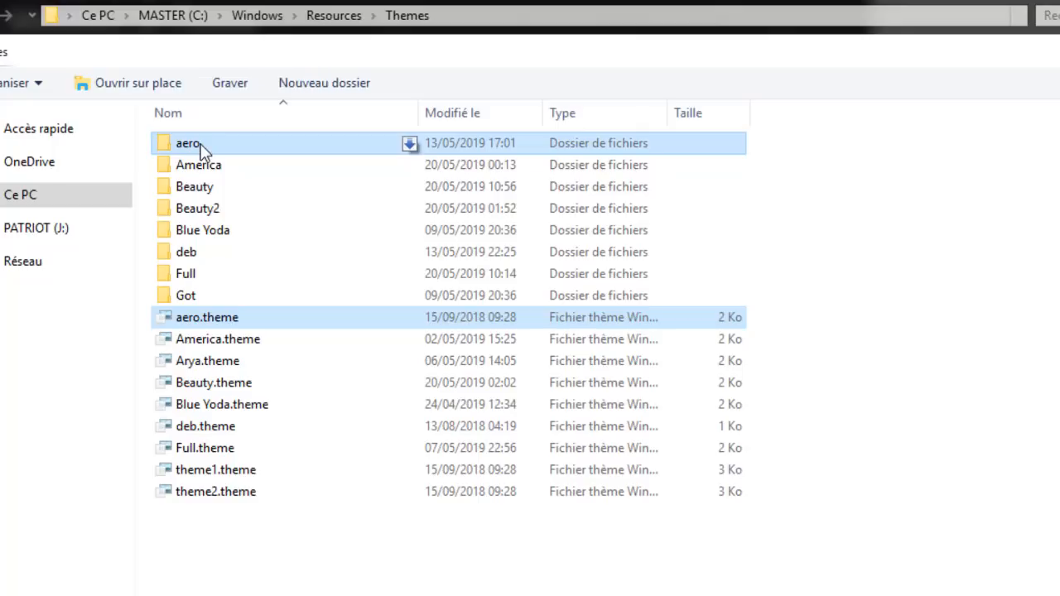
# Step: Select the America.theme file together with the America folder, then clear the selection
pyautogui.click(269, 590)
pyautogui.moveTo(231, 340); pyautogui.dragTo(211, 173)
pyautogui.keyDown('ctrl'); pyautogui.click(211, 173); pyautogui.keyUp('ctrl')
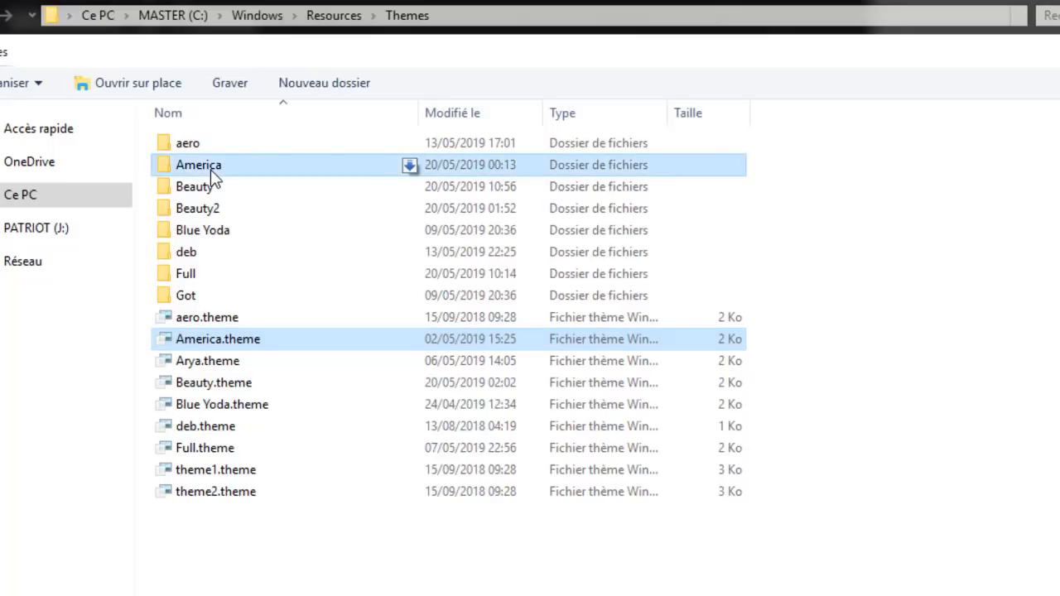
pyautogui.click(297, 576)
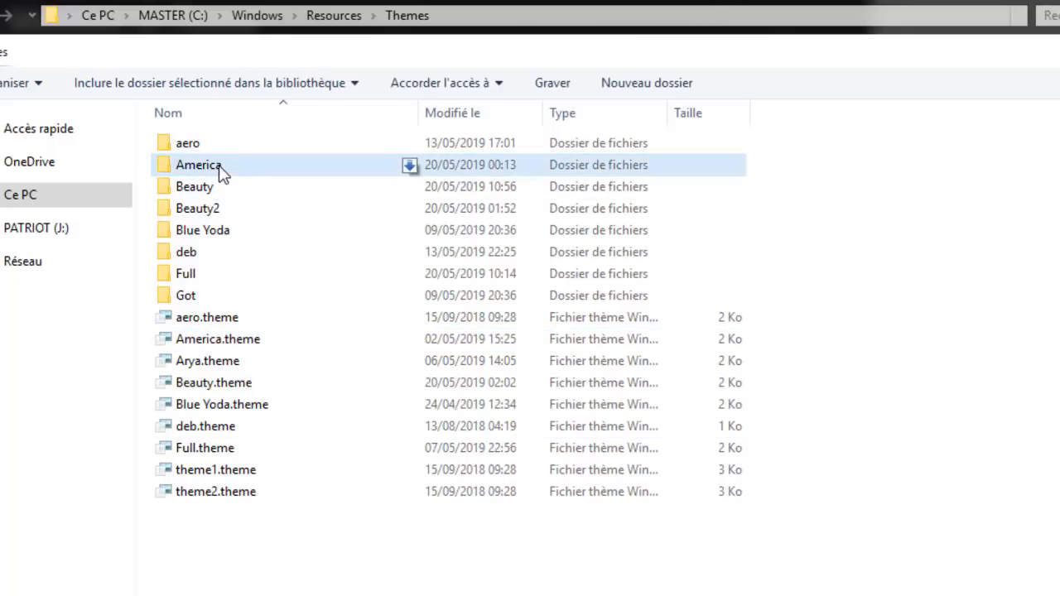
# Step: Open the America theme folder, highlight its shell folder together with America.msstyles, and close File Explorer
pyautogui.moveTo(221, 172)
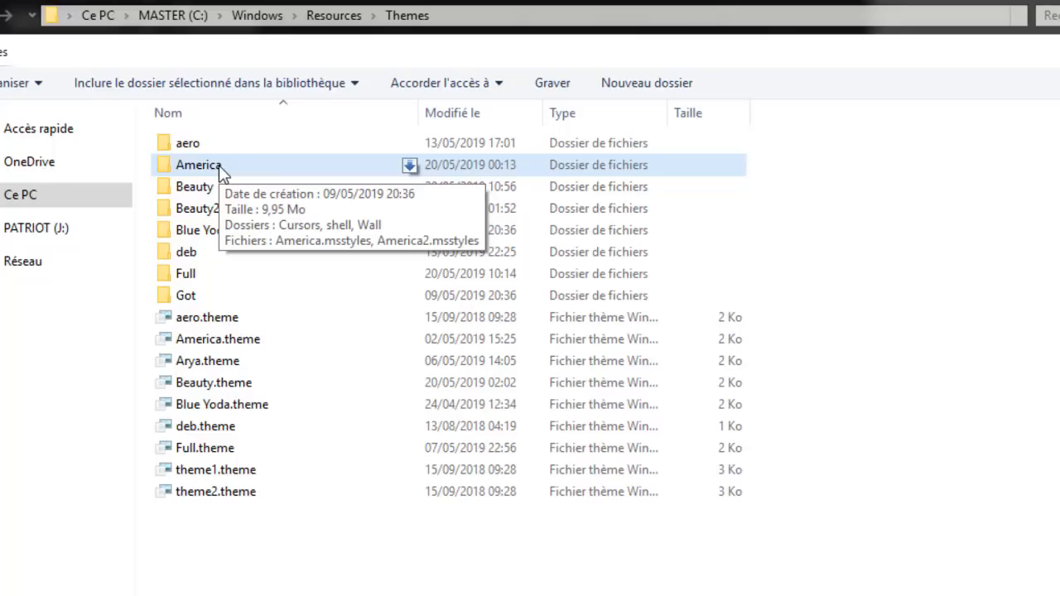
pyautogui.doubleClick(219, 165)
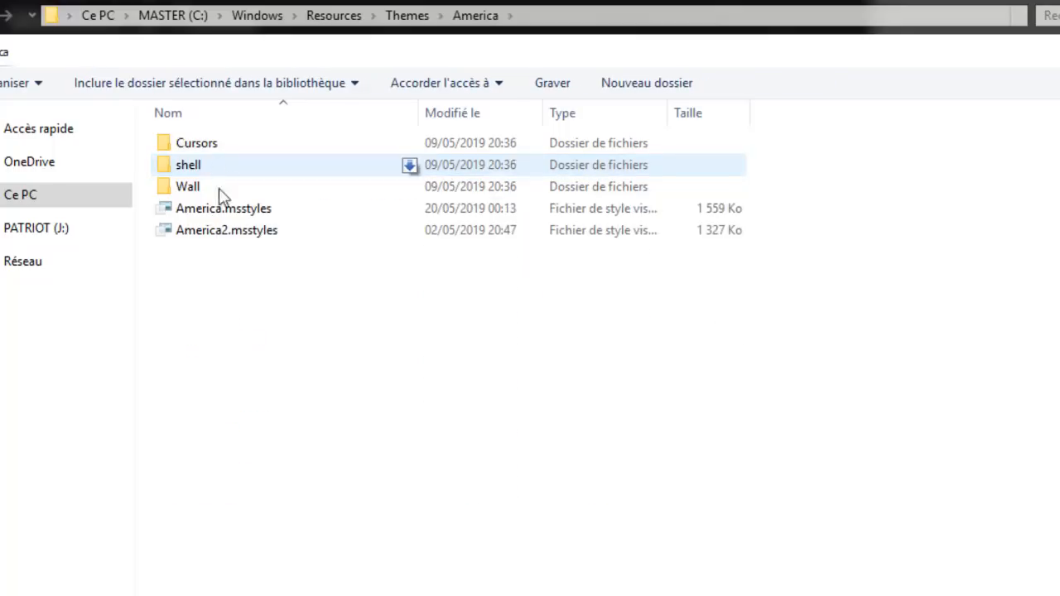
pyautogui.moveTo(247, 230)
pyautogui.moveTo(207, 177)
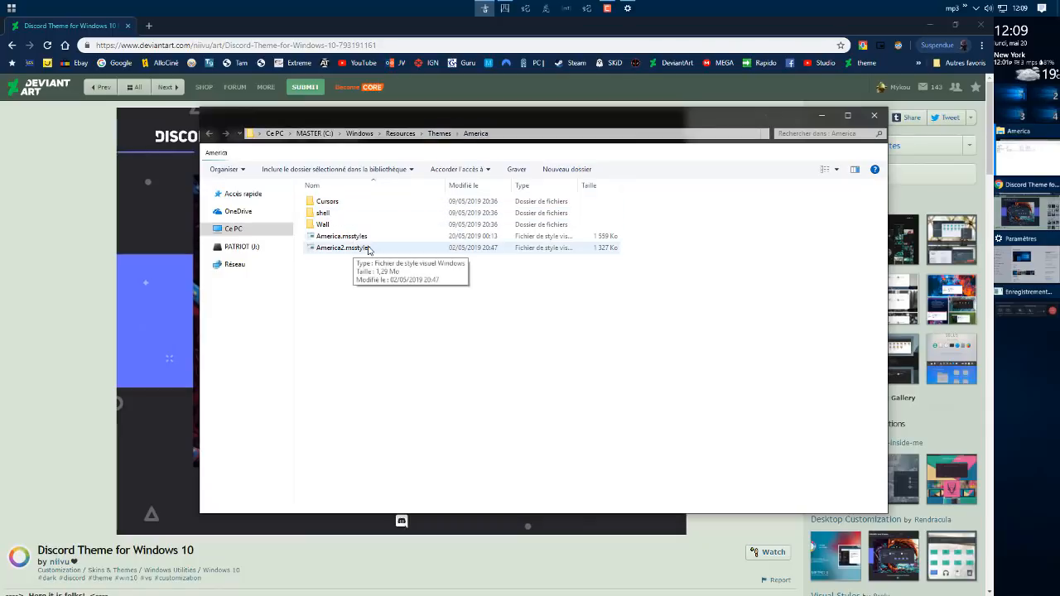
pyautogui.click(330, 216)
pyautogui.keyDown('ctrl'); pyautogui.click(344, 237); pyautogui.keyUp('ctrl')
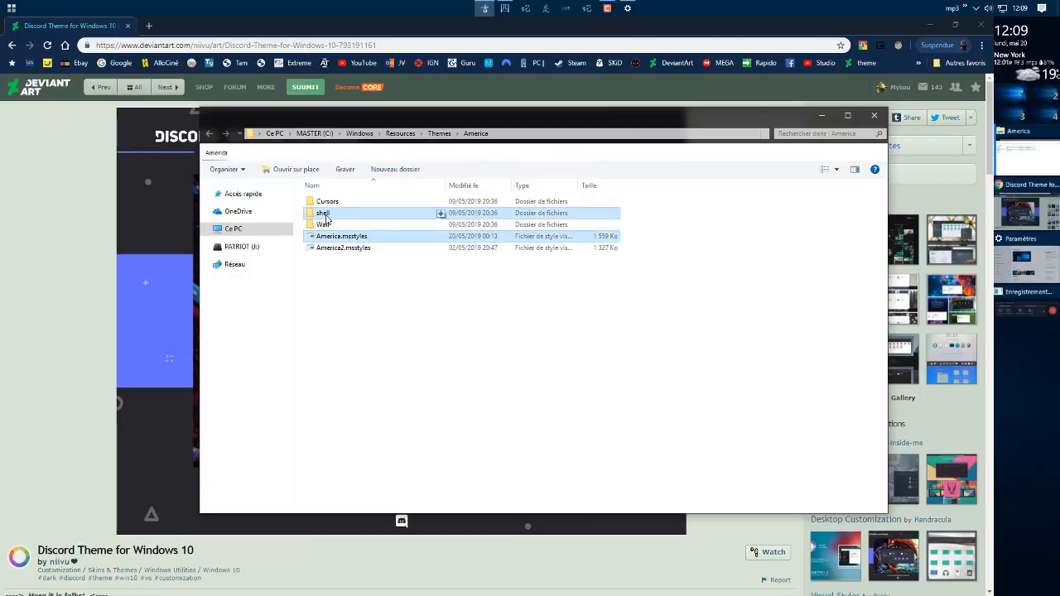
pyautogui.click(349, 271)
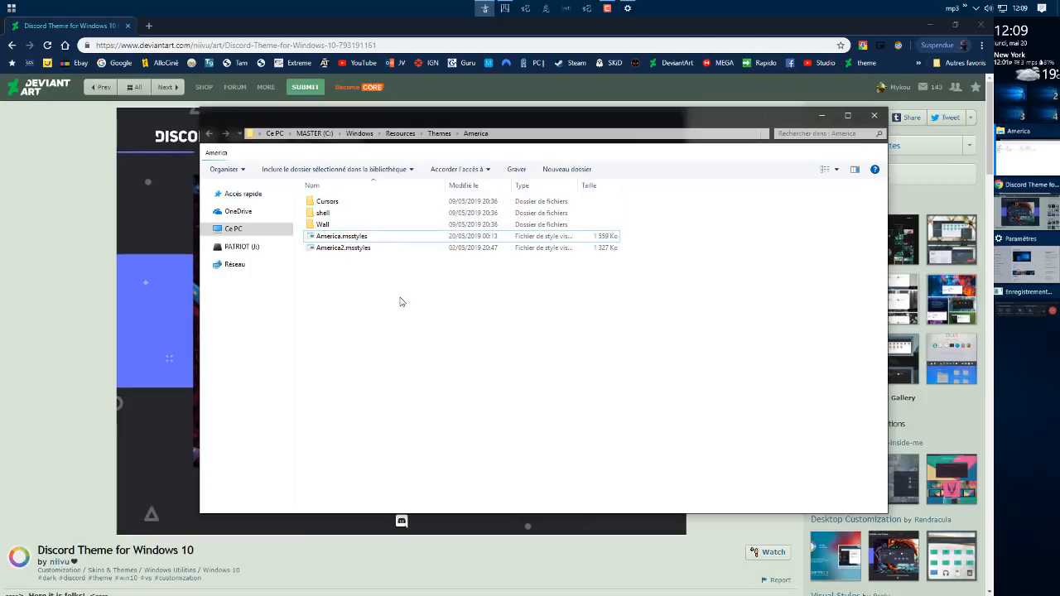
pyautogui.click(873, 115)
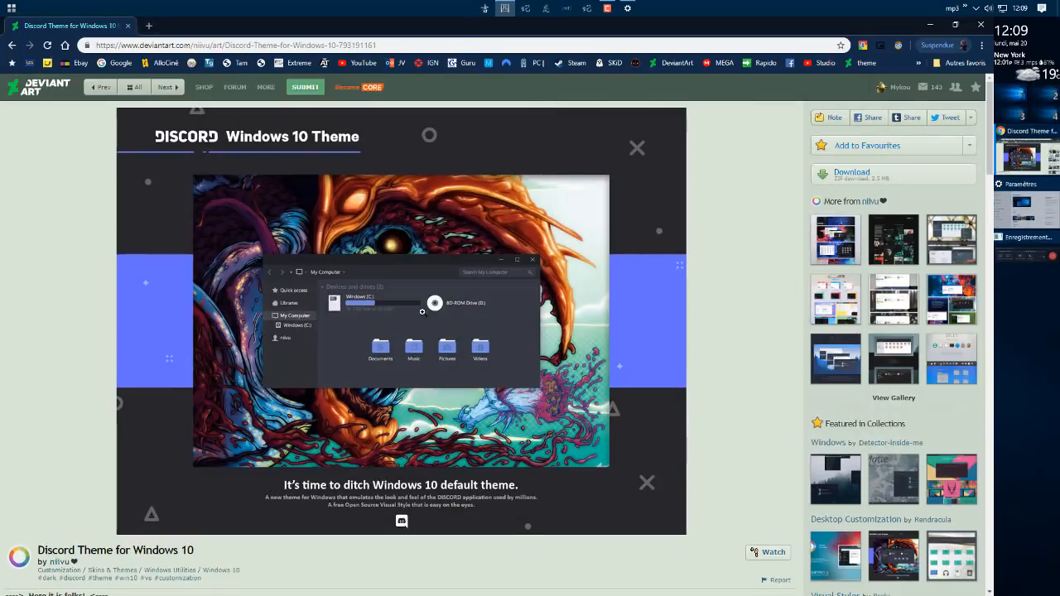
# Step: Highlight the supported Windows 10 versions in the Discord Theme description, from 1703 through 1903
pyautogui.click(665, 327)
pyautogui.scroll(-2, 583, 326)
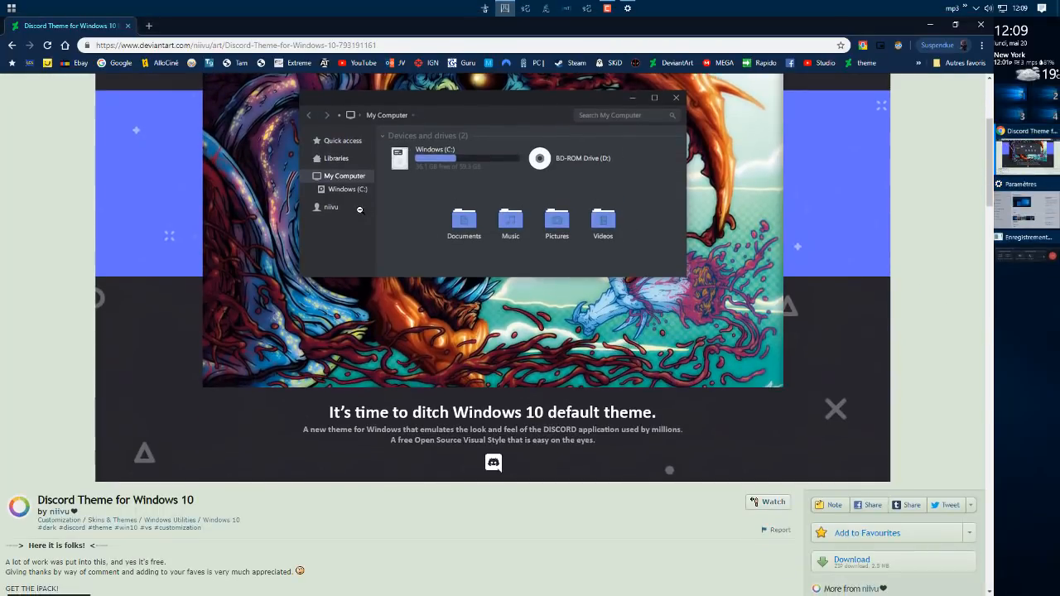
pyautogui.scroll(-2, 588, 322)
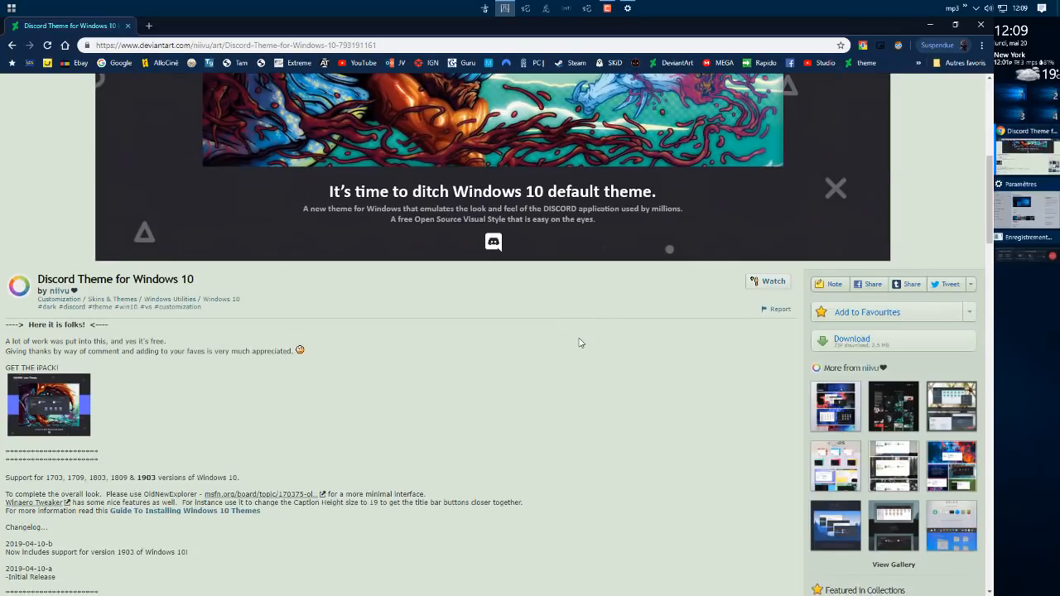
pyautogui.scroll(-1, 580, 342)
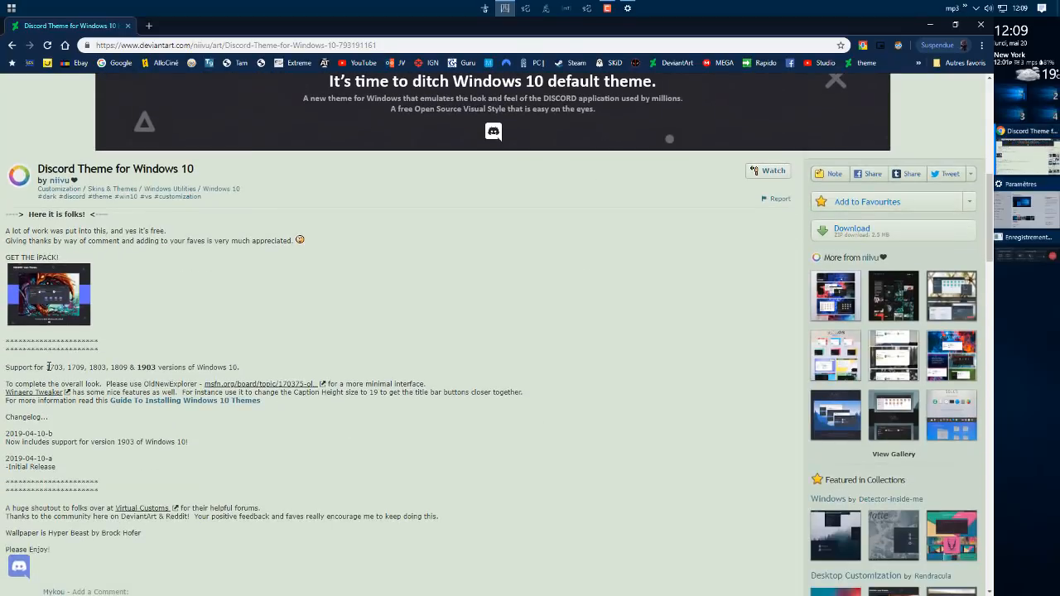
pyautogui.moveTo(45, 369); pyautogui.dragTo(137, 370)
pyautogui.moveTo(154, 370); pyautogui.dragTo(157, 373)
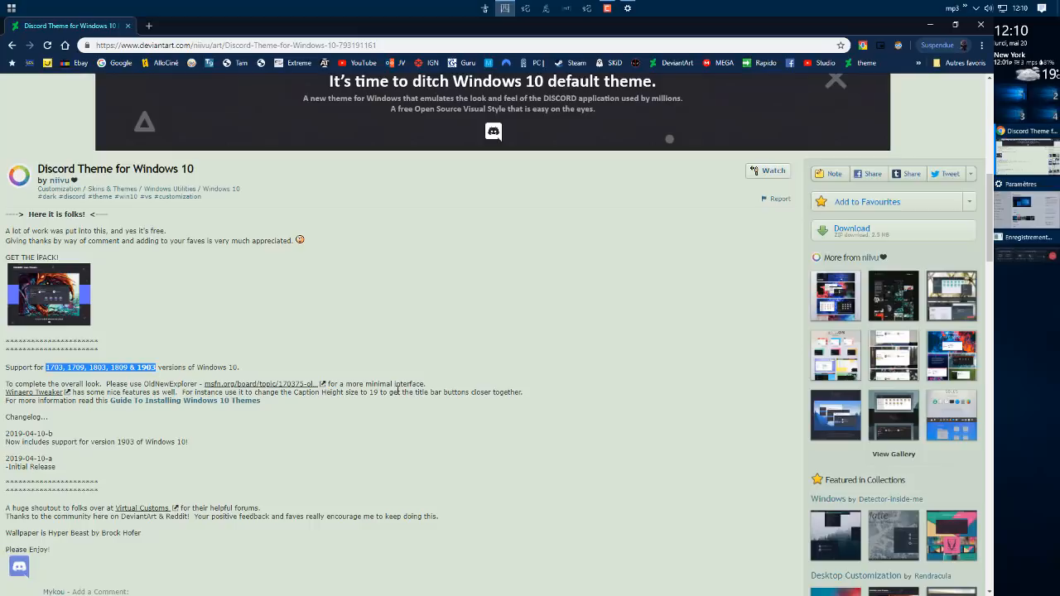
# Step: Return to the artist's DeviantArt profile page and close the browser
pyautogui.scroll(5, 630, 405)
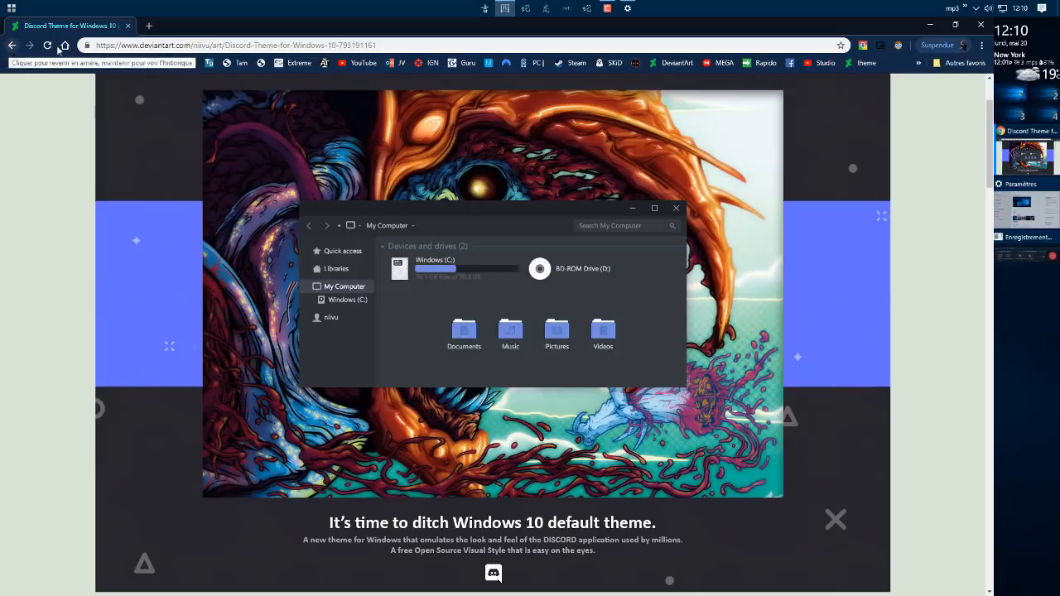
pyautogui.click(12, 45)
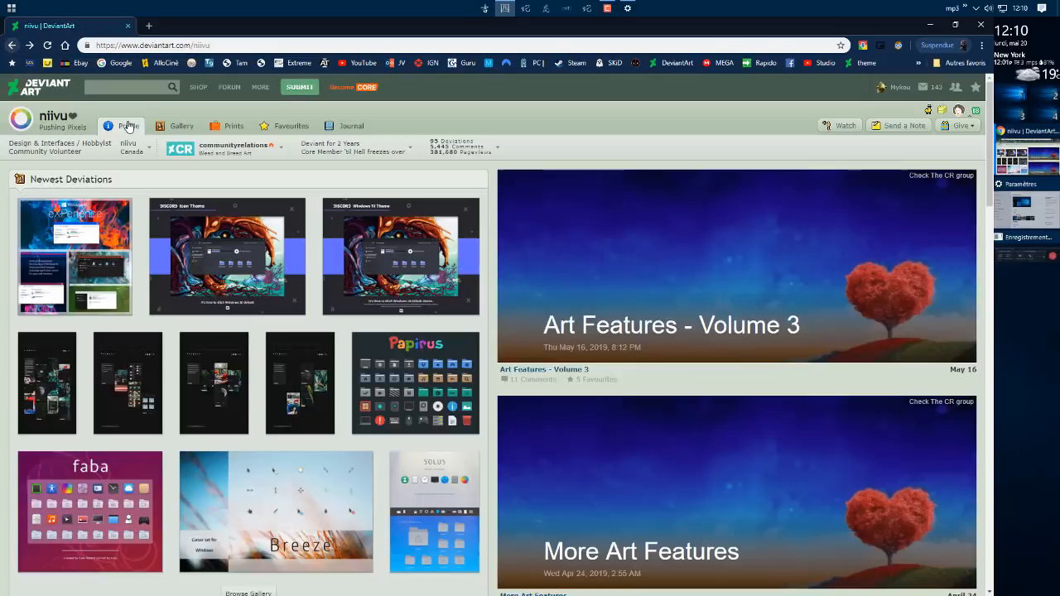
pyautogui.click(980, 25)
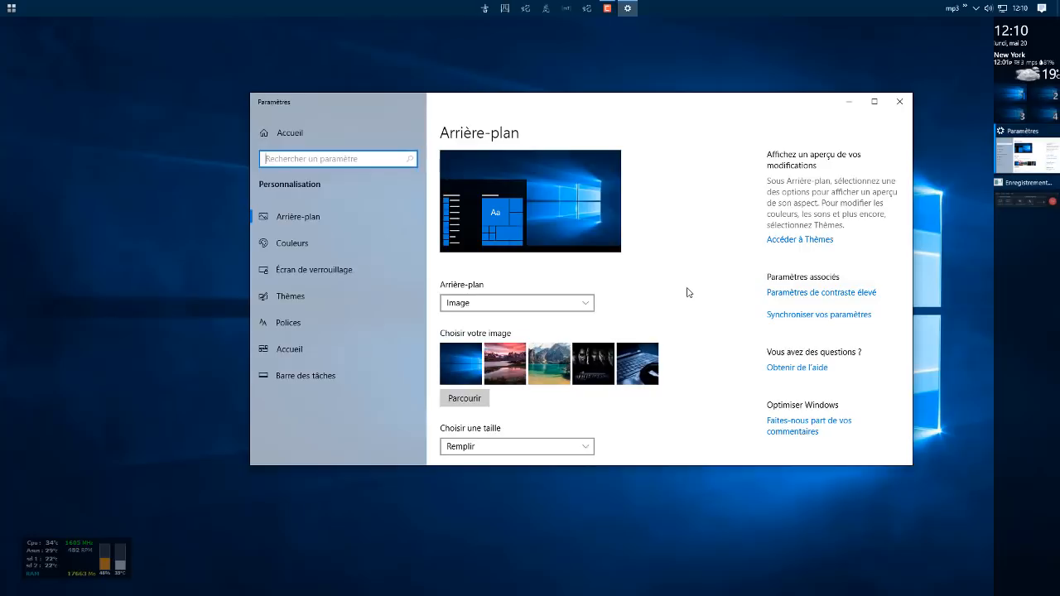
# Step: Apply the Full theme from the Themes personalization settings and close Settings
pyautogui.click(290, 303)
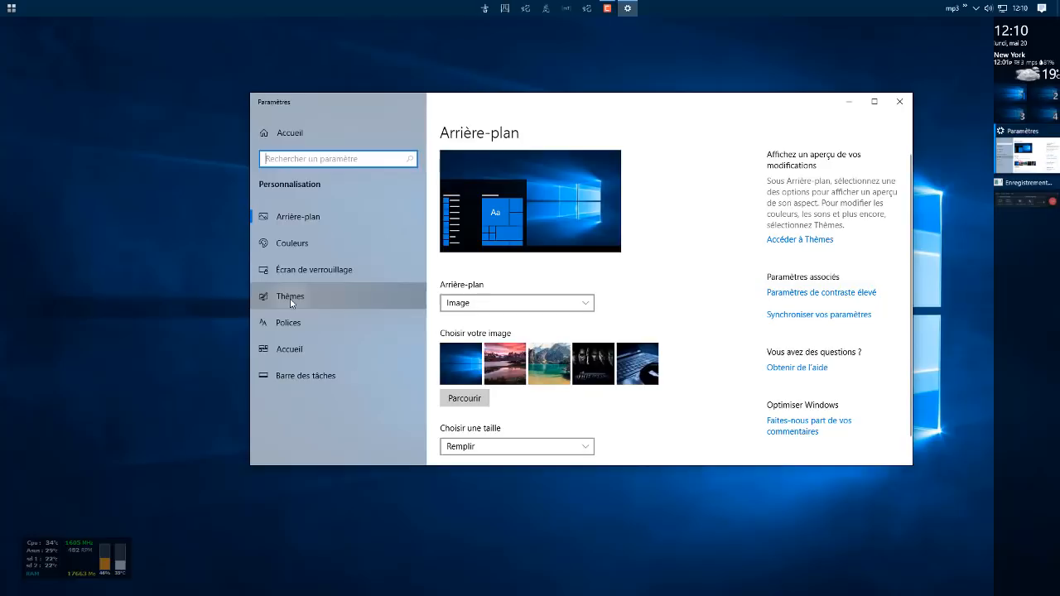
pyautogui.scroll(-1, 642, 286)
pyautogui.scroll(-4, 643, 287)
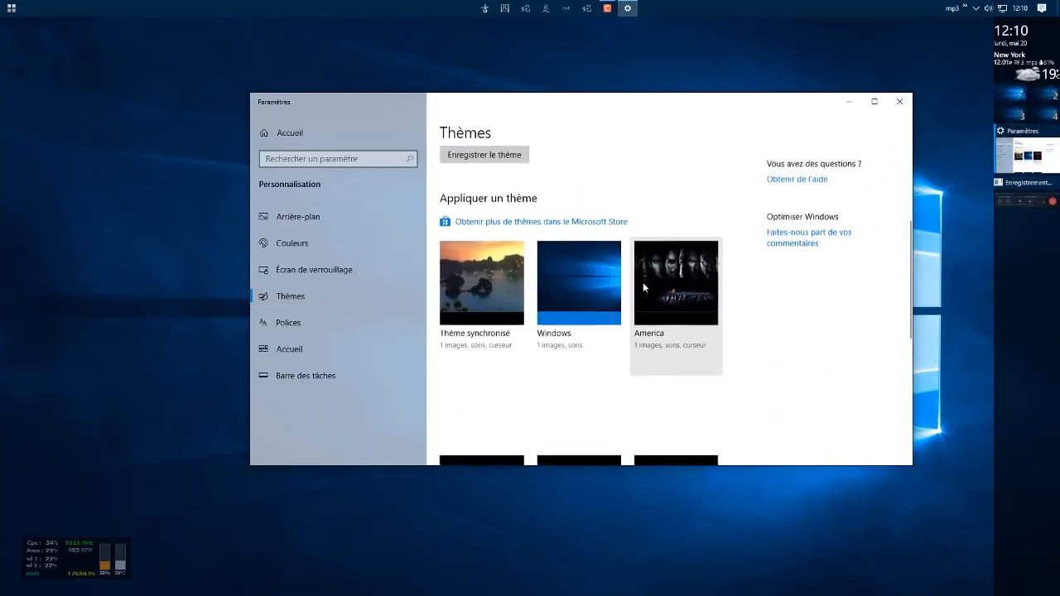
pyautogui.scroll(-1, 795, 305)
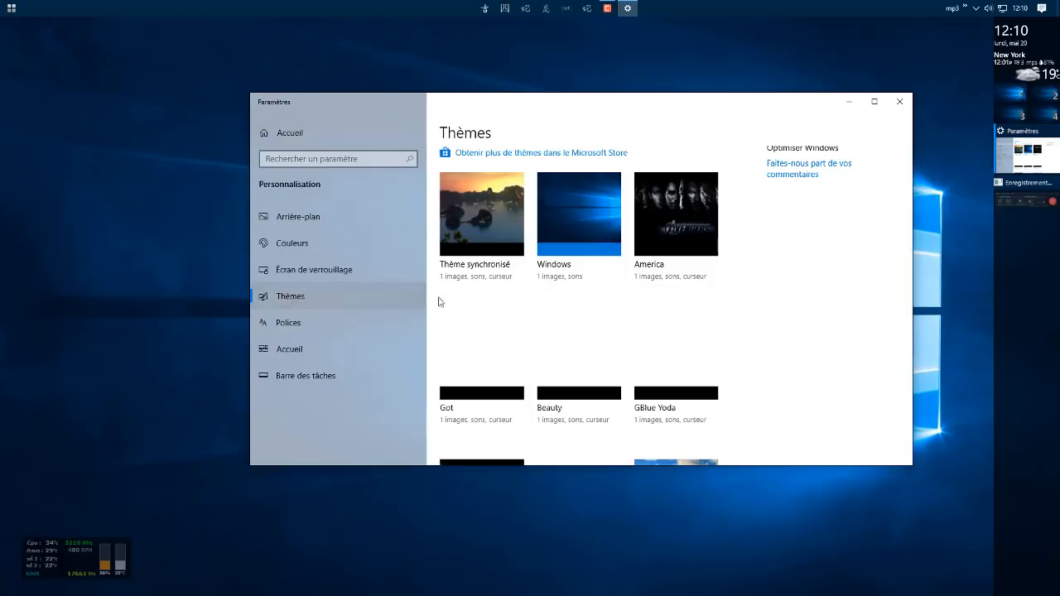
pyautogui.scroll(-5, 818, 307)
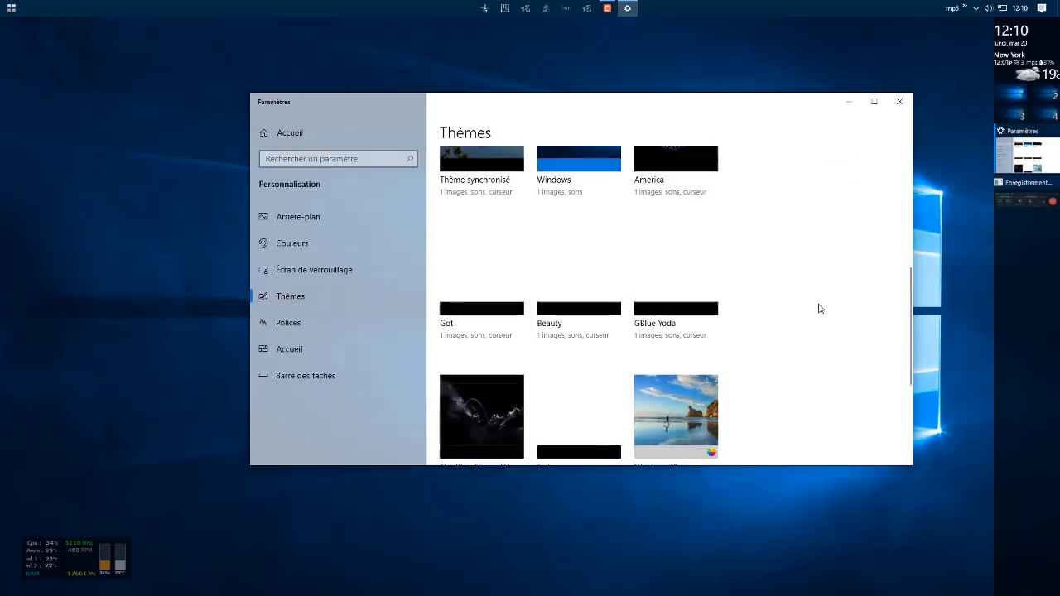
pyautogui.scroll(2, 820, 308)
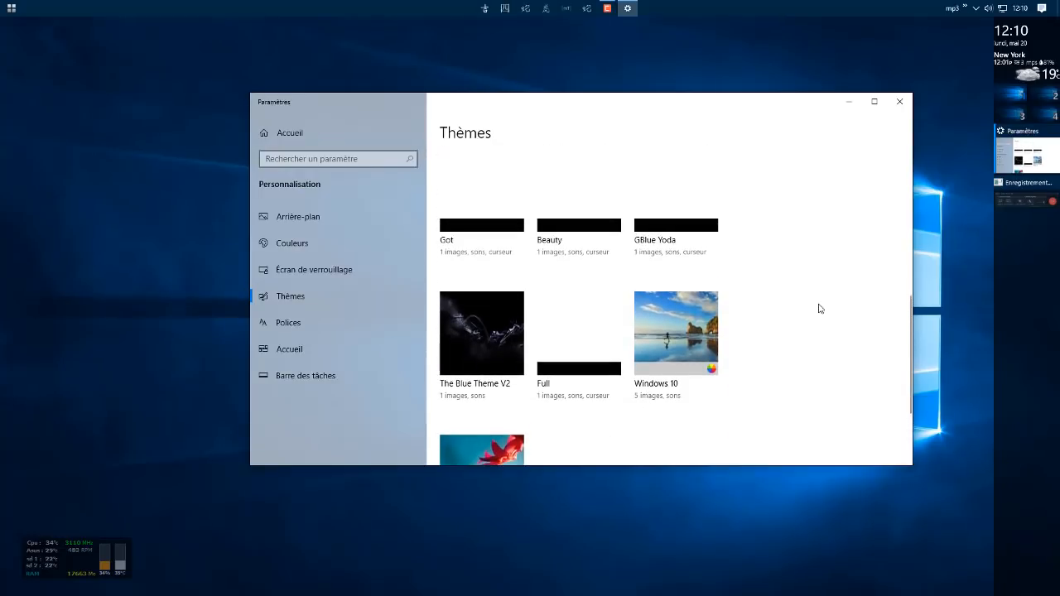
pyautogui.scroll(3, 820, 308)
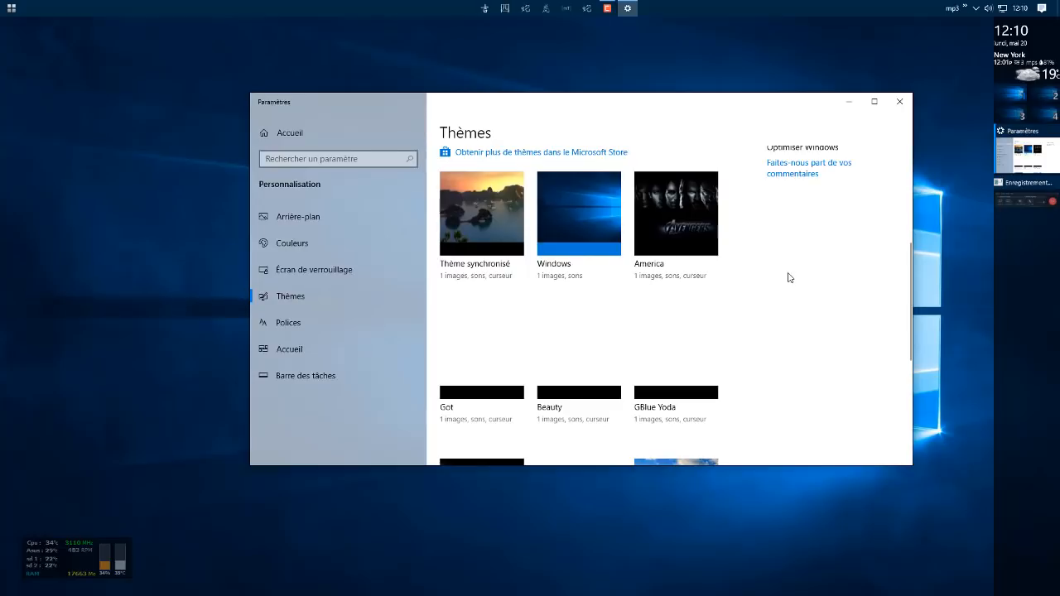
pyautogui.scroll(-2, 788, 277)
pyautogui.scroll(-1, 788, 277)
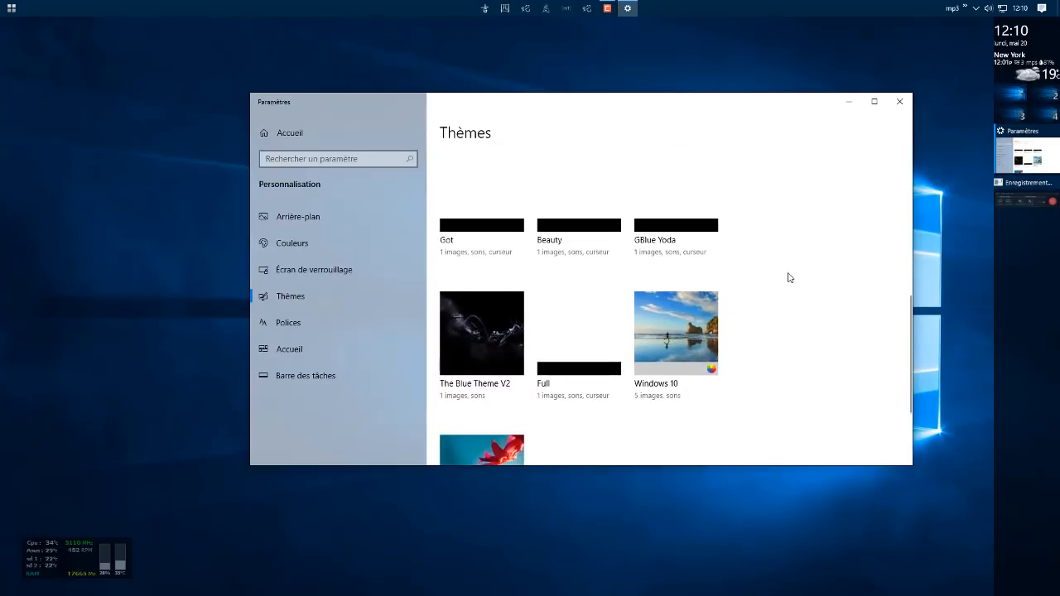
pyautogui.scroll(3, 789, 277)
pyautogui.scroll(-5, 789, 277)
pyautogui.scroll(1, 790, 278)
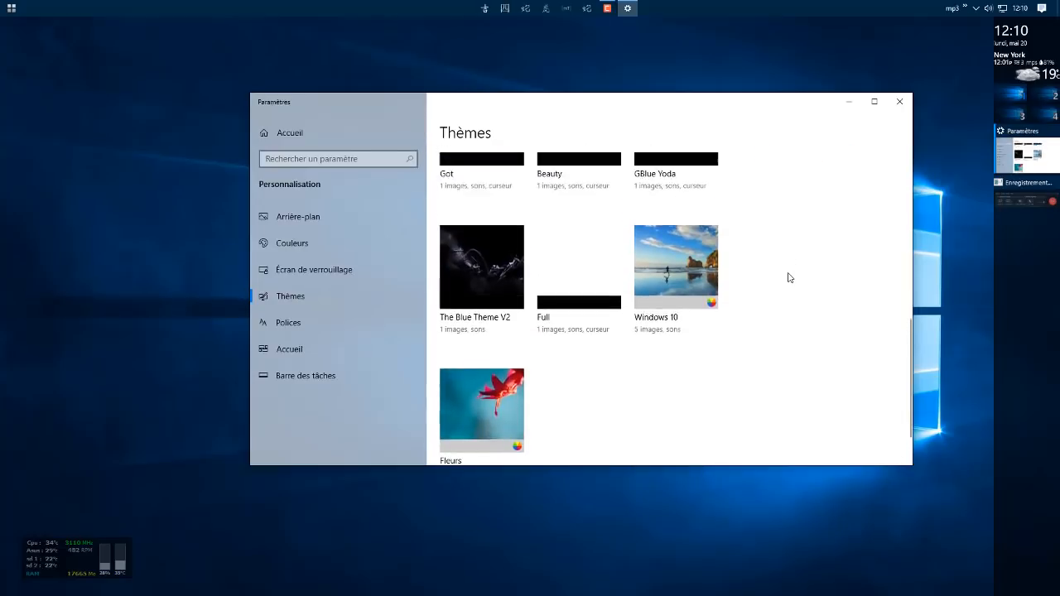
pyautogui.click(577, 295)
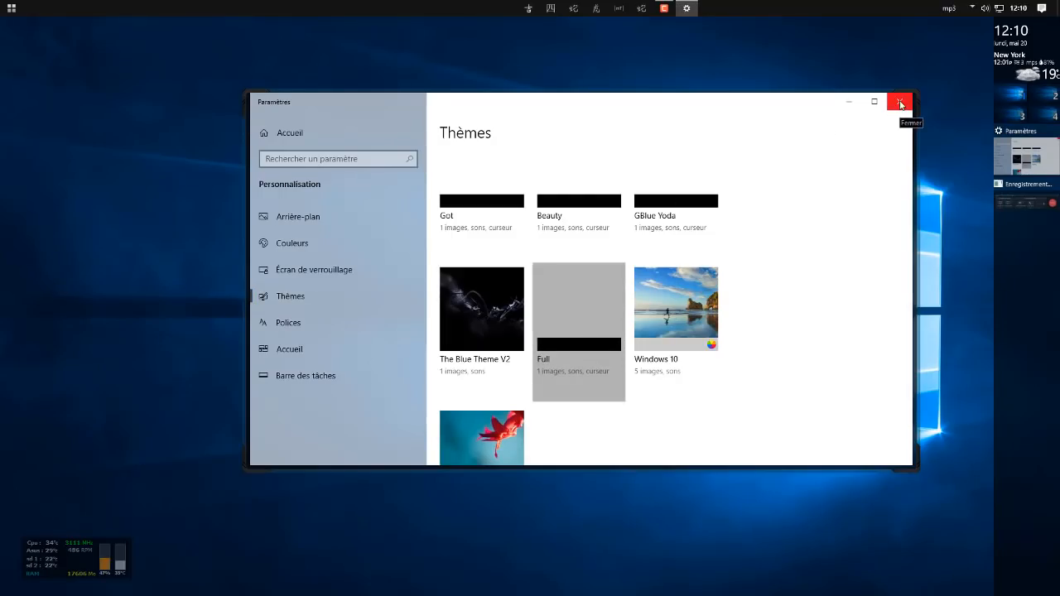
pyautogui.click(901, 104)
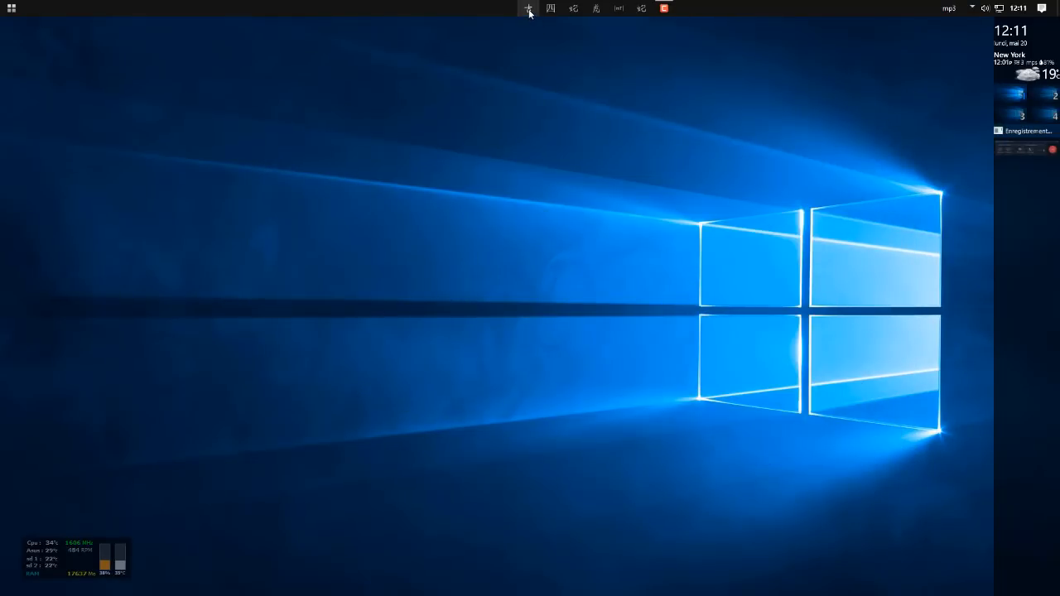
# Step: Open File Explorer on Ce PC and move the tab bar to the bottom edge of its window
pyautogui.click(529, 10)
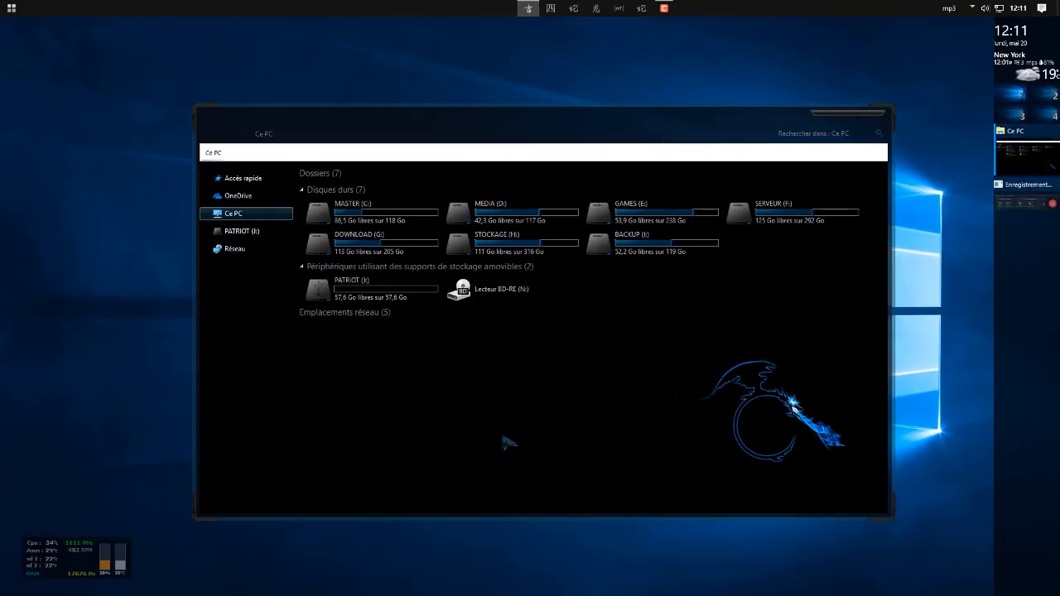
pyautogui.doubleClick(345, 154)
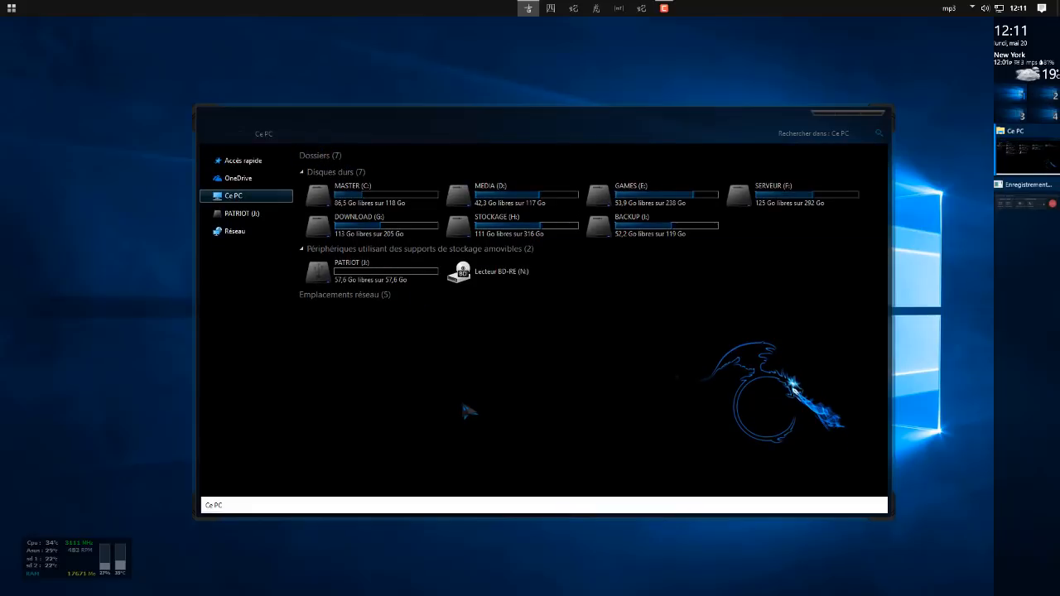
# Step: In the QTTabBar appearance options, enable the toolbar and tab bar background colours, and apply the changes
pyautogui.rightClick(393, 509)
pyautogui.click(429, 577)
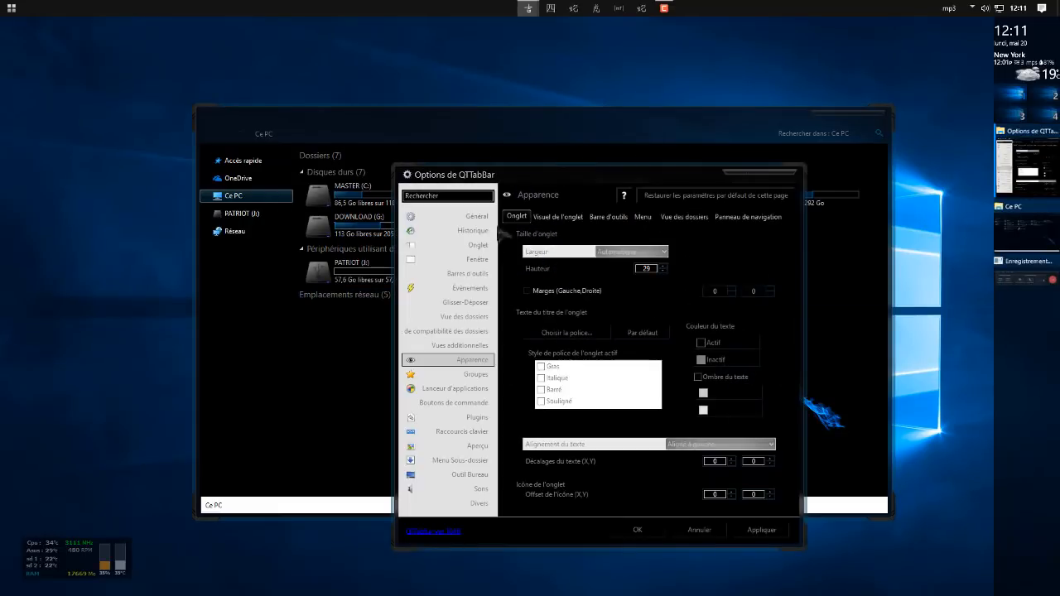
pyautogui.click(624, 219)
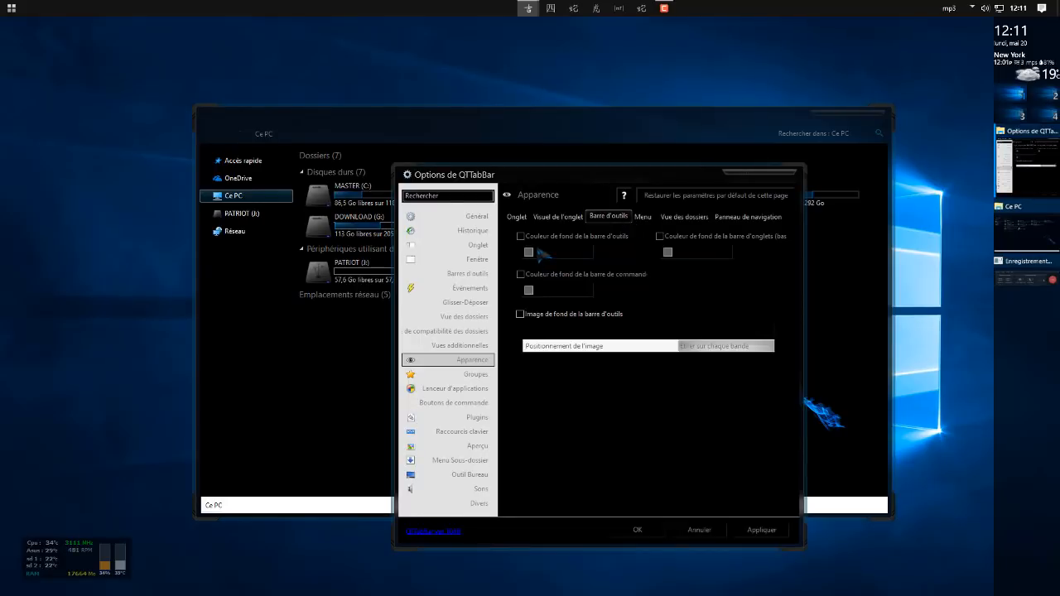
pyautogui.click(521, 237)
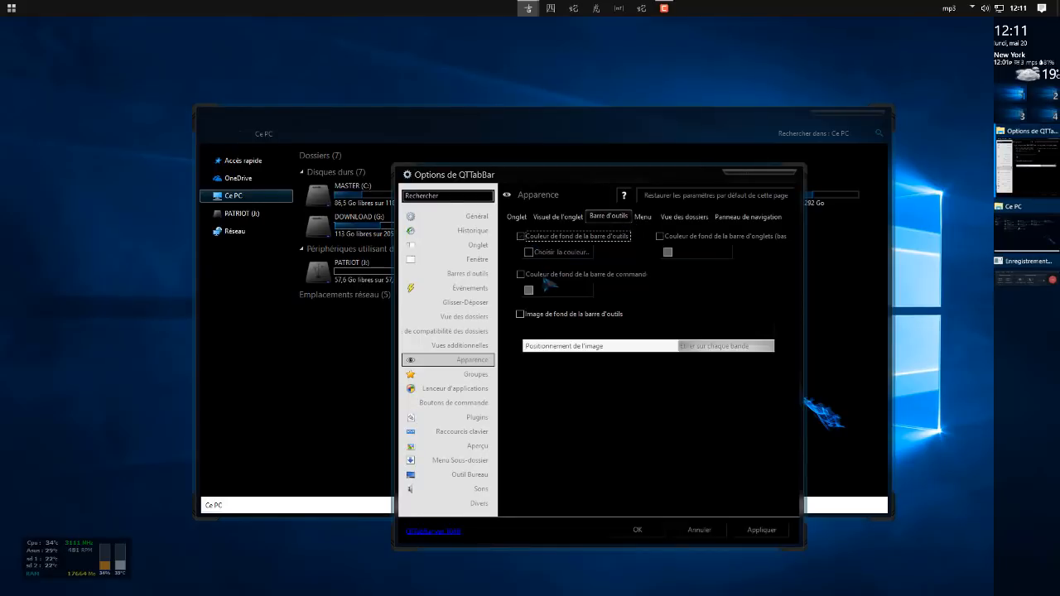
pyautogui.click(661, 237)
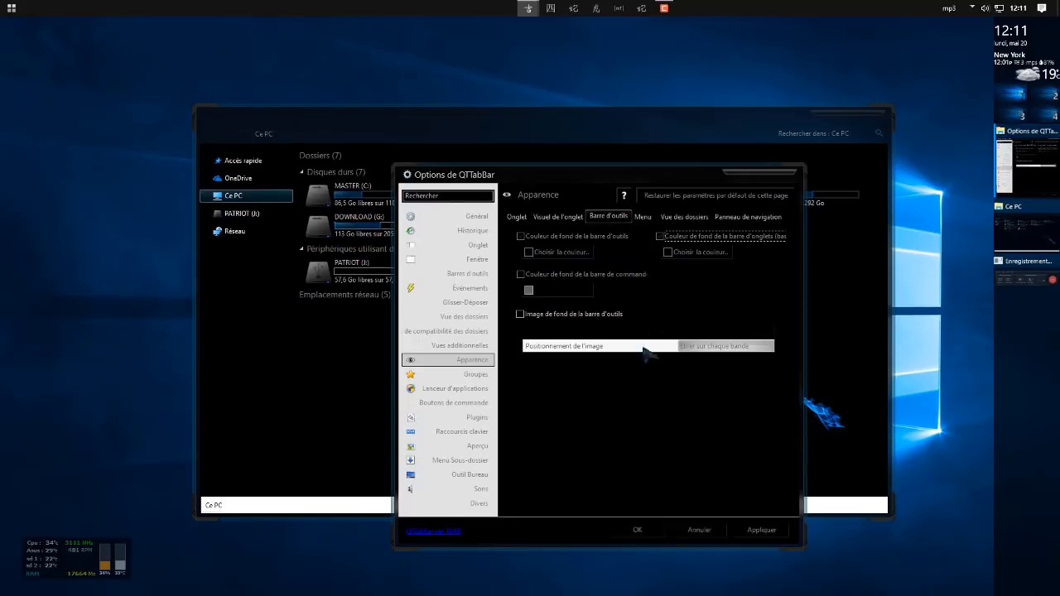
pyautogui.click(766, 534)
pyautogui.click(638, 530)
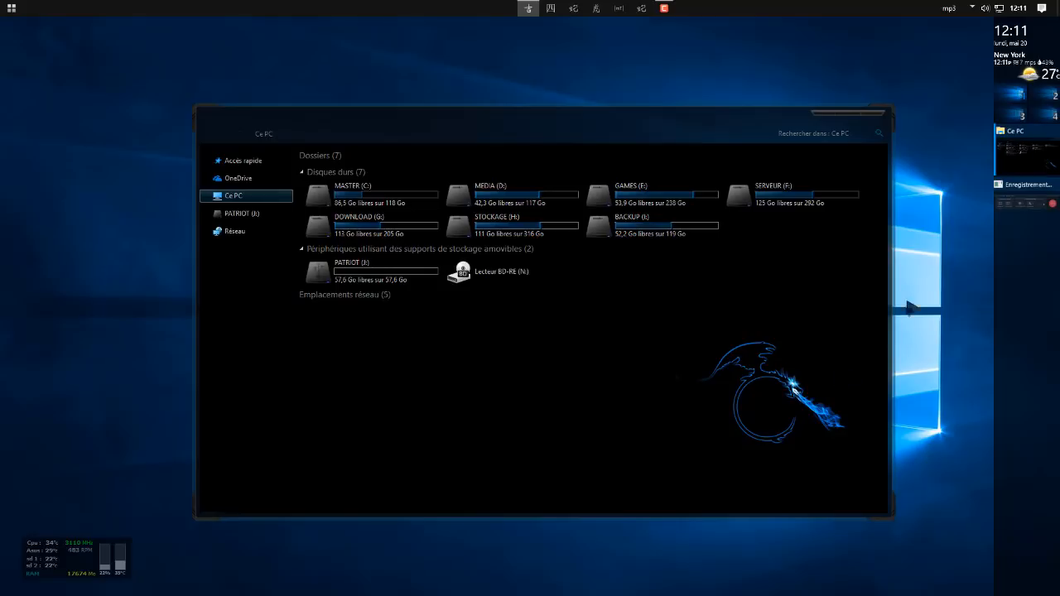
pyautogui.rightClick(934, 273)
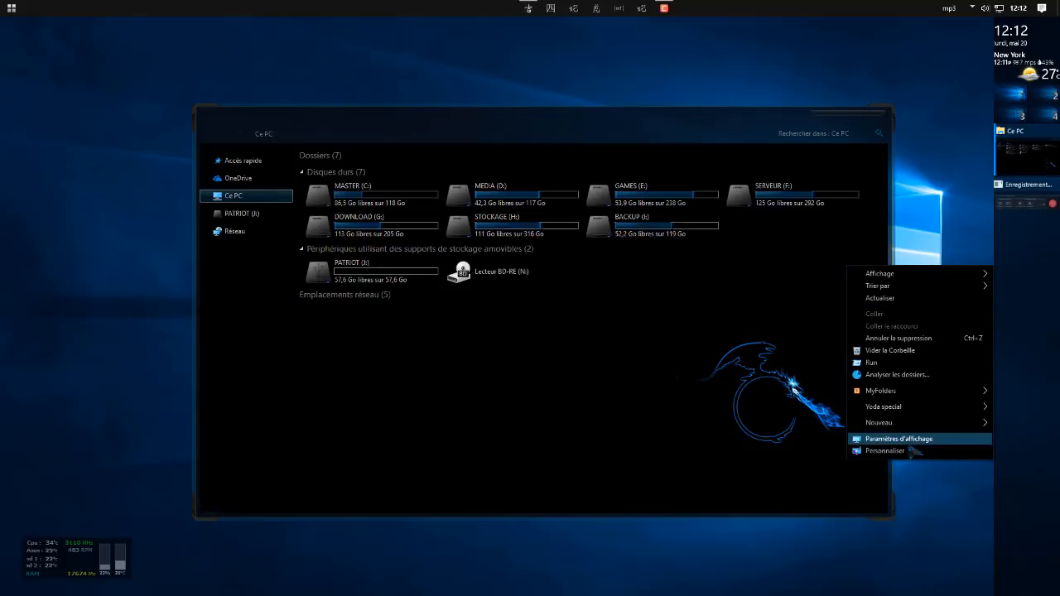
pyautogui.click(931, 178)
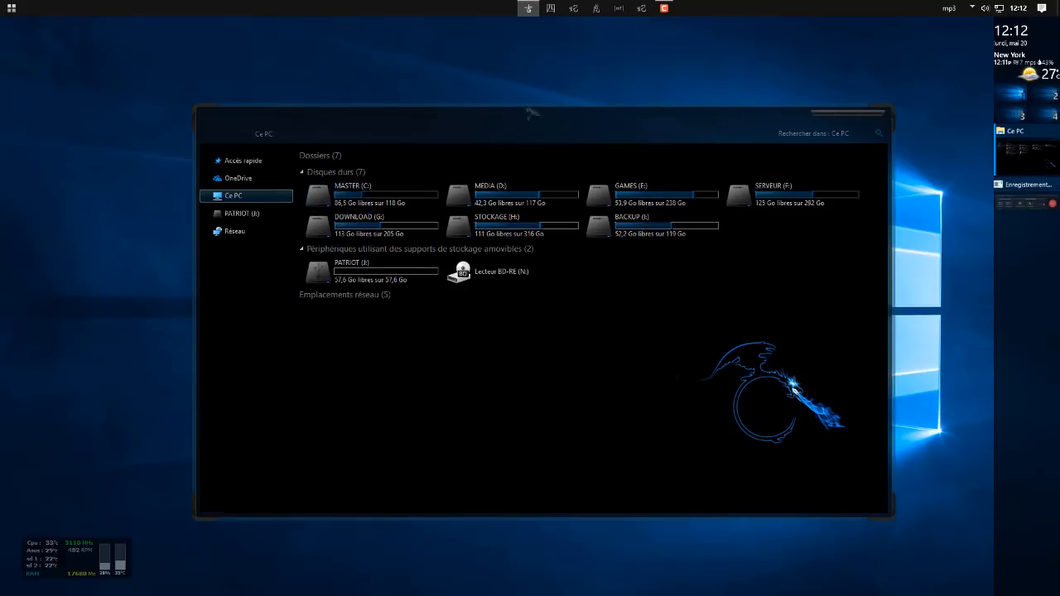
# Step: Switch to Chrome, search the web for aeroglass, and open the Aero Glass for Win8+ website
pyautogui.click(570, 8)
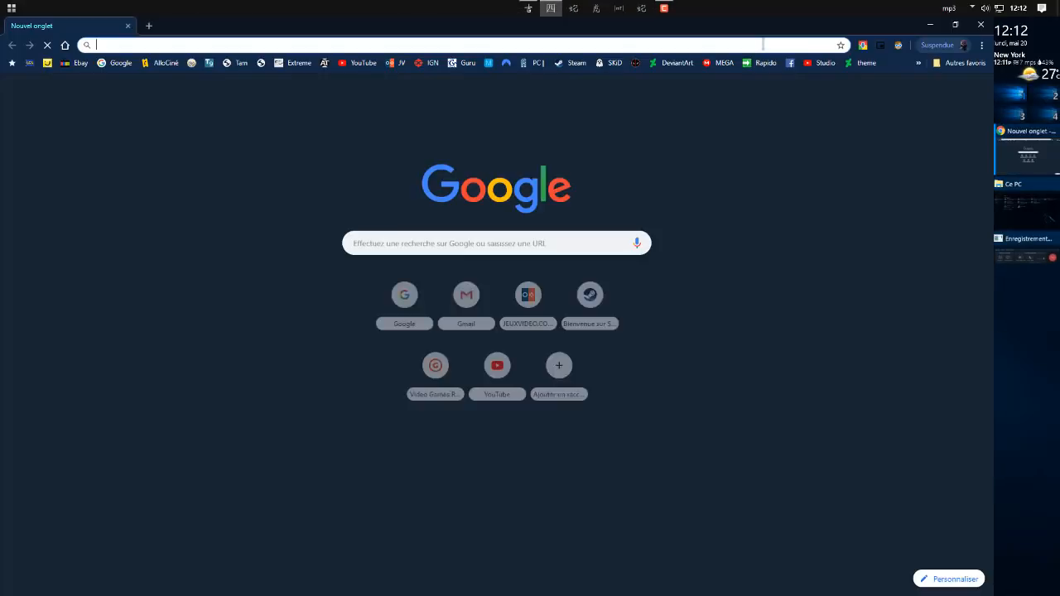
pyautogui.click(567, 238)
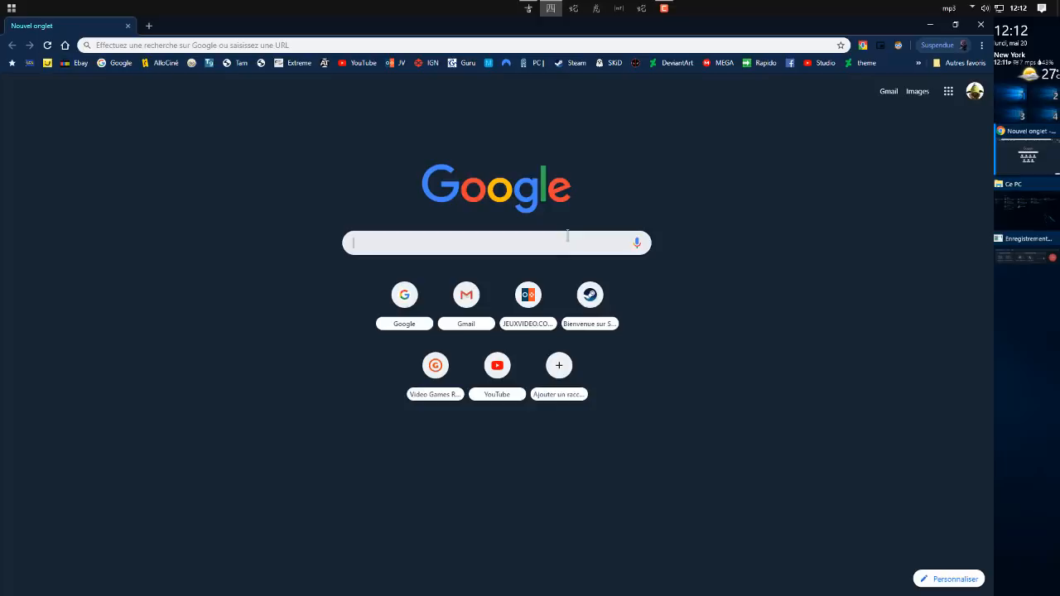
pyautogui.write('aer')
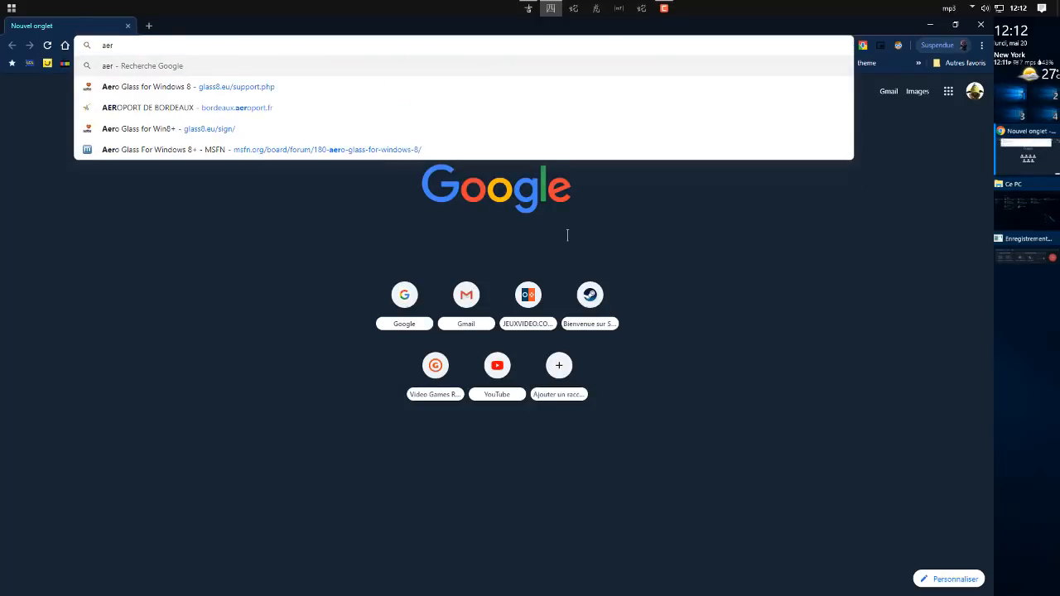
pyautogui.write('oglad')
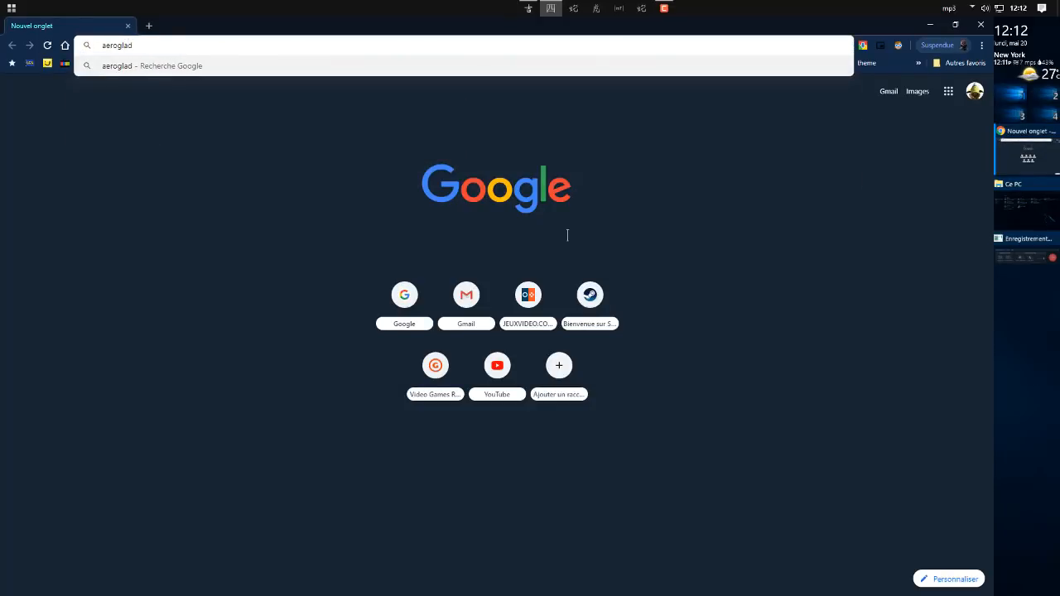
pyautogui.press('BackSpace')
pyautogui.write('ss')
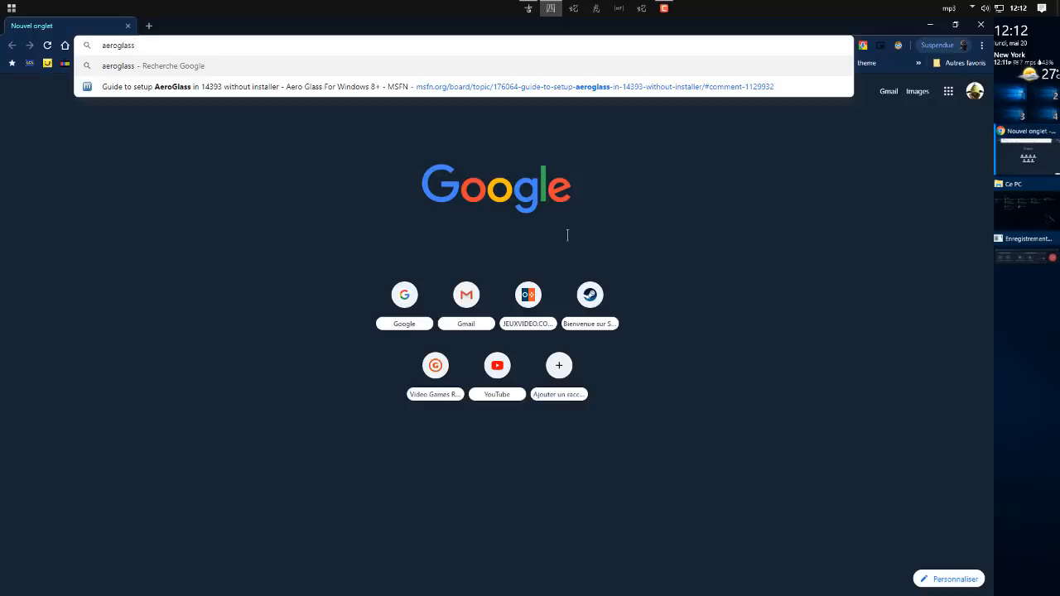
pyautogui.press('Return')
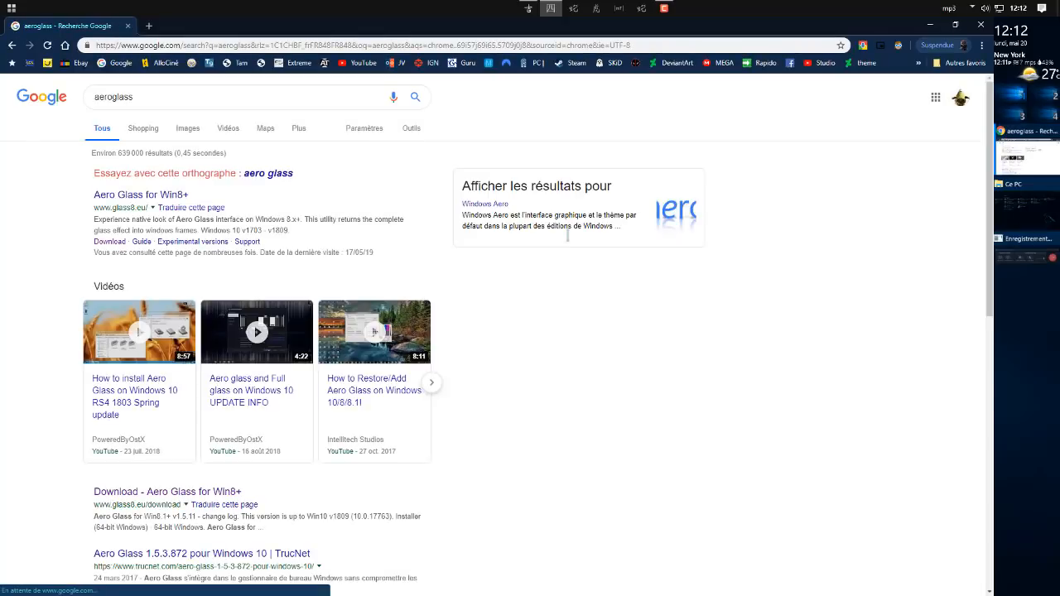
pyautogui.click(183, 199)
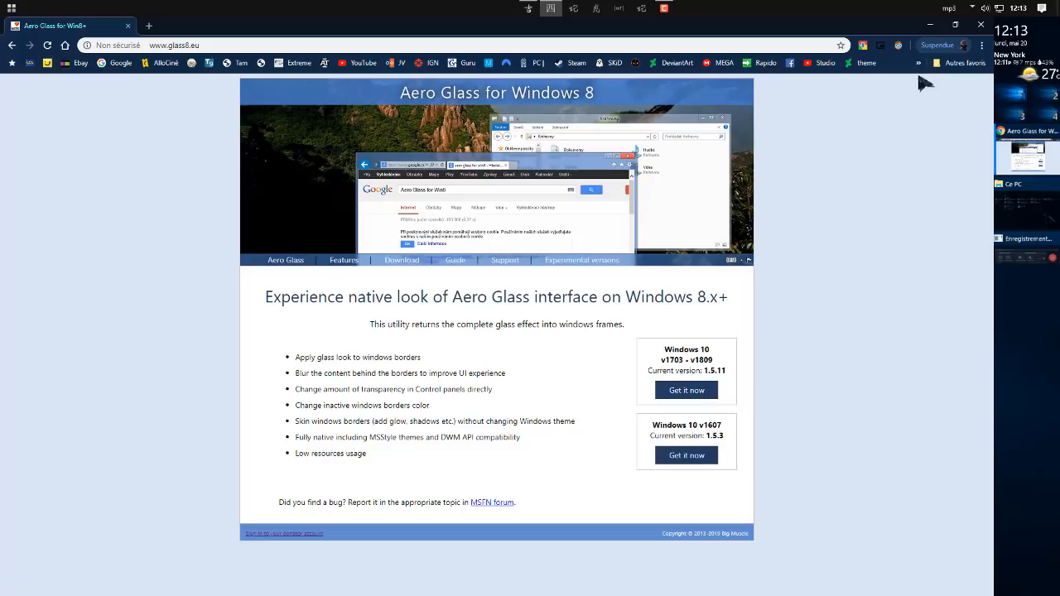
# Step: Minimize the browser, examine the AeroGlass folder on the MASTER (C:) drive including its donation.key file, and close File Explorer
pyautogui.click(930, 24)
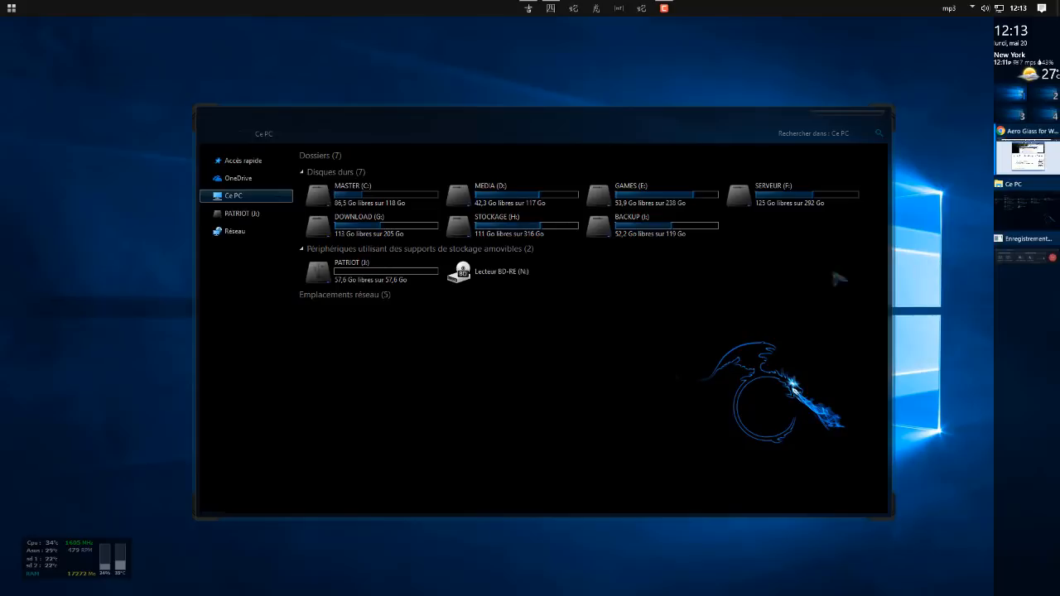
pyautogui.doubleClick(406, 197)
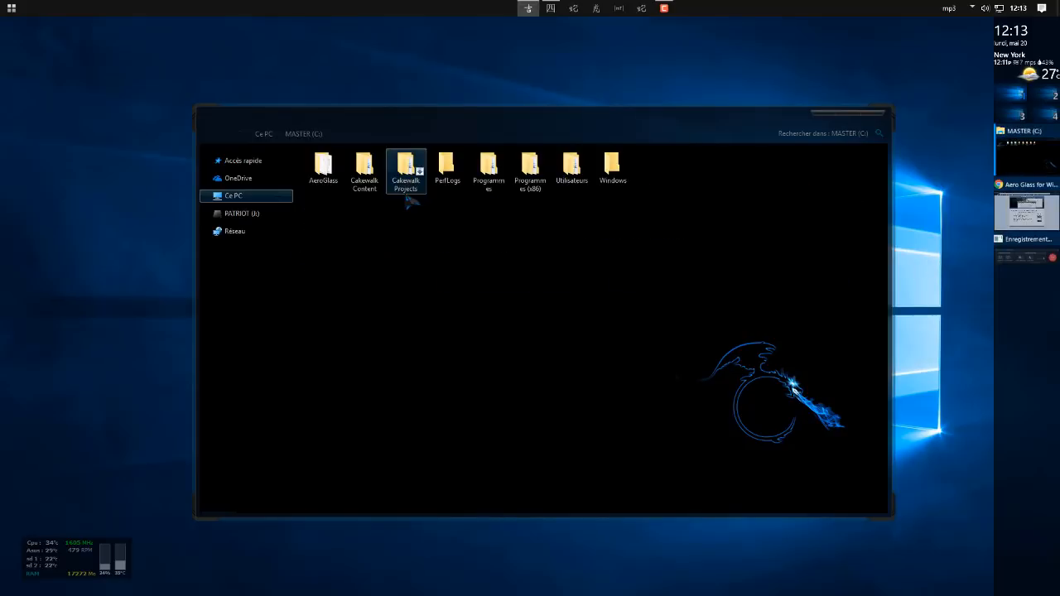
pyautogui.doubleClick(323, 170)
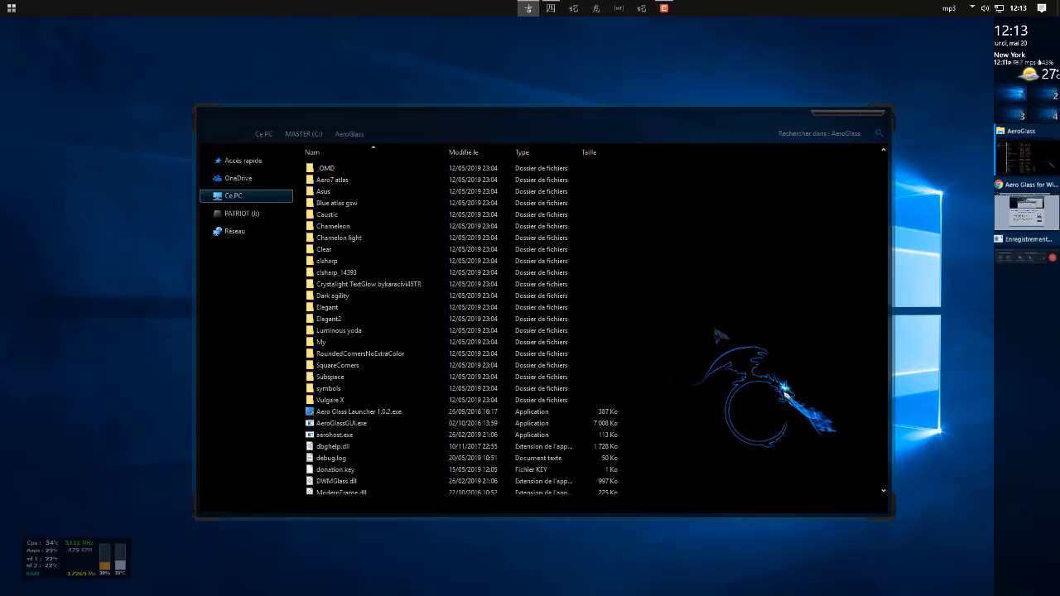
pyautogui.scroll(-2, 722, 336)
pyautogui.click(354, 421)
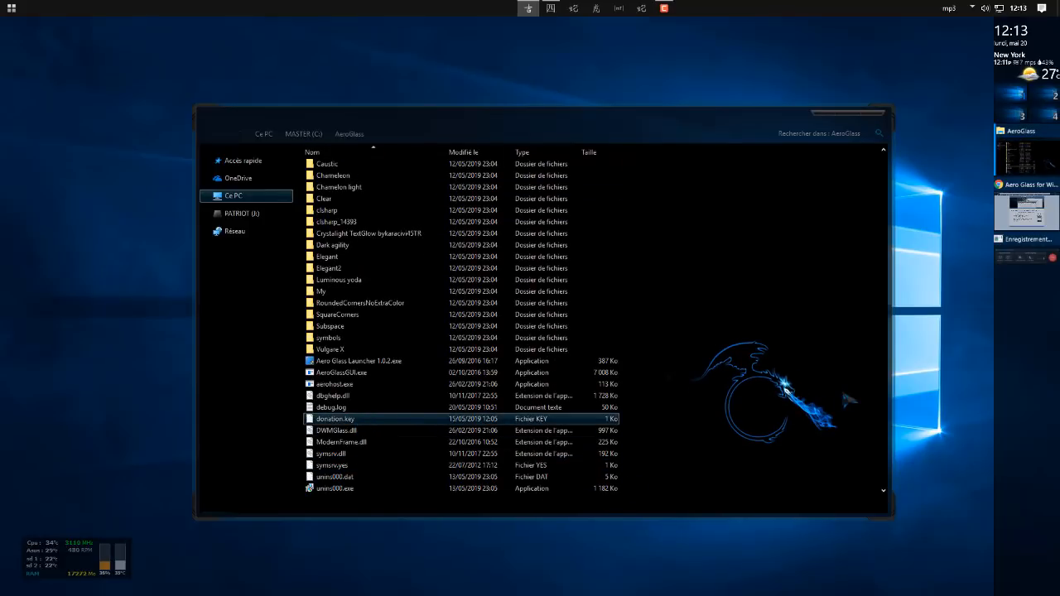
pyautogui.scroll(2, 843, 398)
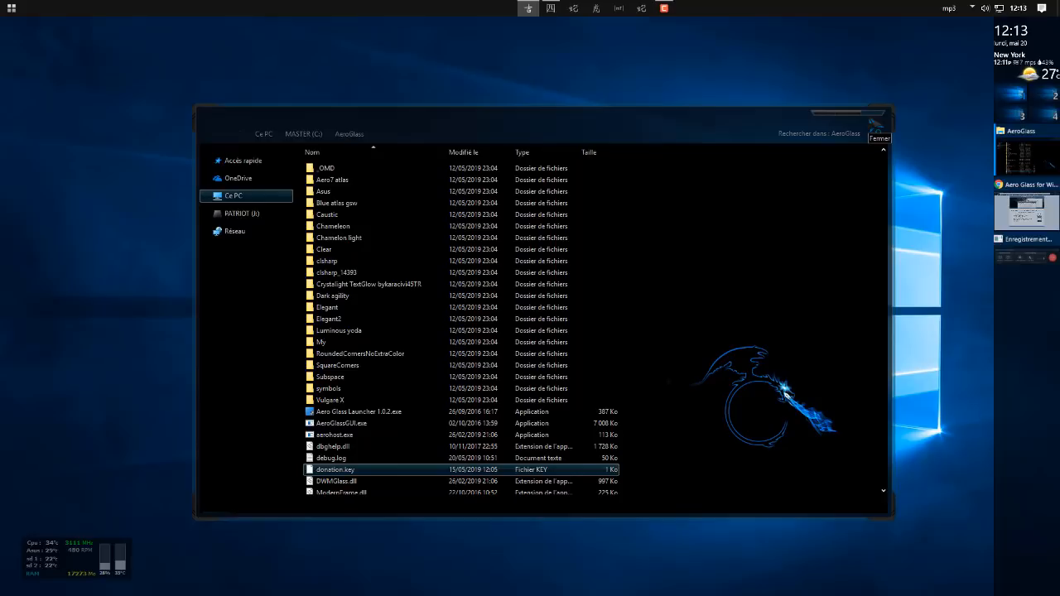
pyautogui.click(874, 124)
# Step: From the Aero Glass site's download page in Chrome, download the v1.5.11 installer for 64-bit Windows and close the browser
pyautogui.click(551, 8)
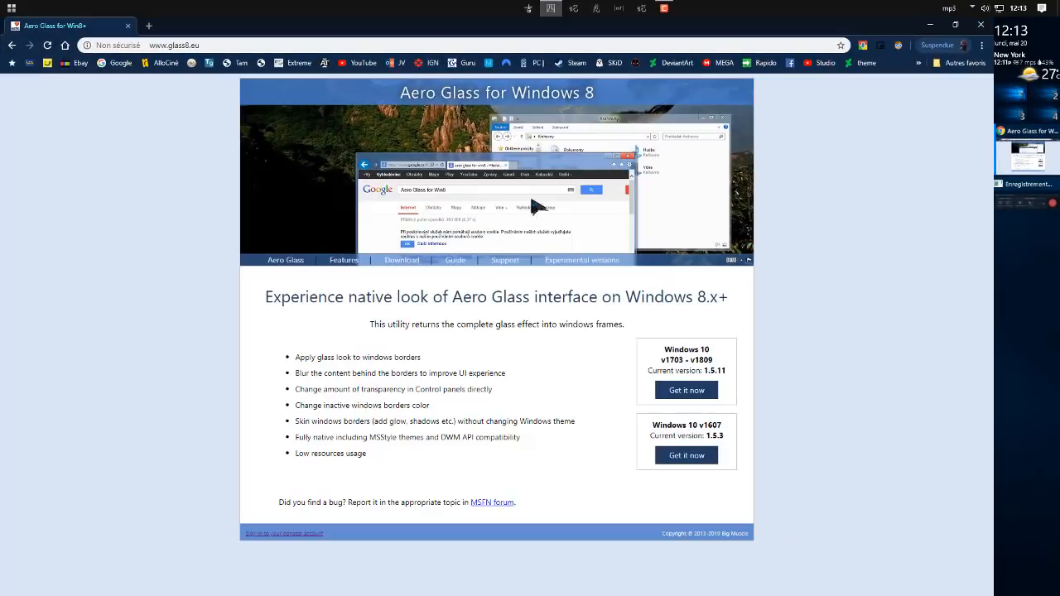
pyautogui.click(404, 262)
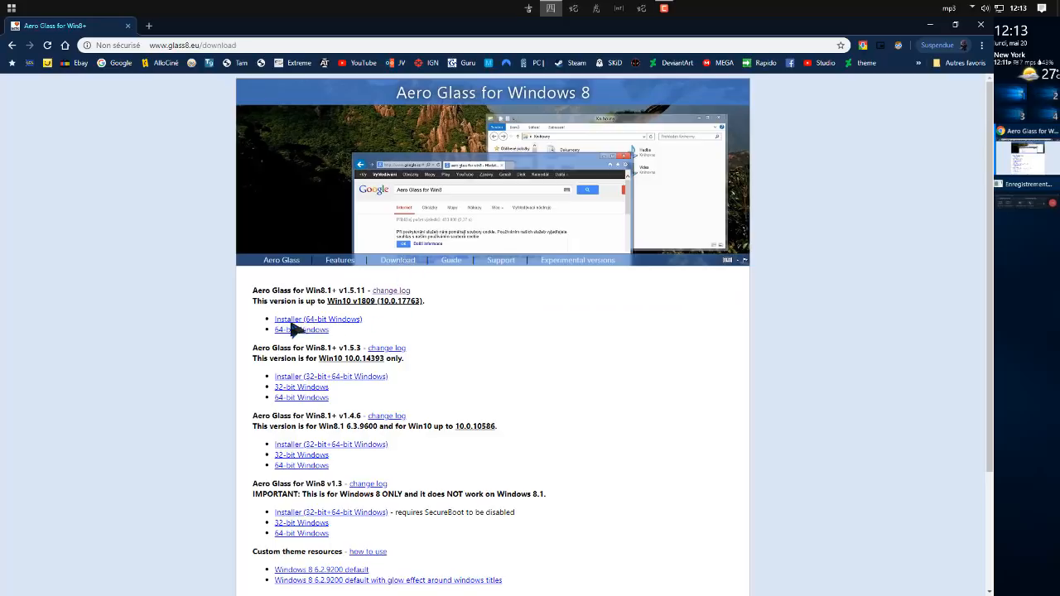
pyautogui.click(316, 319)
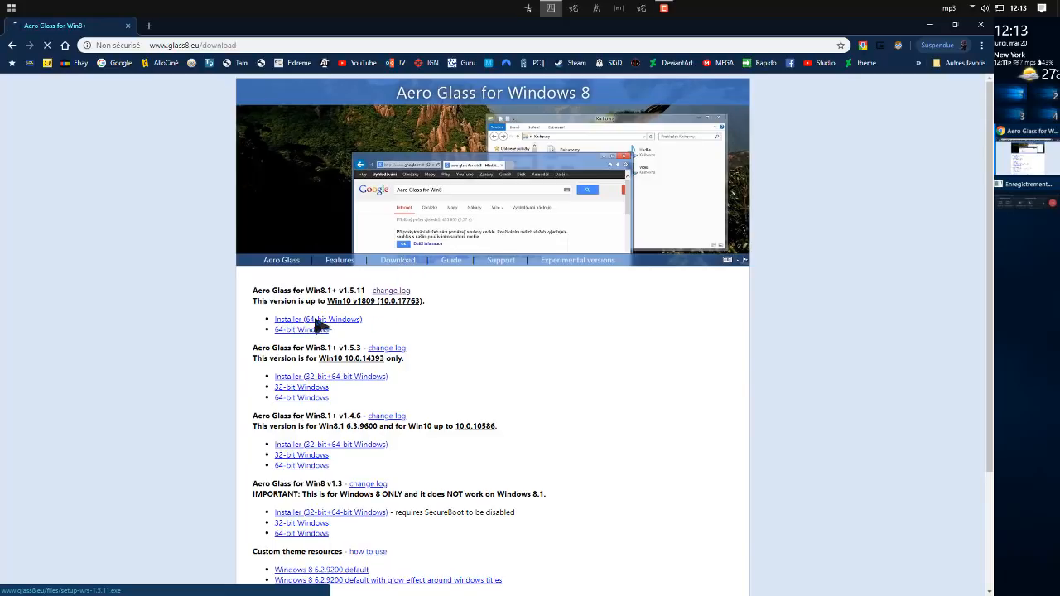
pyautogui.click(73, 589)
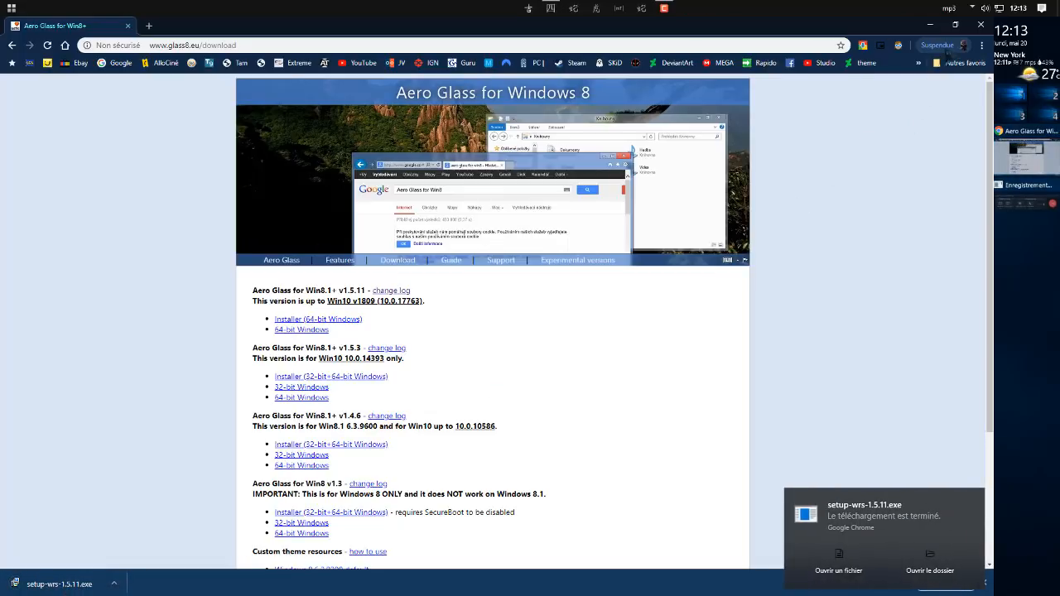
pyautogui.click(980, 24)
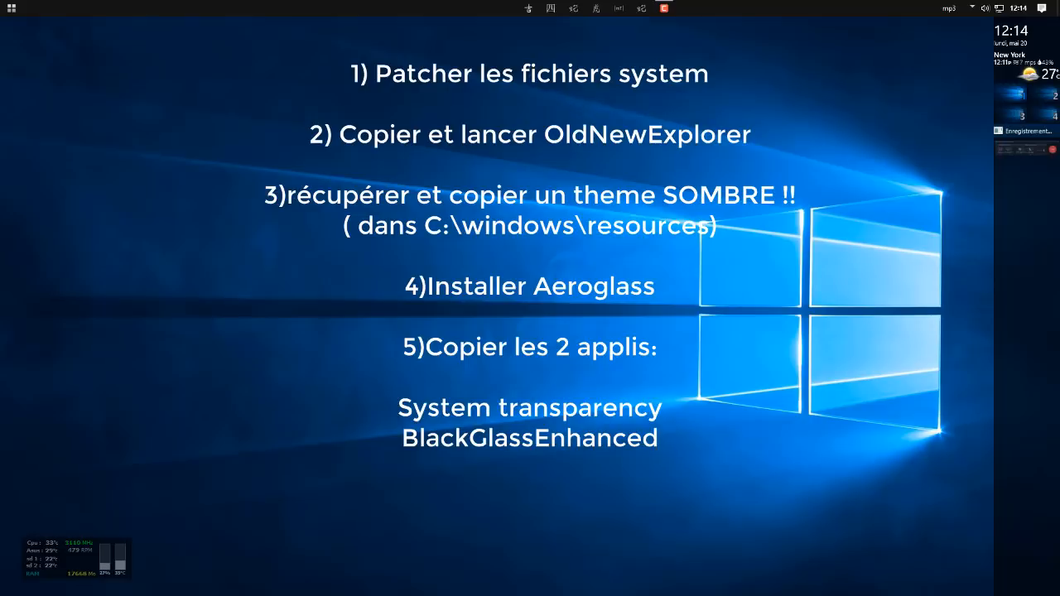
# Step: Open File Explorer on Programmes (x86) of the MASTER (C:) drive and locate the Black Glass Enhanced v0.5 and System Transparency folders
pyautogui.click(528, 8)
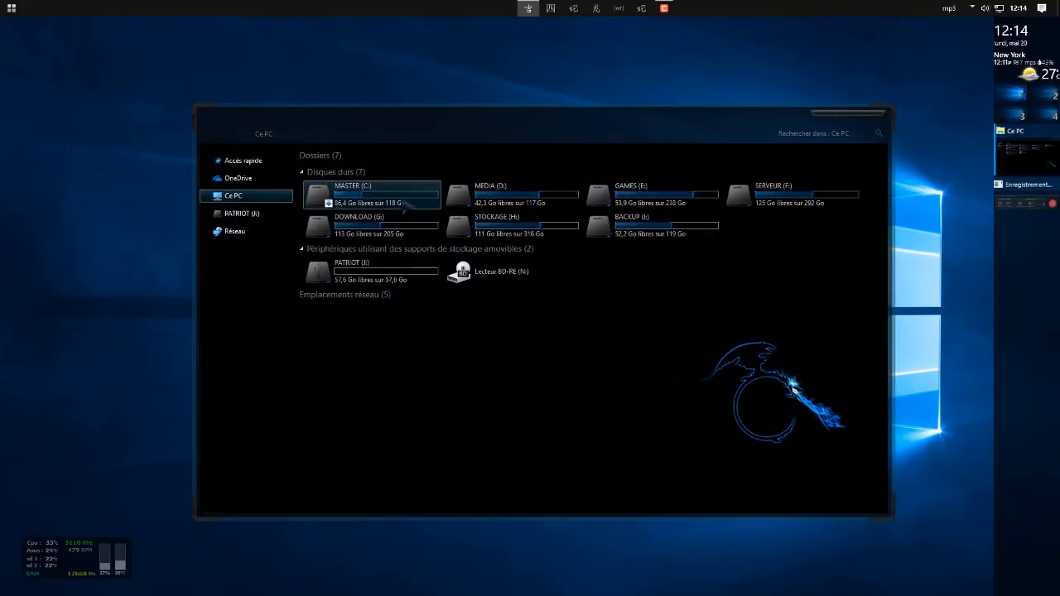
pyautogui.doubleClick(404, 204)
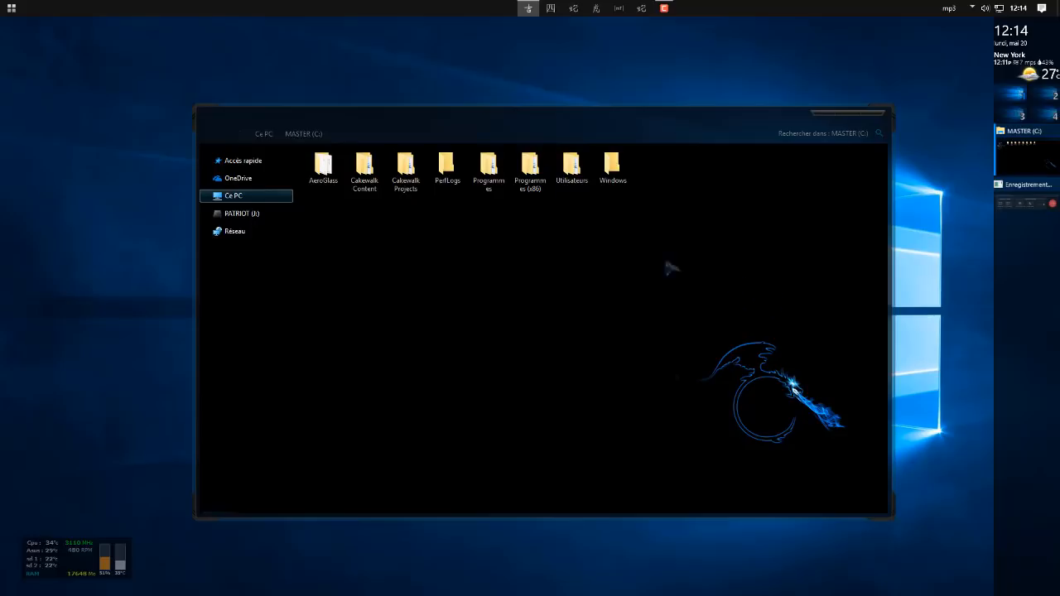
pyautogui.doubleClick(532, 166)
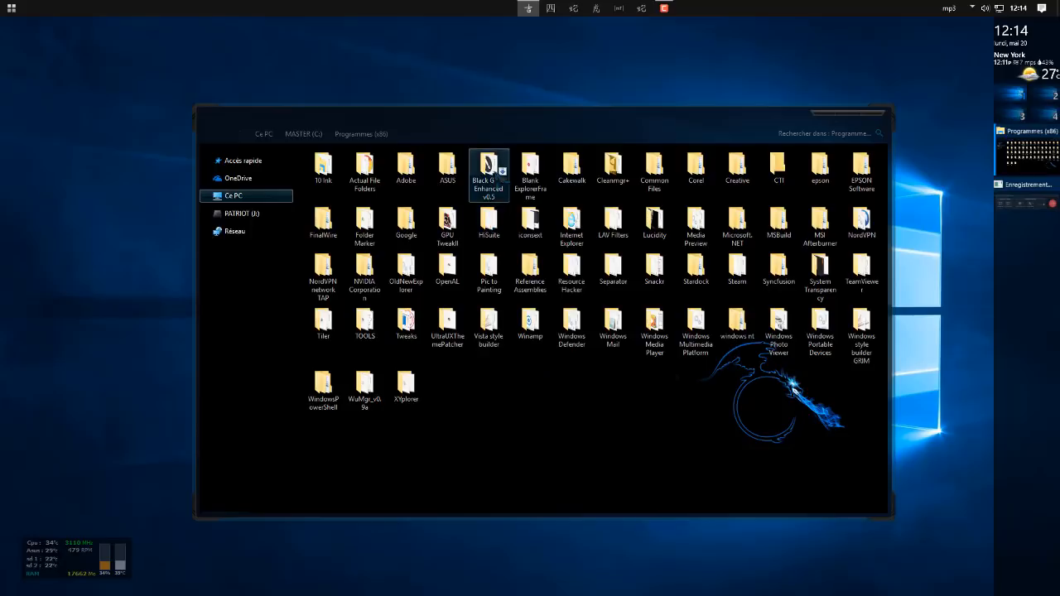
pyautogui.click(500, 174)
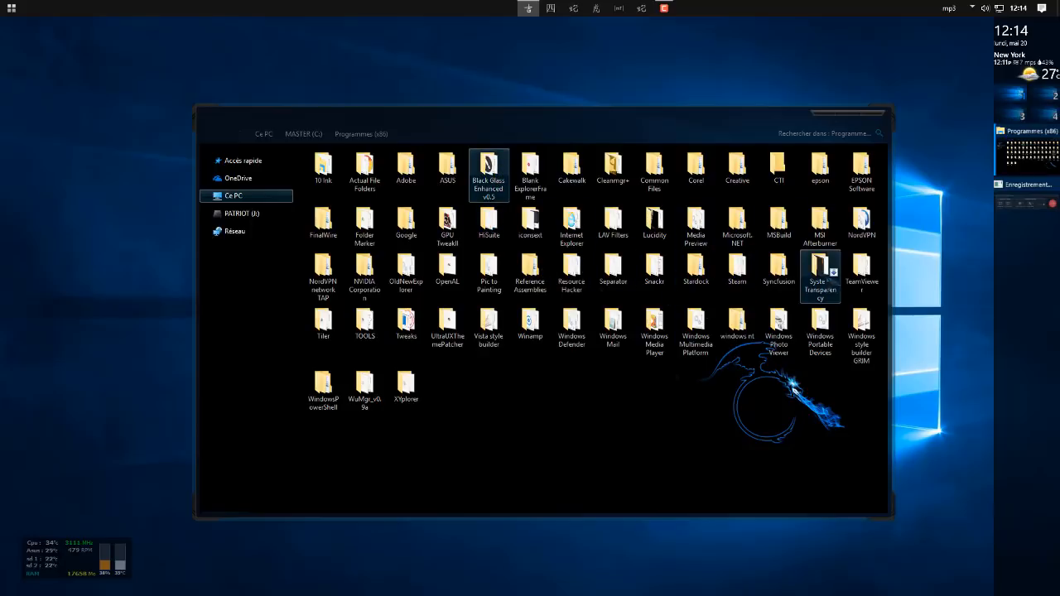
pyautogui.click(727, 457)
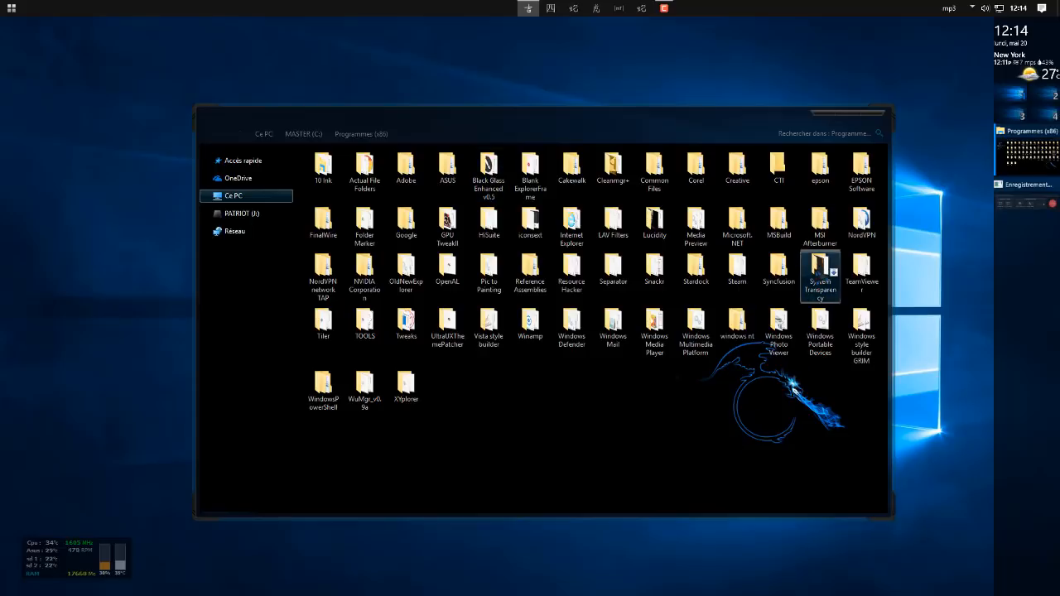
# Step: Check the System Transparency folder for System Transparency.exe and return to Programmes (x86)
pyautogui.doubleClick(828, 272)
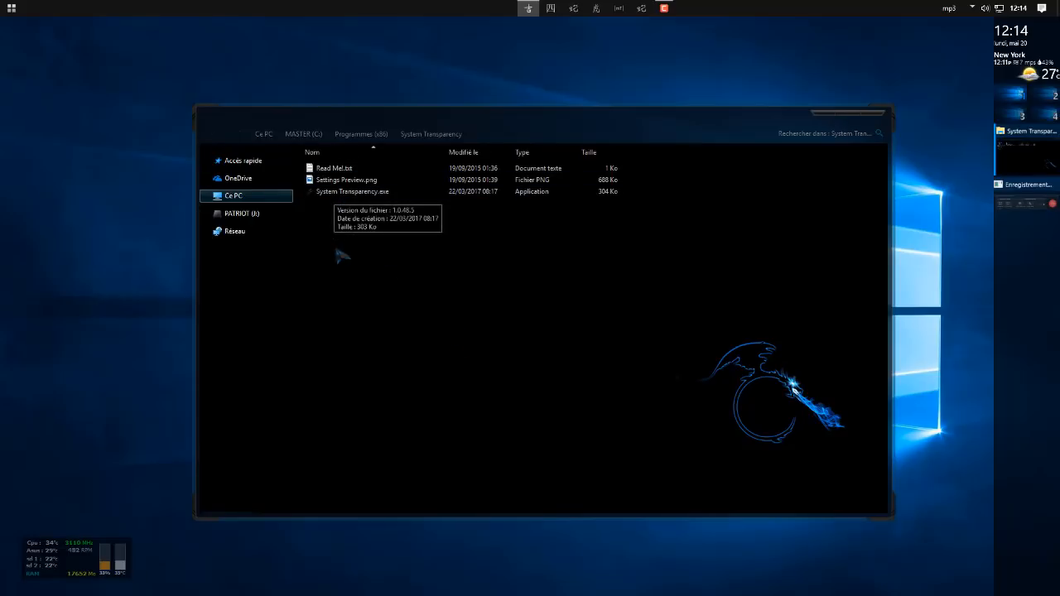
pyautogui.click(391, 196)
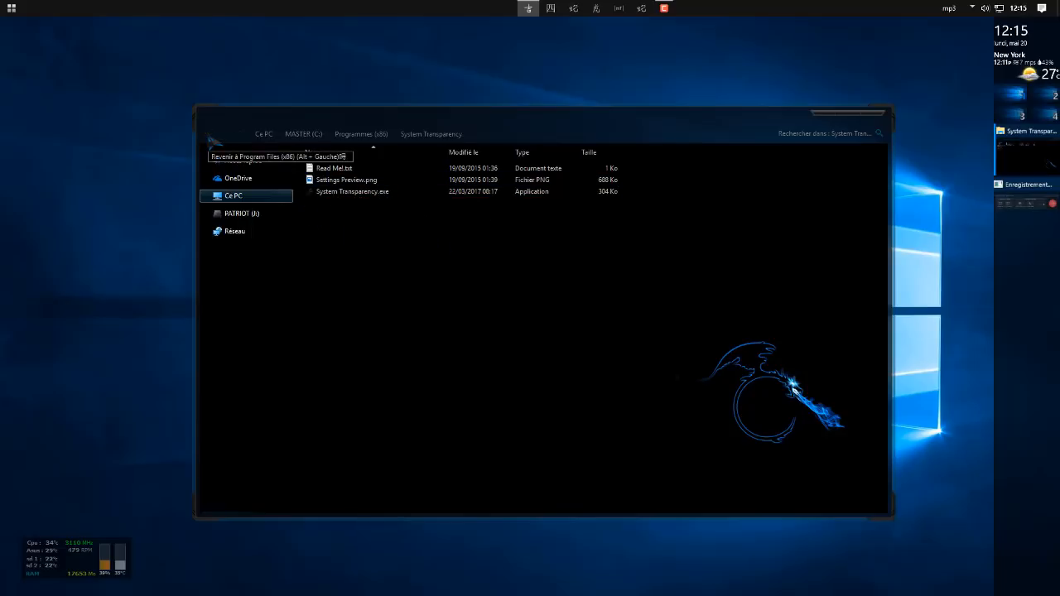
pyautogui.click(212, 137)
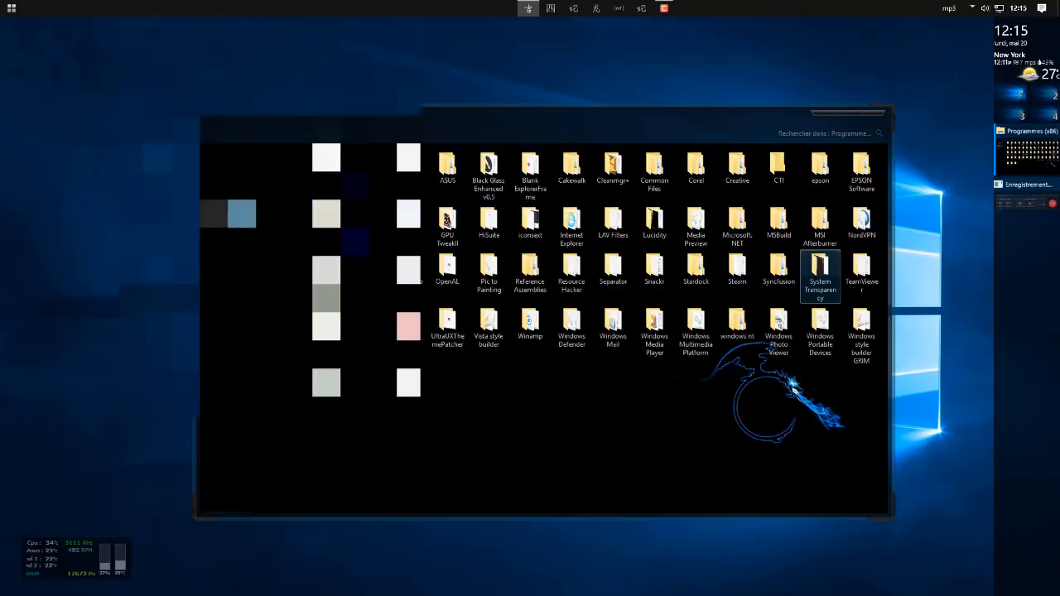
# Step: Open the Documents folder from Accès rapide and examine the systemtransparency.ini settings file
pyautogui.click(242, 161)
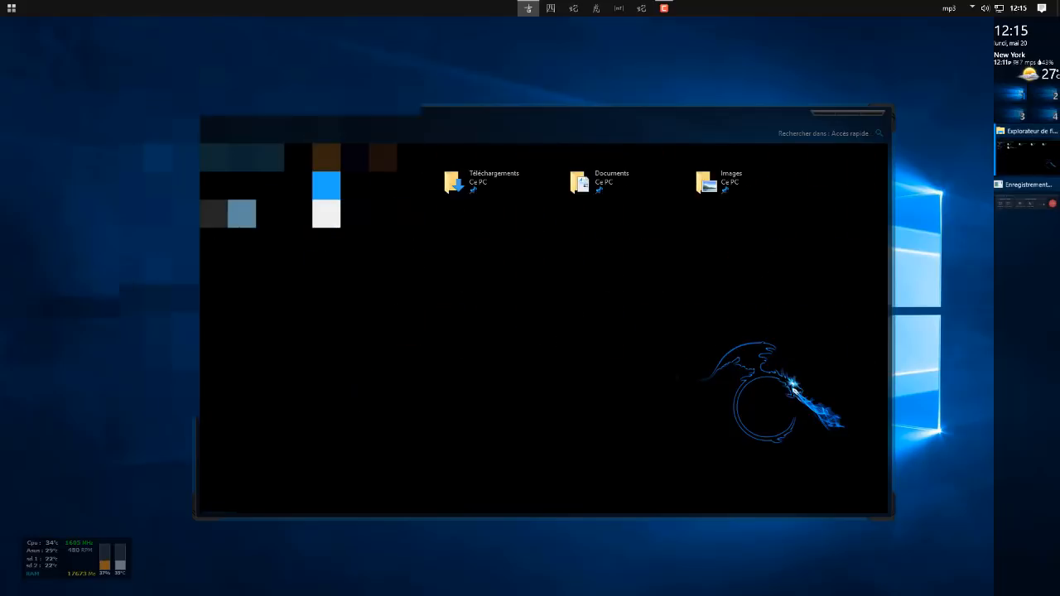
pyautogui.doubleClick(630, 190)
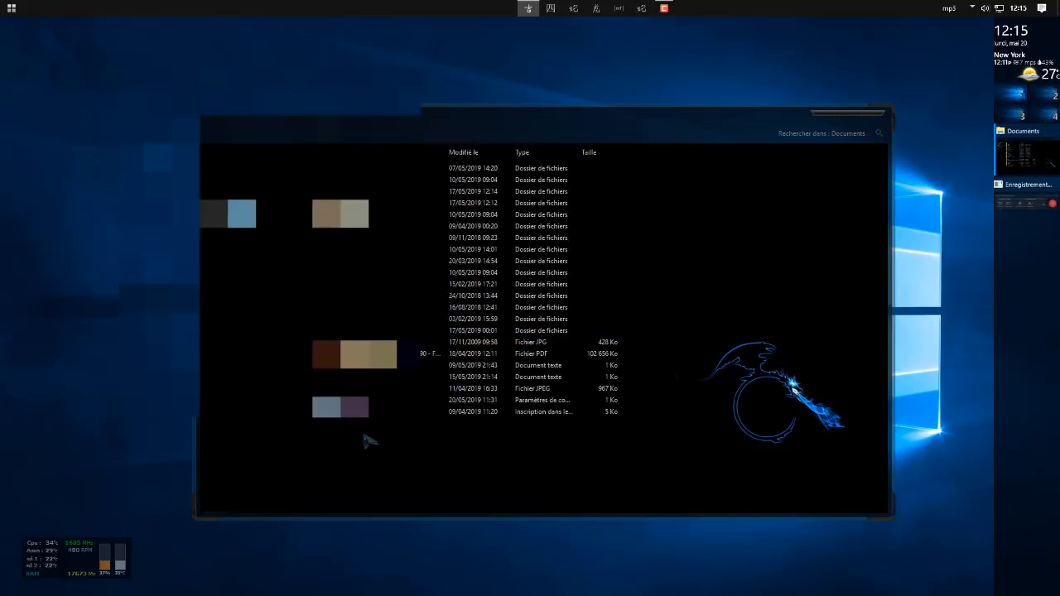
pyautogui.moveTo(362, 400)
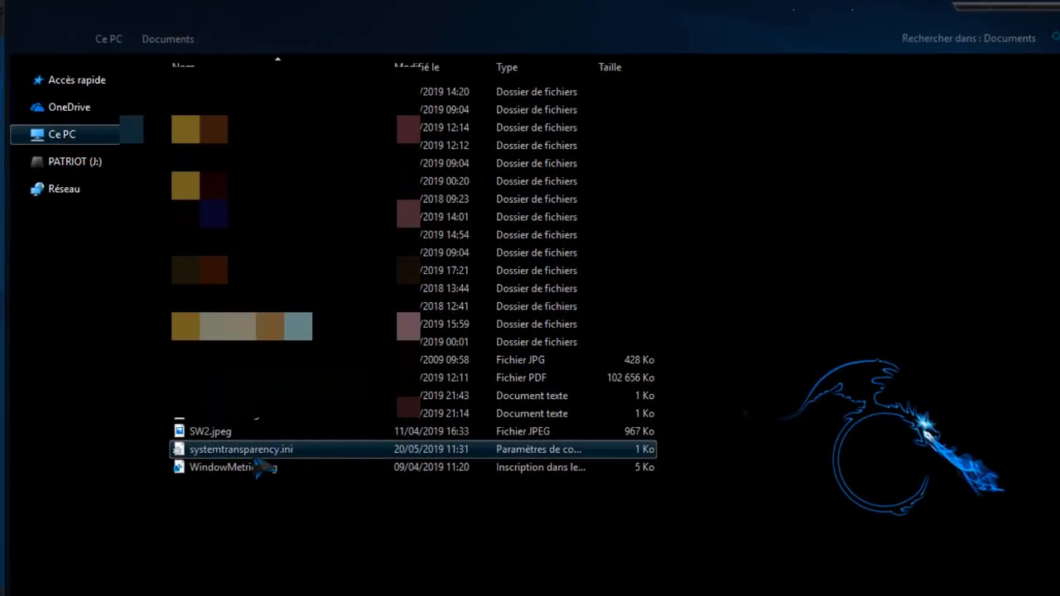
pyautogui.moveTo(258, 452)
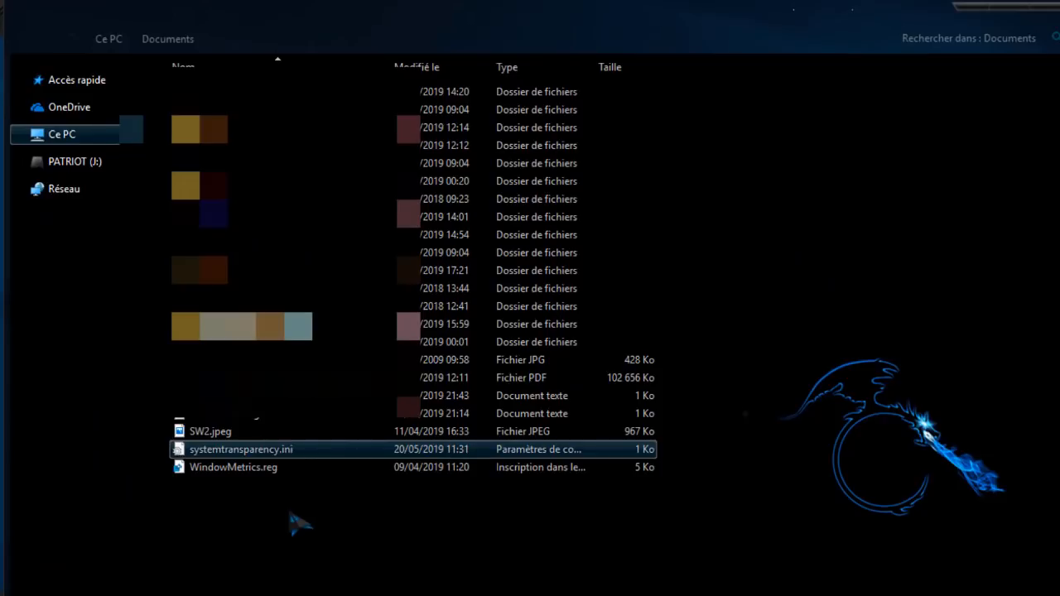
pyautogui.keyDown('shift'); pyautogui.click(325, 467); pyautogui.keyUp('shift')
pyautogui.keyDown('ctrl'); pyautogui.click(326, 467); pyautogui.keyUp('ctrl')
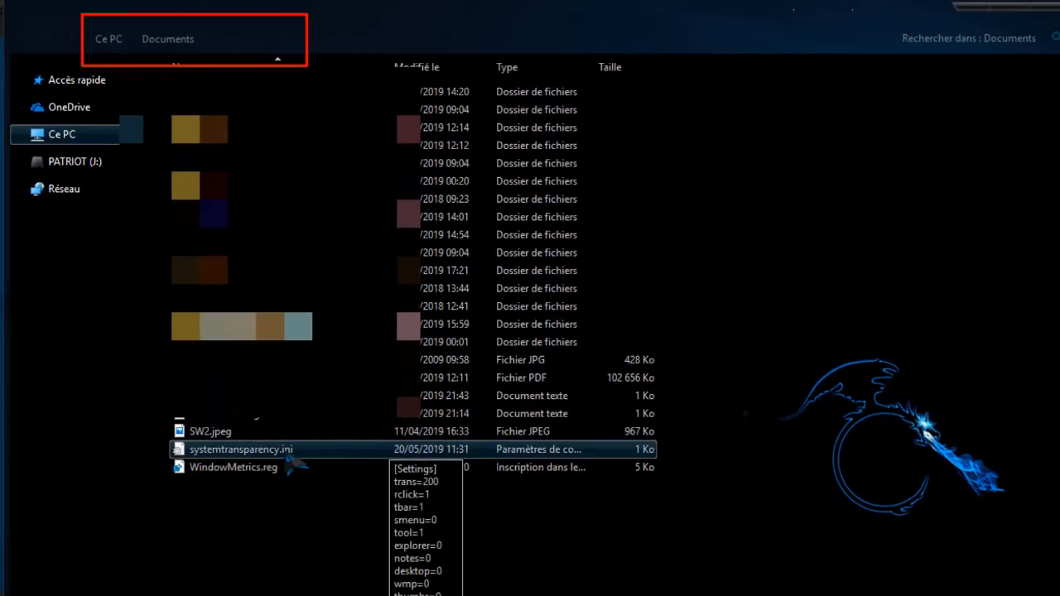
# Step: Return to Ce PC and open the Black Glass Enhanced v0.5 folder in Programmes (x86) on the MASTER (C:) drive
pyautogui.click(60, 75)
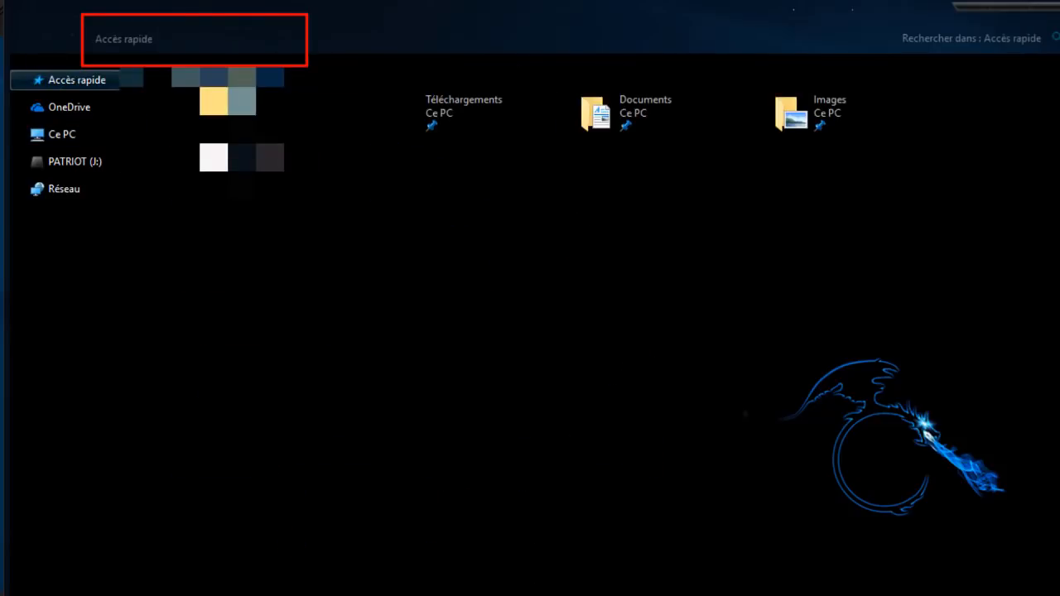
pyautogui.click(62, 134)
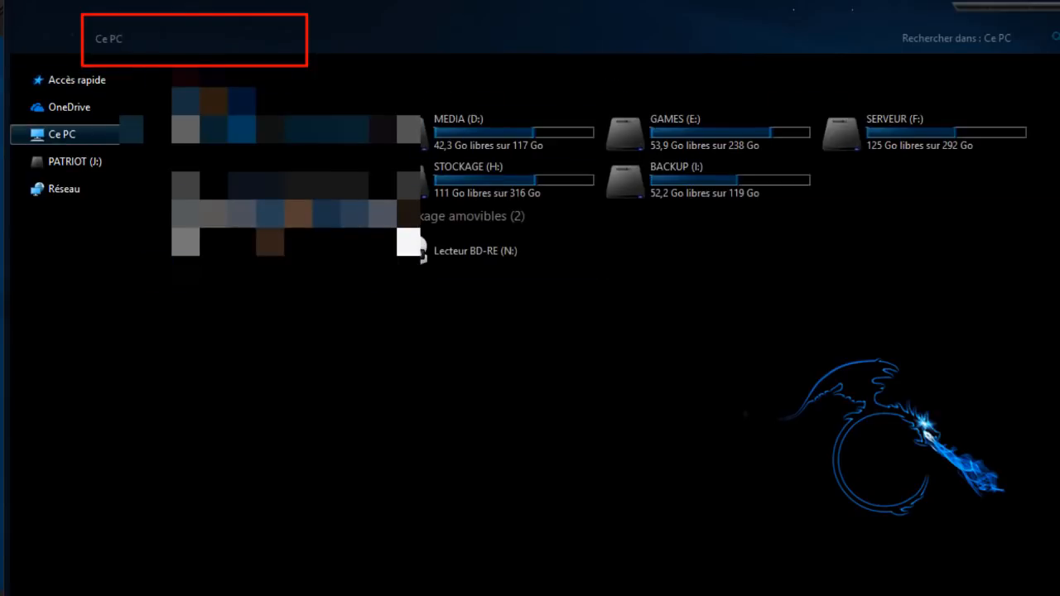
pyautogui.doubleClick(277, 133)
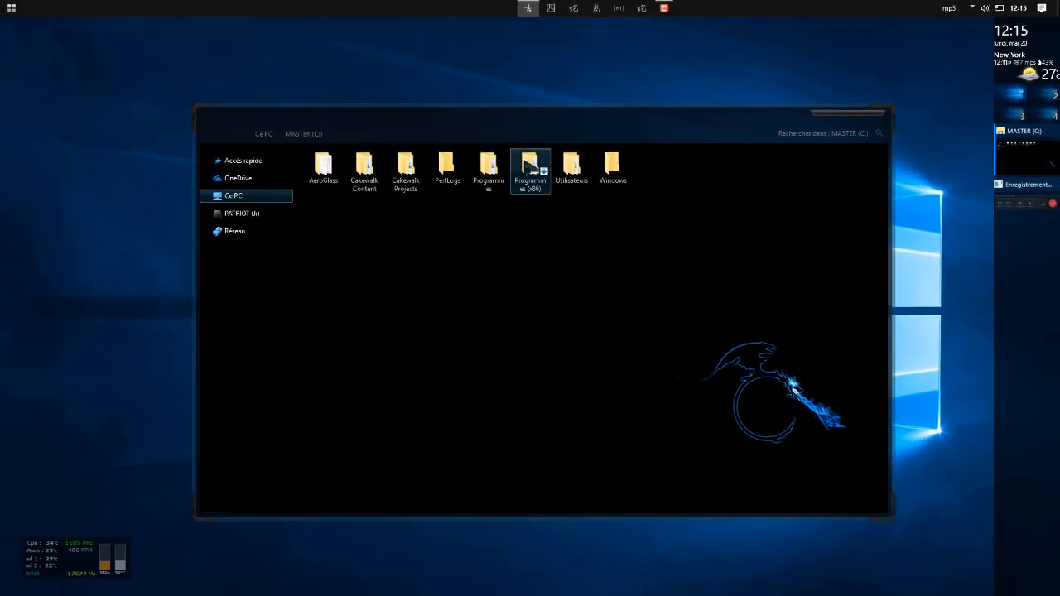
pyautogui.doubleClick(522, 92)
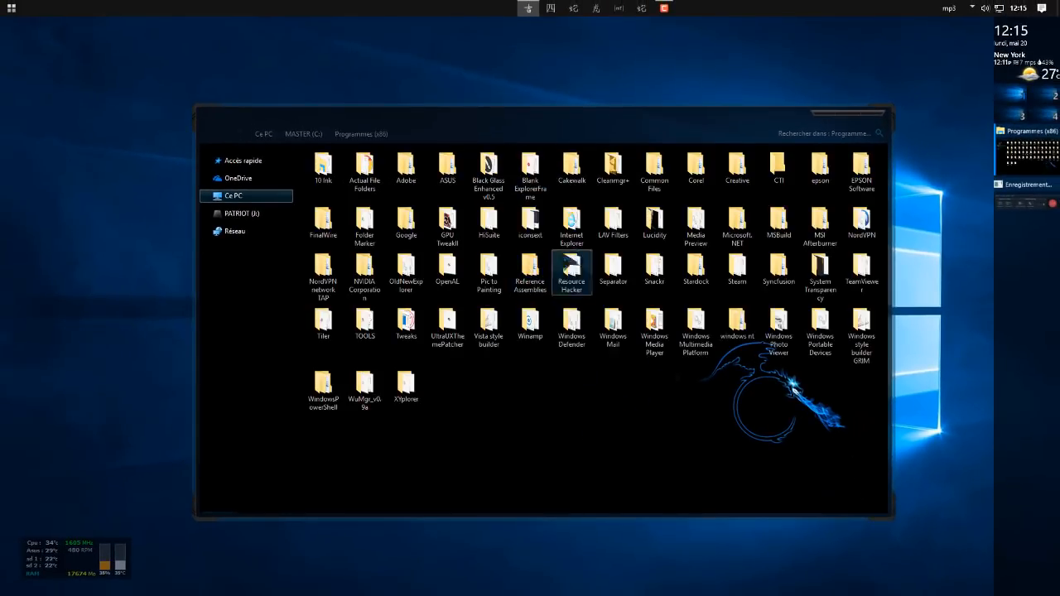
pyautogui.doubleClick(488, 167)
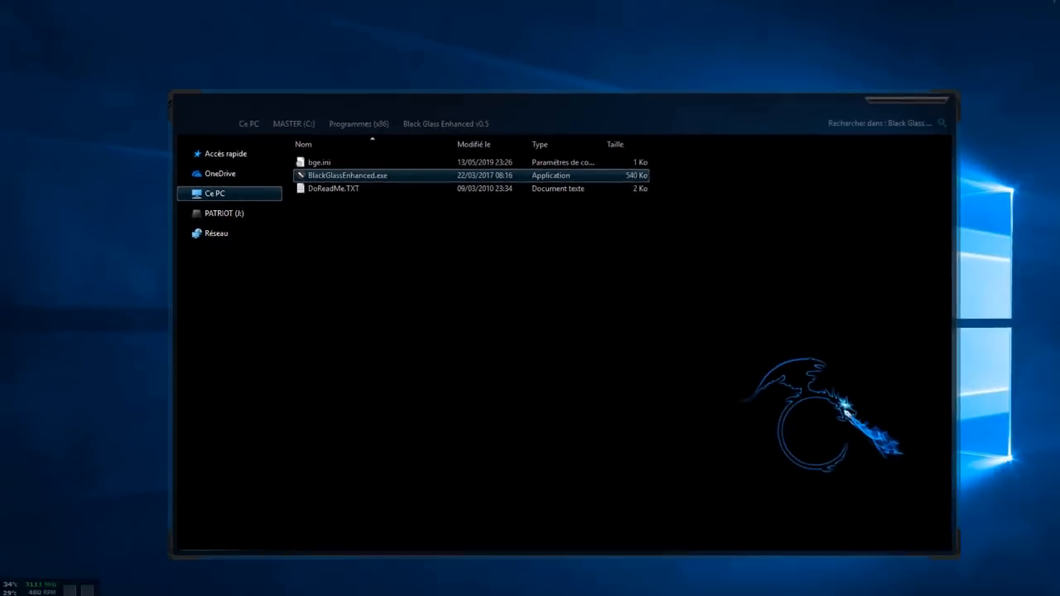
# Step: Open the options of Black Glass Enhanced from the notification area and minimize the File Explorer window
pyautogui.click(973, 9)
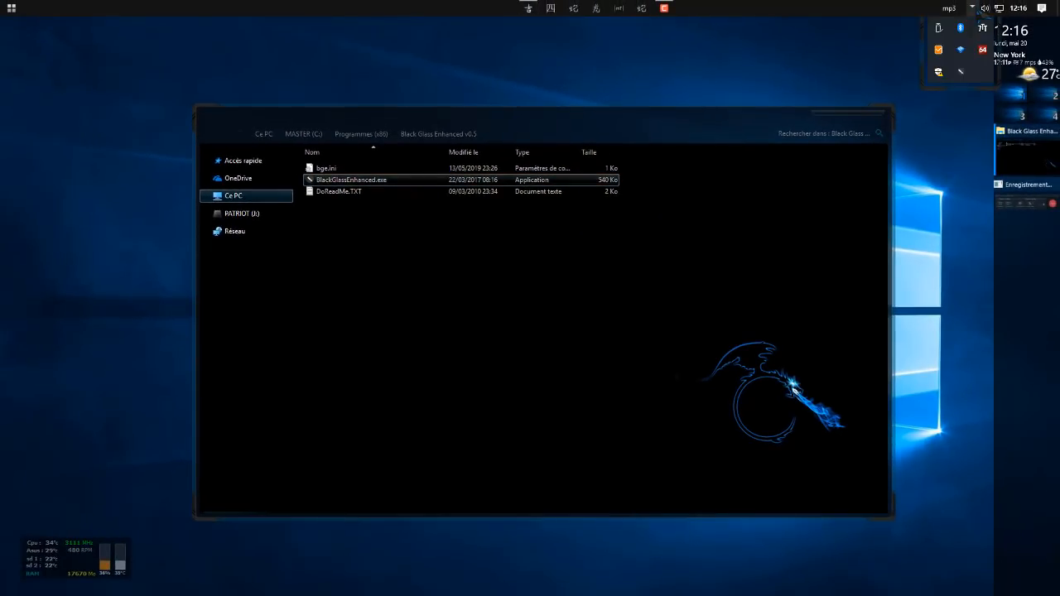
pyautogui.rightClick(961, 73)
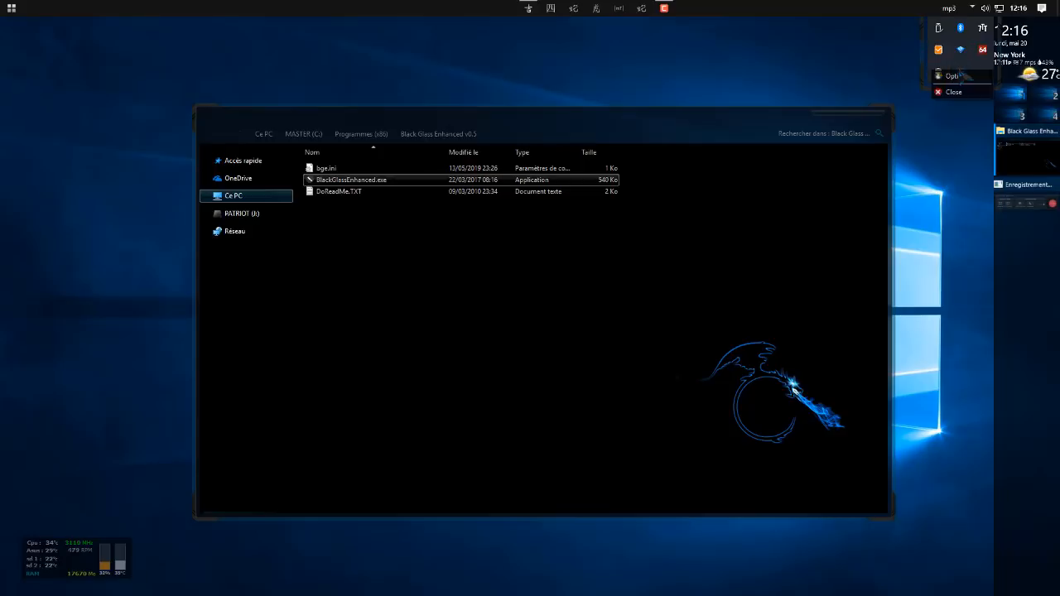
pyautogui.click(963, 76)
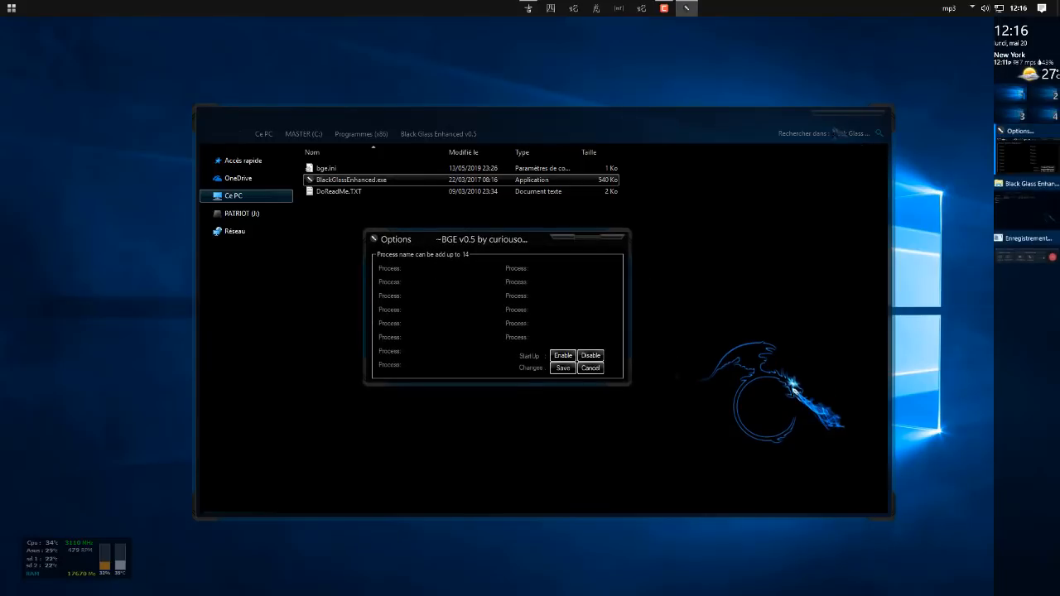
pyautogui.click(824, 114)
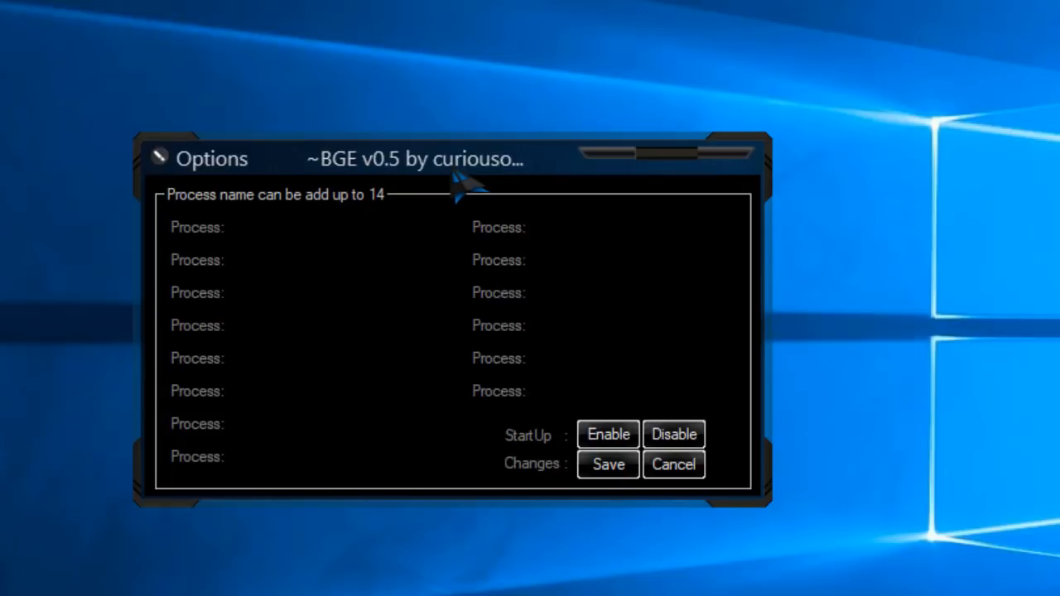
# Step: Highlight the hidden text in the first three Process fields of the Black Glass Enhanced options to examine the process names
pyautogui.moveTo(454, 176); pyautogui.dragTo(464, 85)
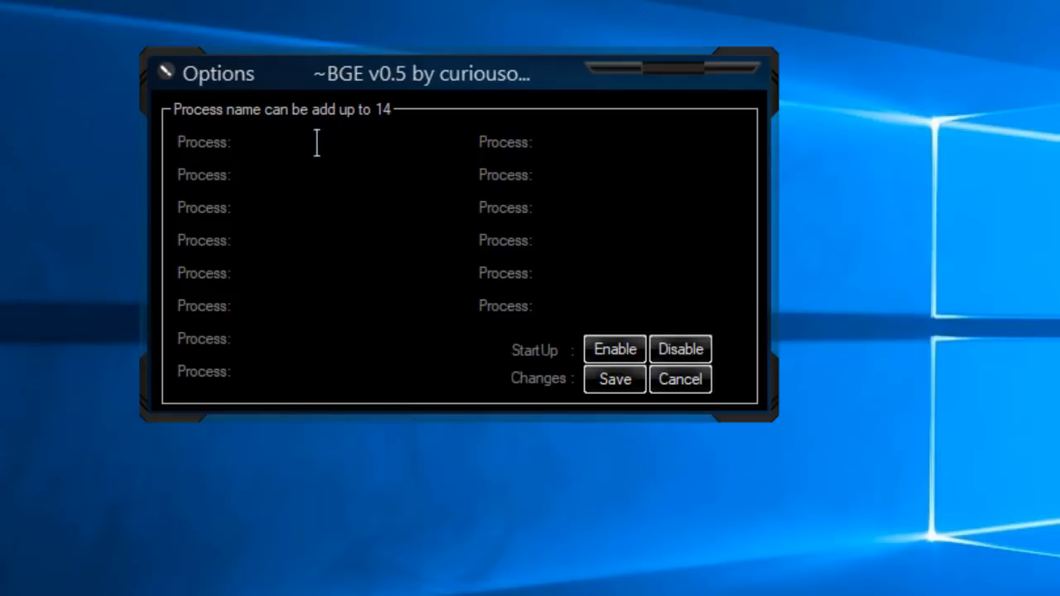
pyautogui.moveTo(318, 142); pyautogui.dragTo(214, 140)
pyautogui.click(281, 178)
pyautogui.moveTo(349, 150); pyautogui.dragTo(210, 146)
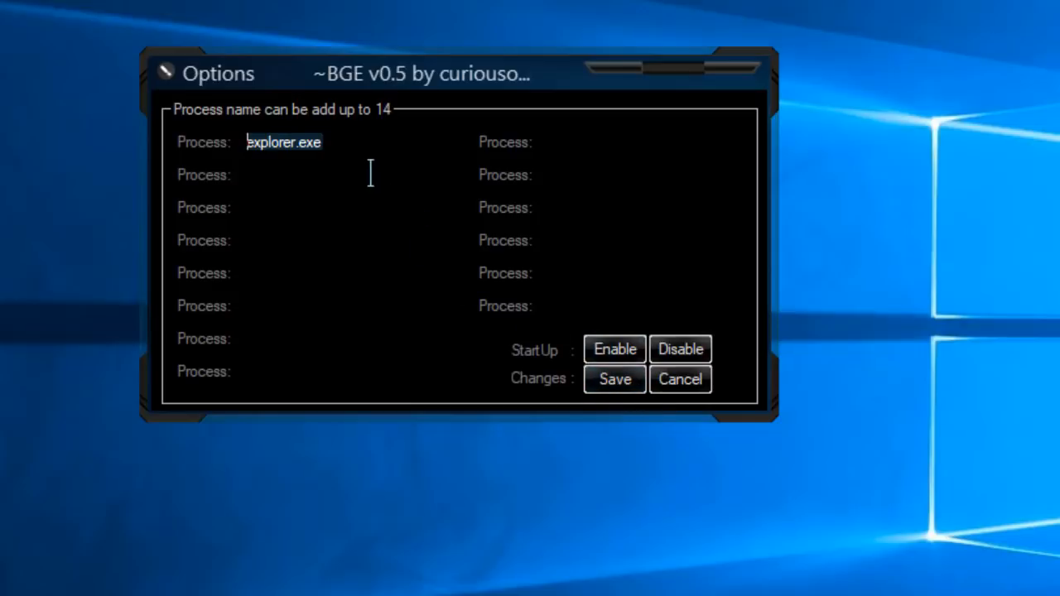
pyautogui.press('BackSpace')
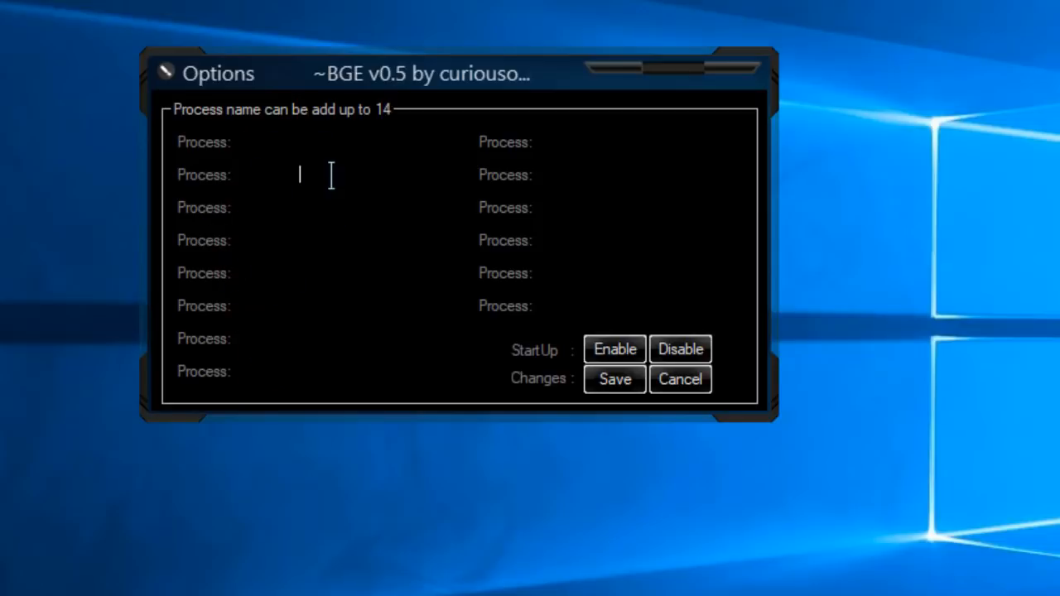
pyautogui.moveTo(331, 175); pyautogui.dragTo(168, 168)
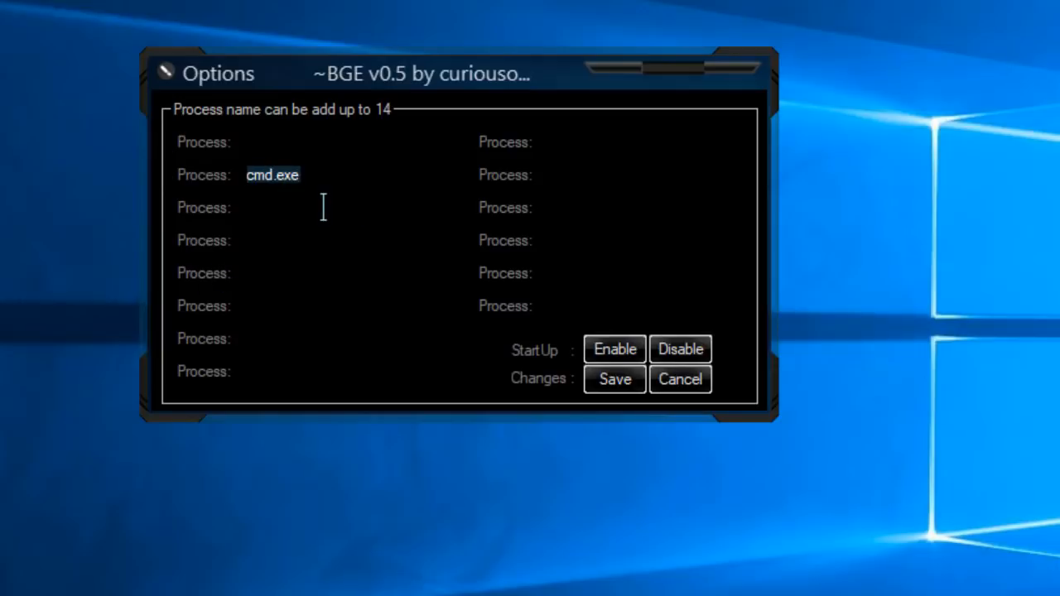
pyautogui.moveTo(323, 207); pyautogui.dragTo(201, 196)
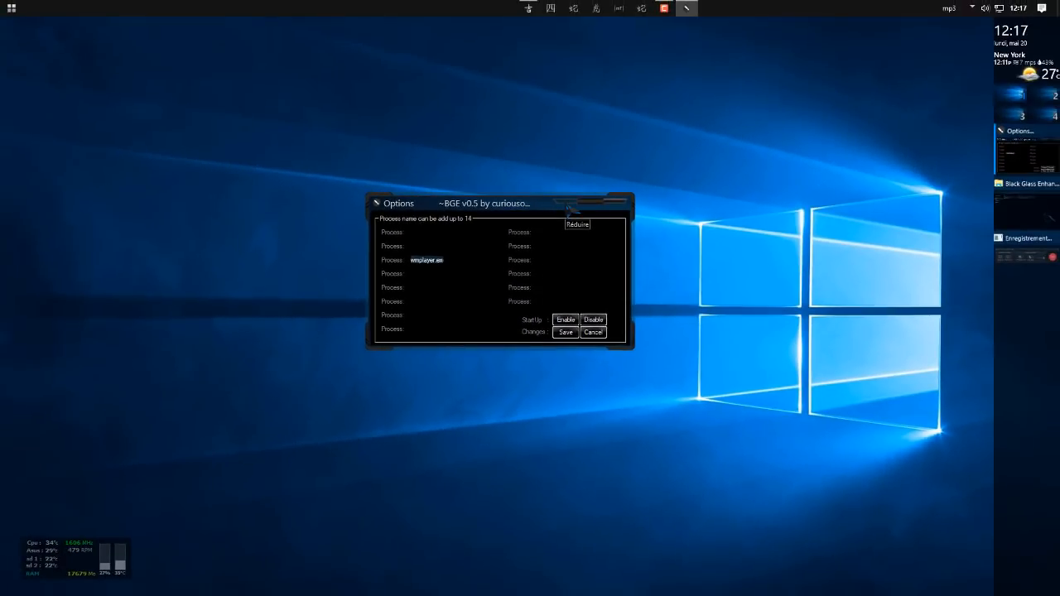
# Step: Minimize the Black Glass Enhanced options and reopen File Explorer in a fresh window on Ce PC
pyautogui.click(568, 209)
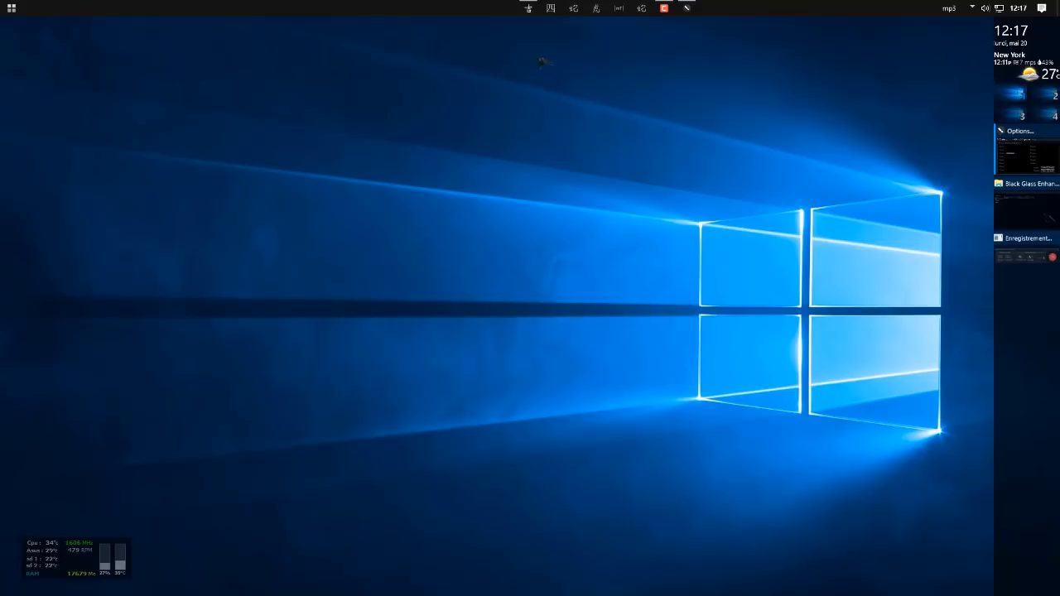
pyautogui.click(530, 9)
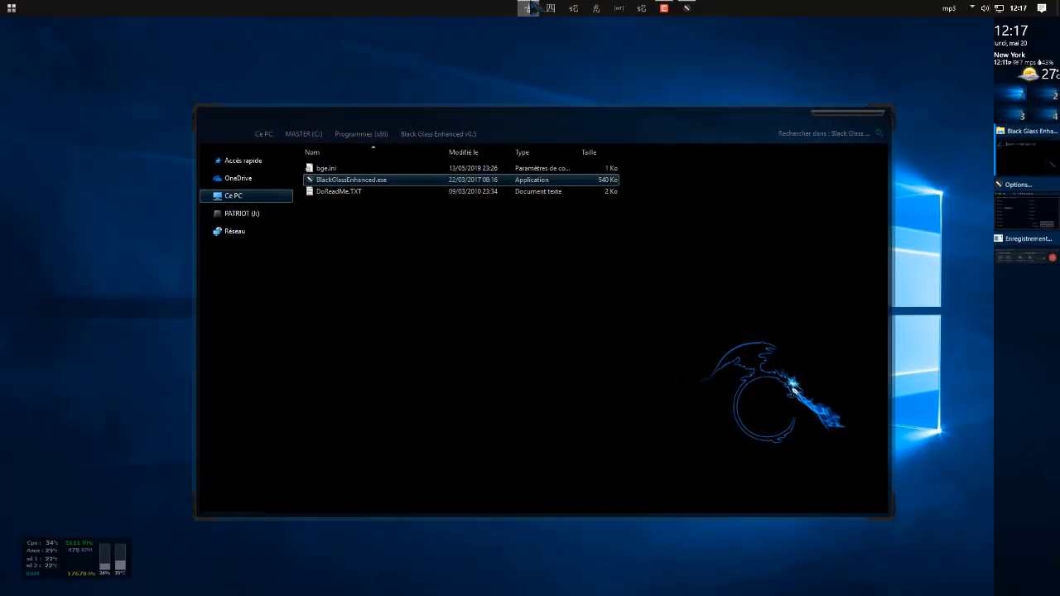
pyautogui.click(870, 113)
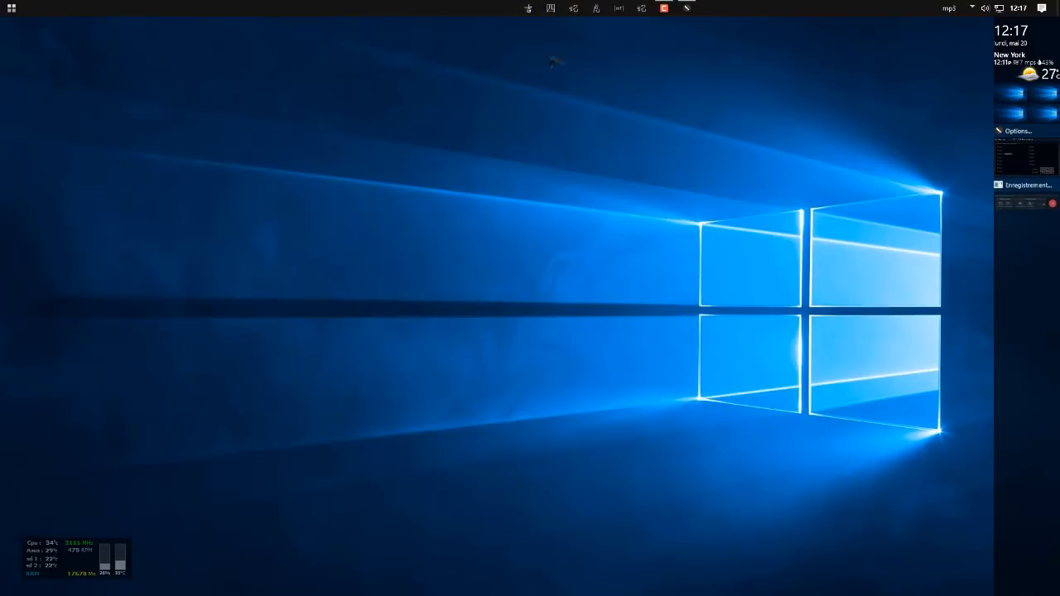
pyautogui.click(530, 8)
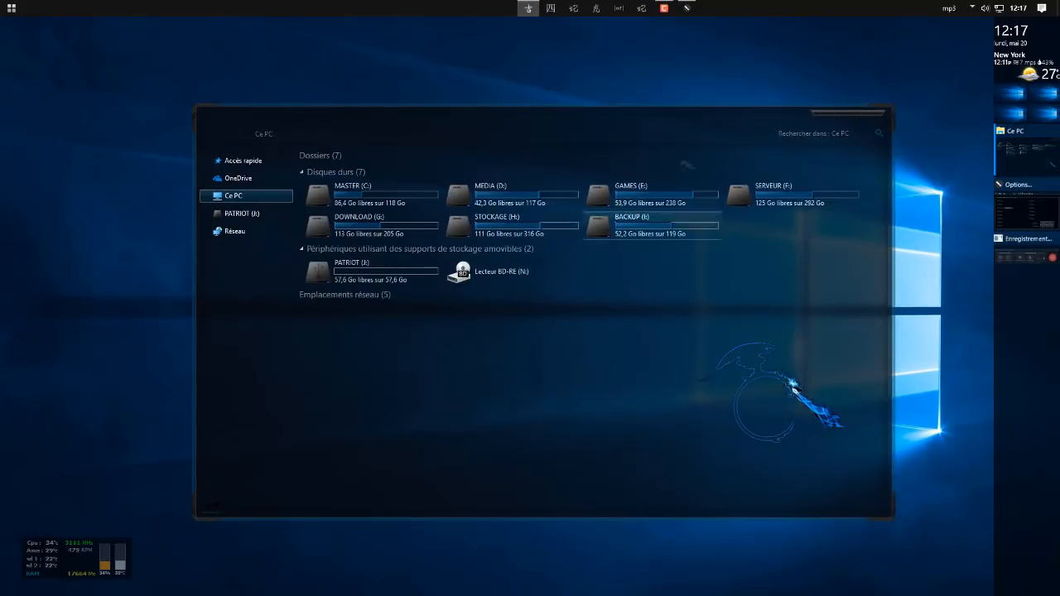
# Step: Change the desktop background to the mountain lake sunset image in the personalization settings and minimize the Paramètres window
pyautogui.moveTo(694, 10)
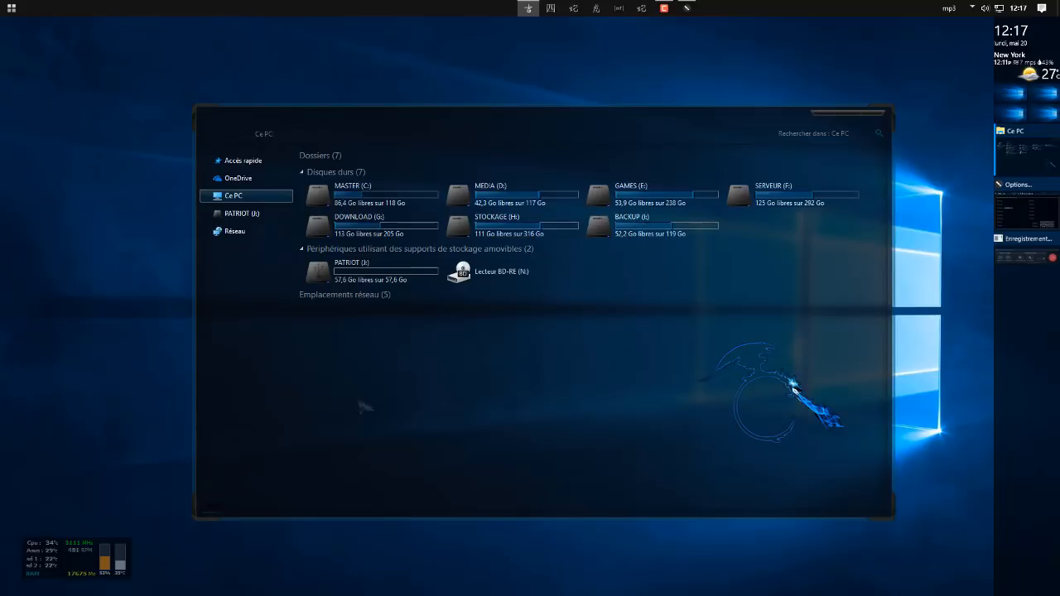
pyautogui.rightClick(98, 238)
pyautogui.click(145, 426)
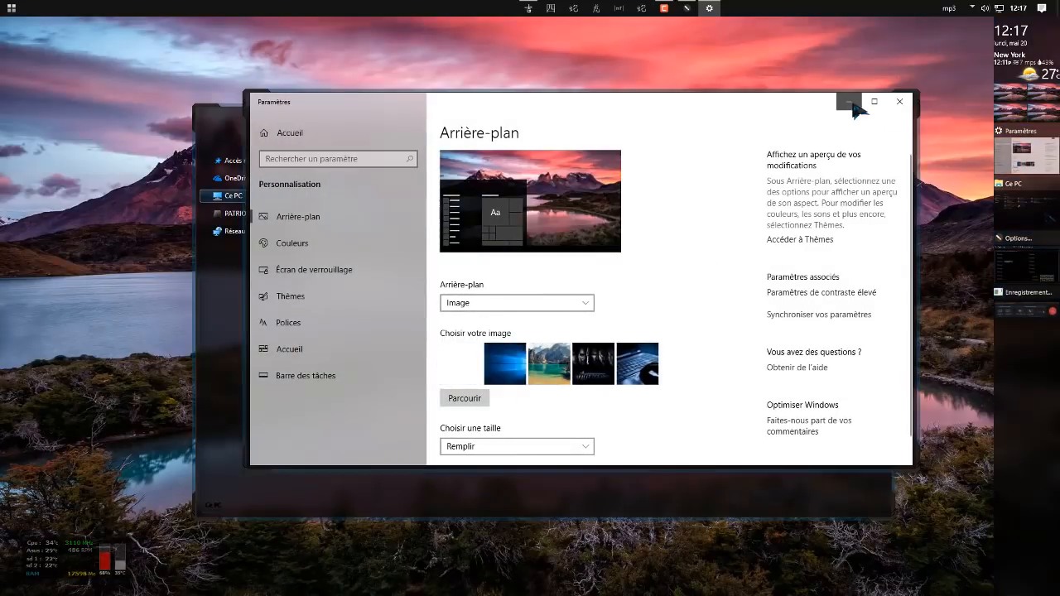
pyautogui.click(849, 102)
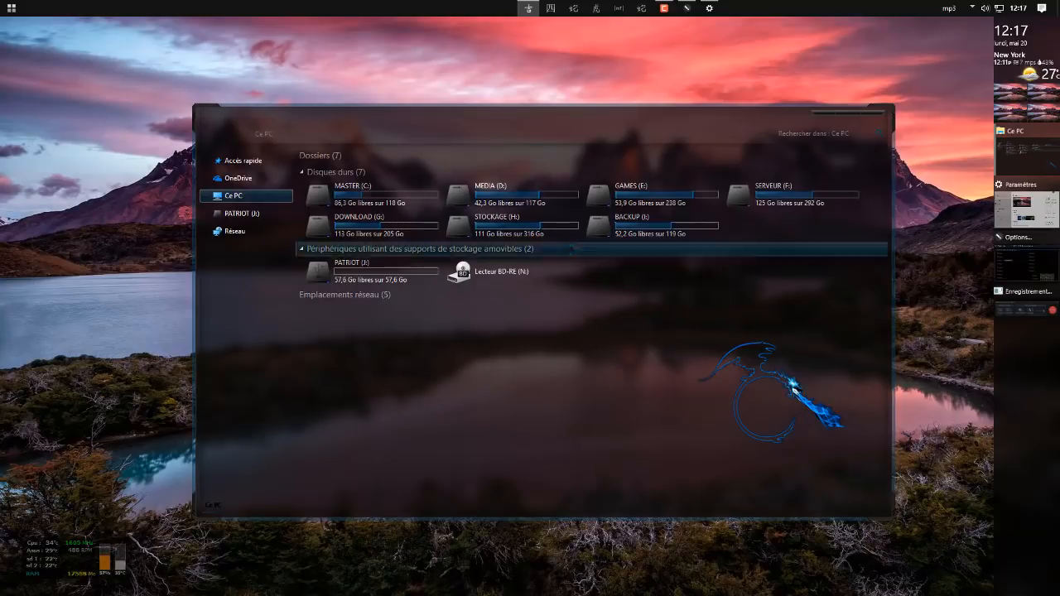
# Step: Open a Chrome window on a new tab and close it
pyautogui.click(549, 10)
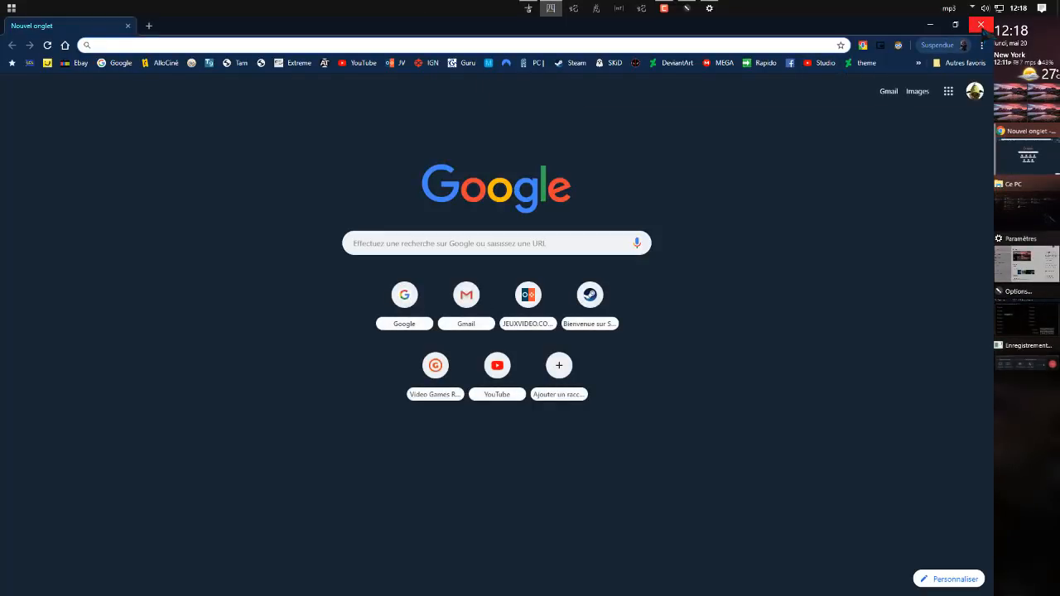
pyautogui.click(981, 25)
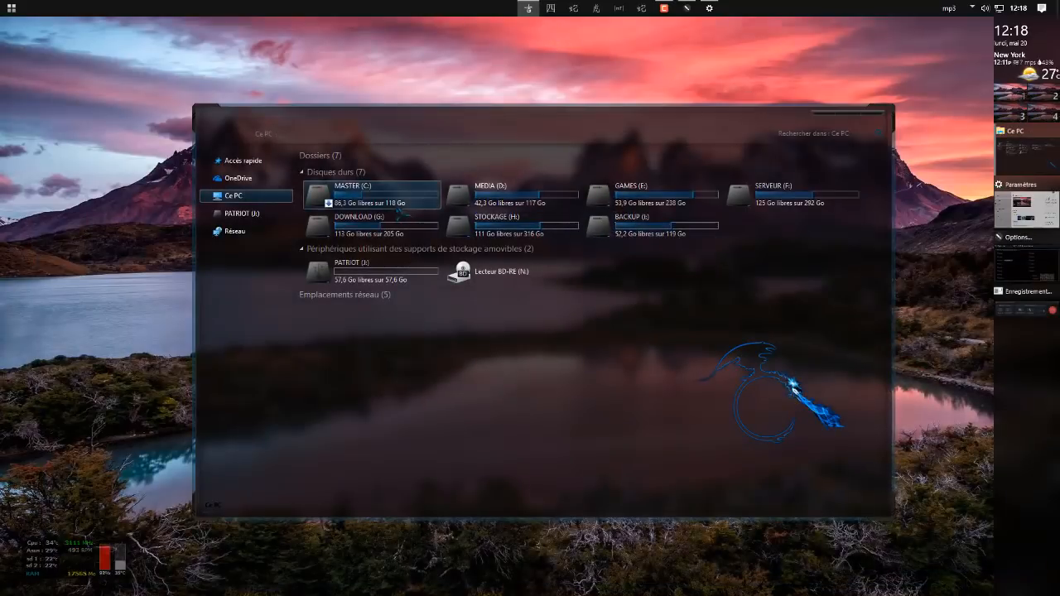
# Step: Launch AeroGlassGUI.exe from the AeroGlass folder on the MASTER (C:) drive
pyautogui.doubleClick(389, 204)
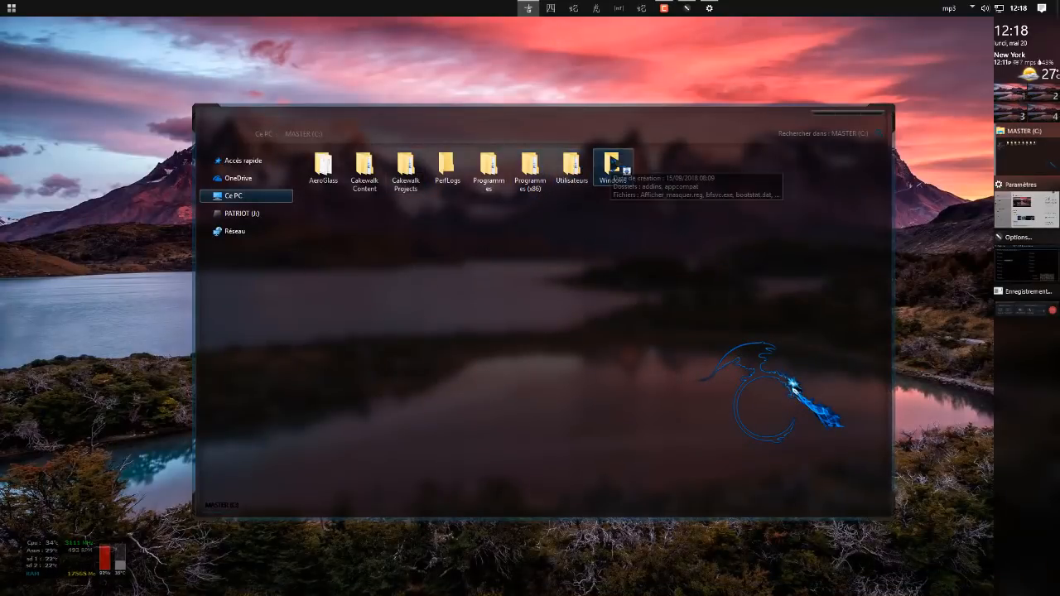
pyautogui.doubleClick(324, 166)
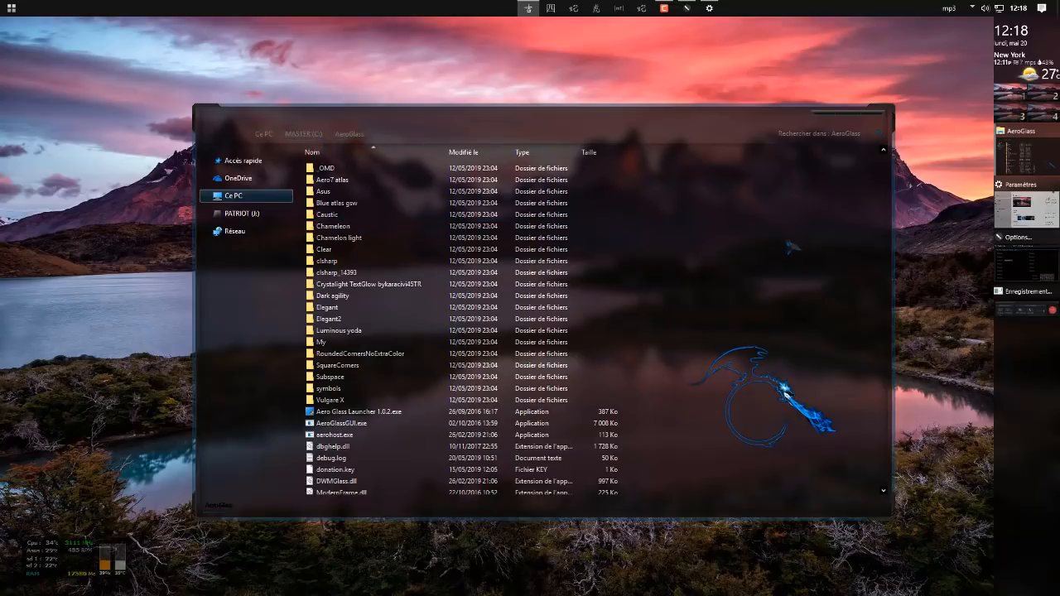
pyautogui.scroll(-3, 812, 311)
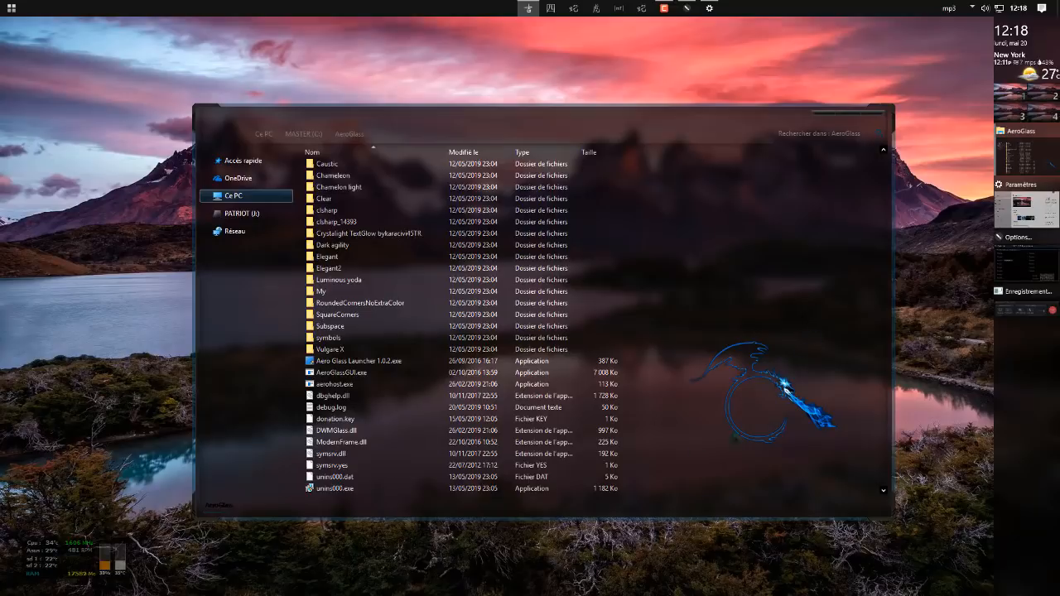
pyautogui.doubleClick(356, 374)
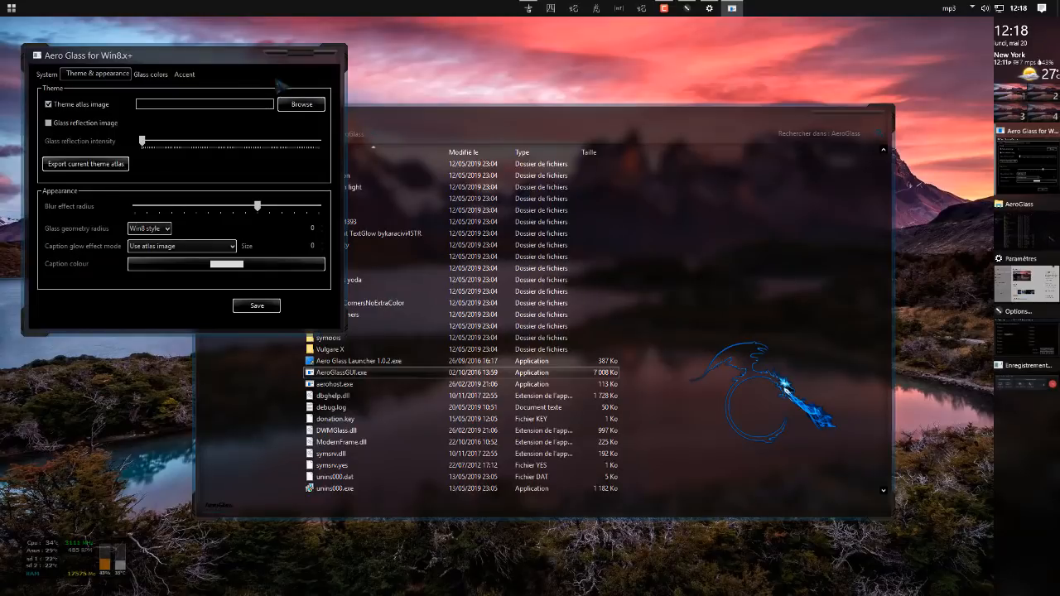
# Step: Shift the AeroGlass folder window away from the Aero Glass settings window and bring the settings window to the front
pyautogui.moveTo(412, 119); pyautogui.dragTo(483, 125)
pyautogui.click(196, 53)
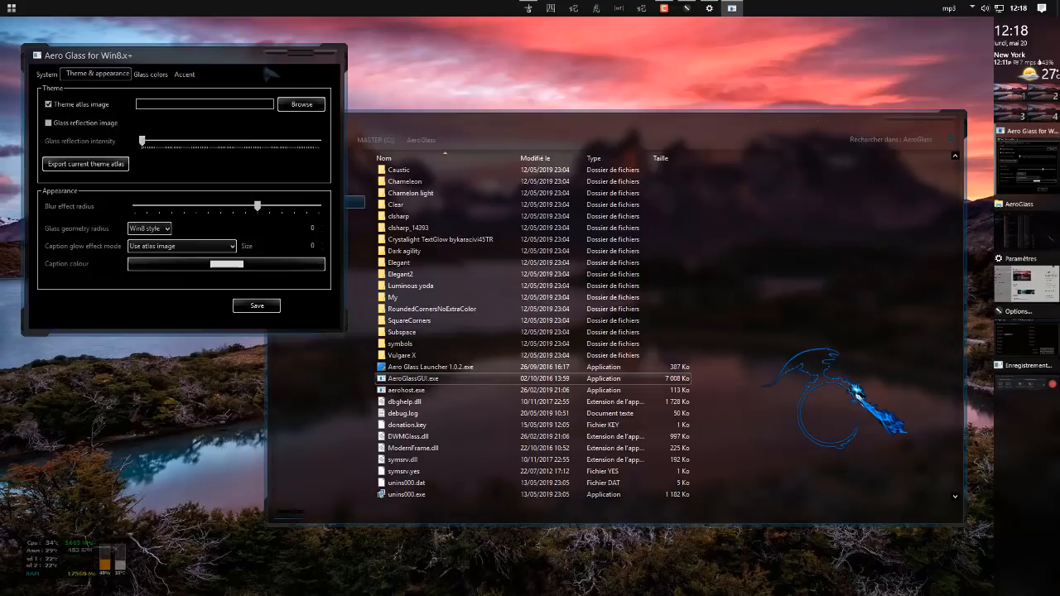
pyautogui.click(436, 124)
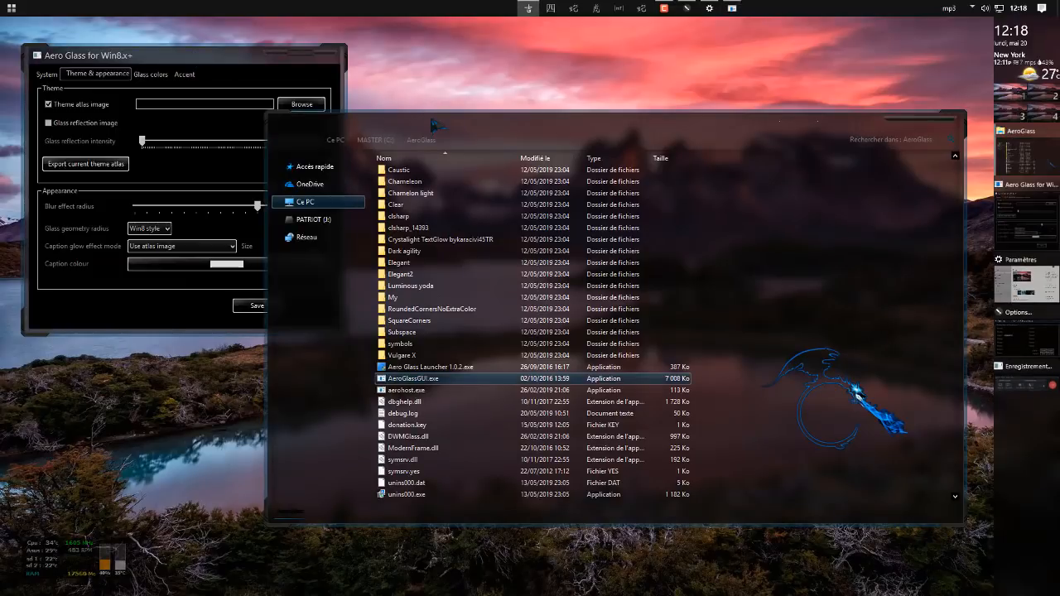
pyautogui.click(217, 58)
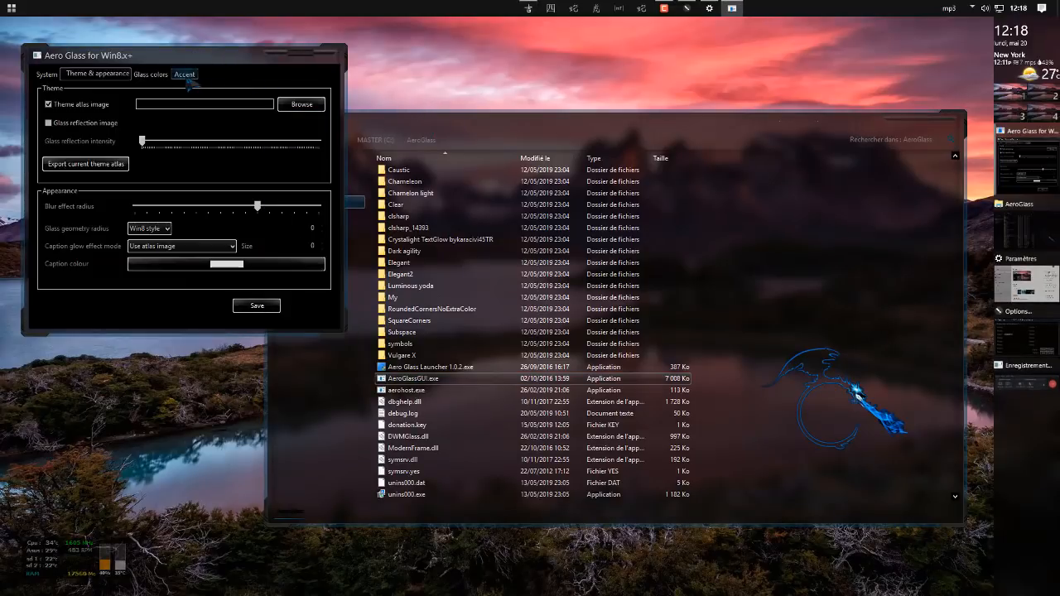
# Step: Try the accent color opacity at its maximum and minimum, and revert the change
pyautogui.click(183, 75)
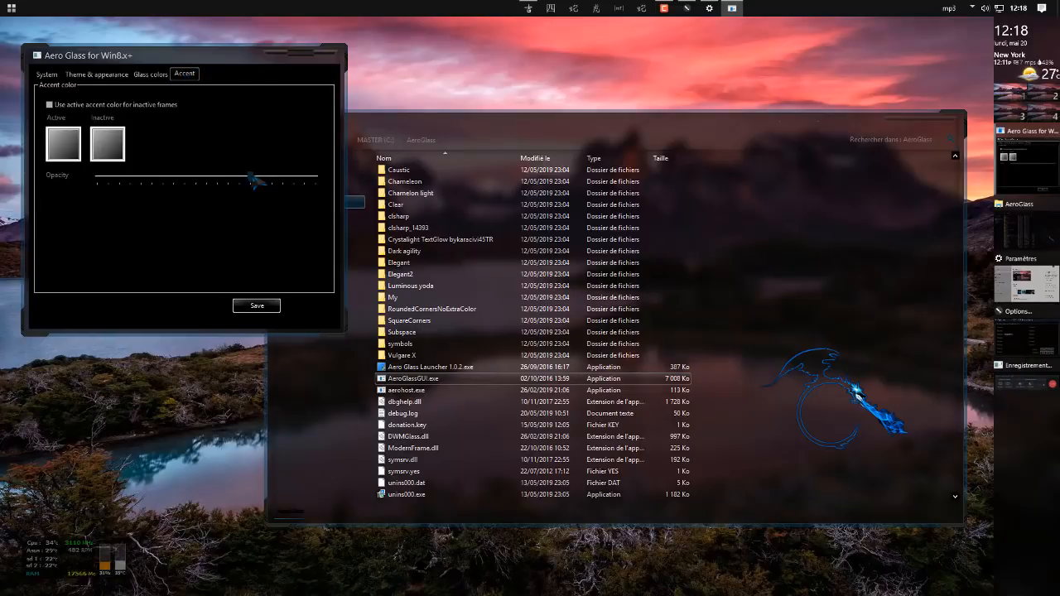
pyautogui.moveTo(253, 180); pyautogui.dragTo(320, 182)
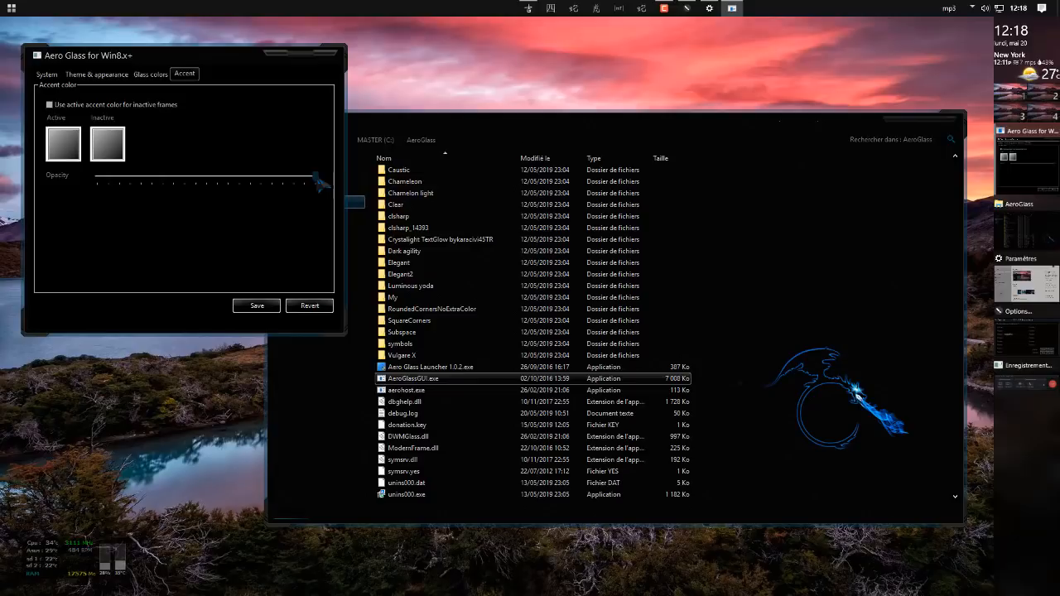
pyautogui.moveTo(321, 182); pyautogui.dragTo(93, 179)
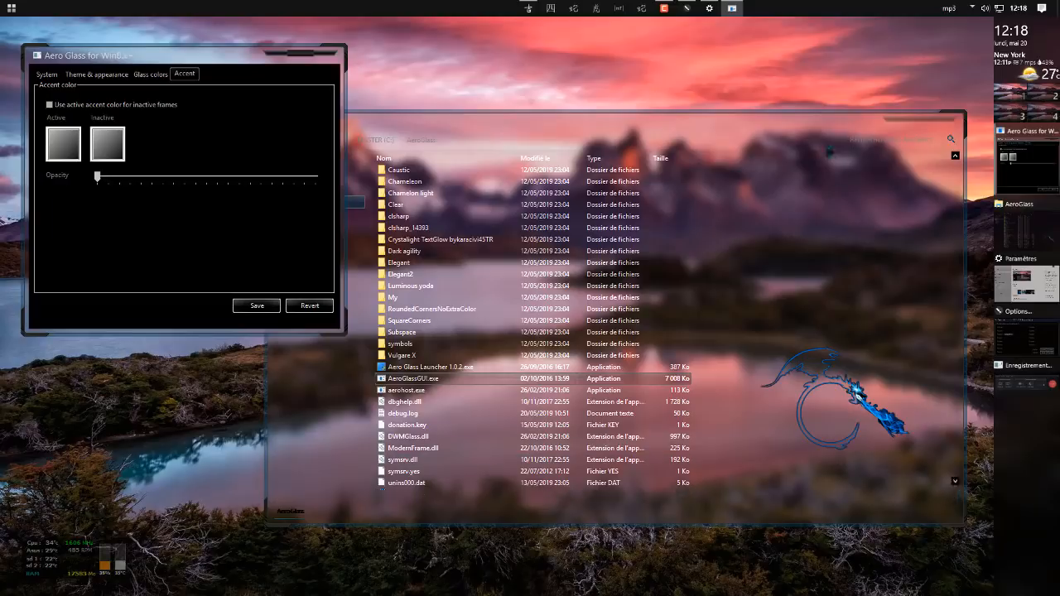
pyautogui.moveTo(748, 112); pyautogui.dragTo(708, 116)
pyautogui.click(183, 236)
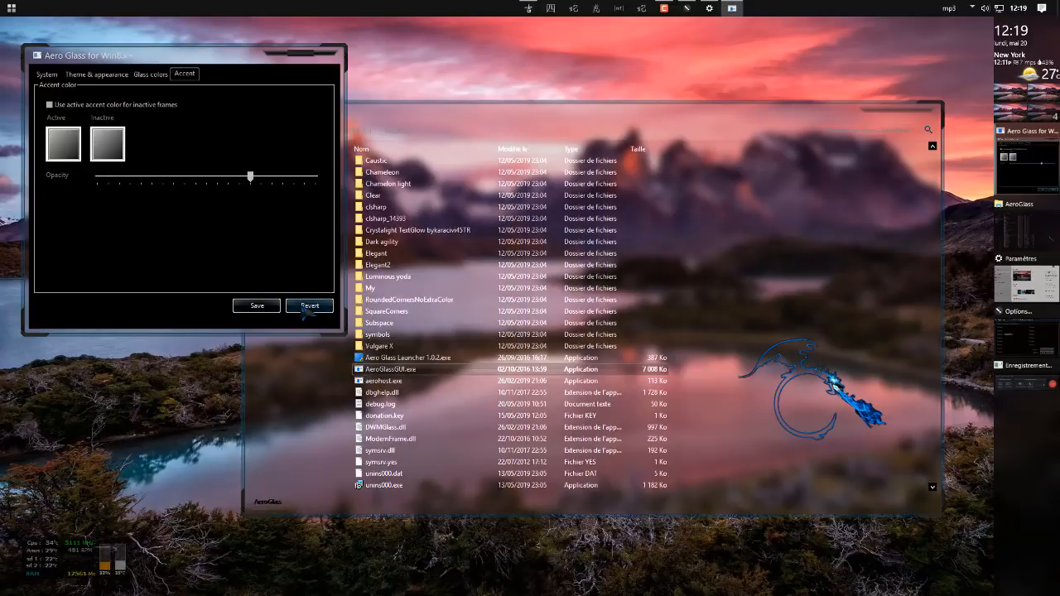
pyautogui.click(308, 307)
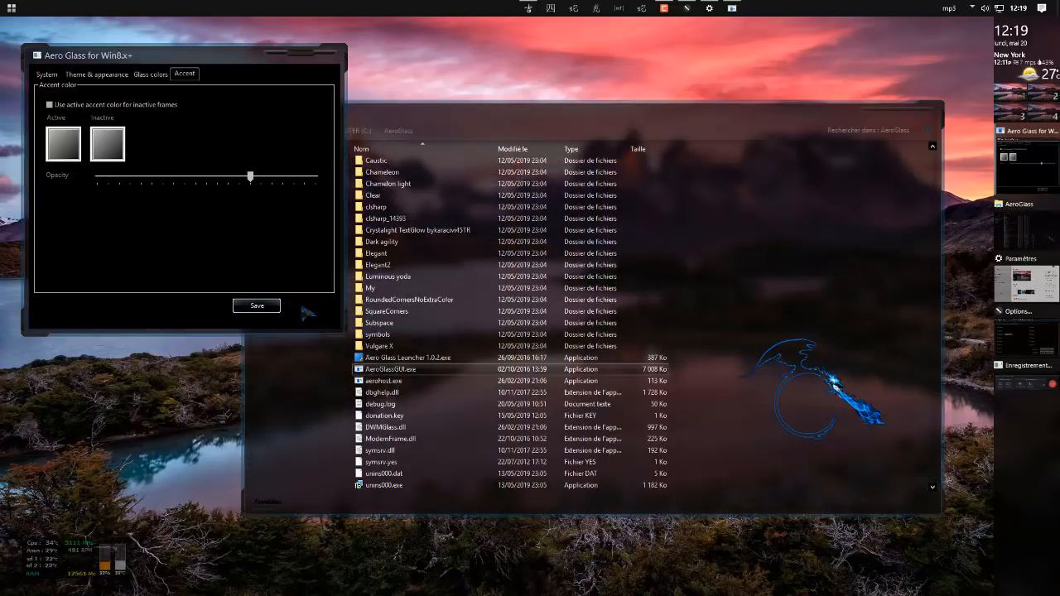
# Step: Set both the blur effect radius and the accent color opacity to their minimum in Aero Glass
pyautogui.click(85, 75)
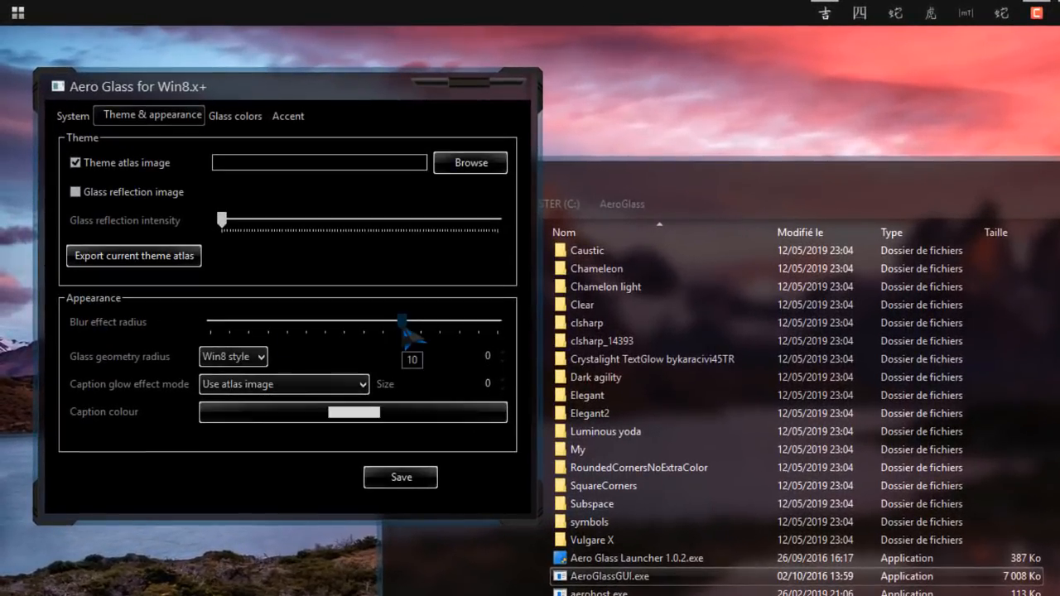
pyautogui.moveTo(411, 338); pyautogui.dragTo(291, 336)
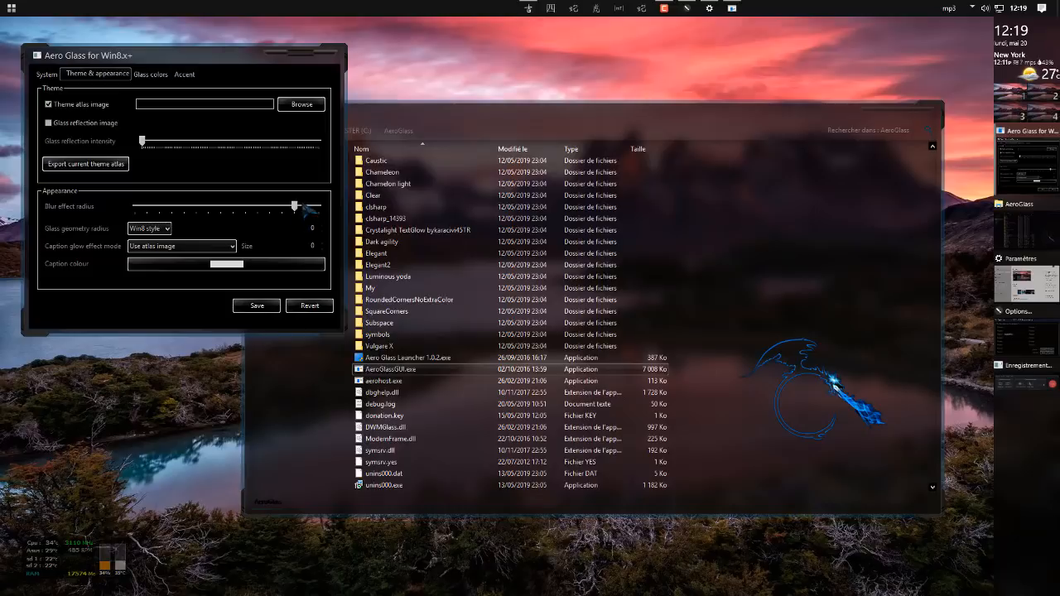
pyautogui.moveTo(294, 206); pyautogui.dragTo(132, 206)
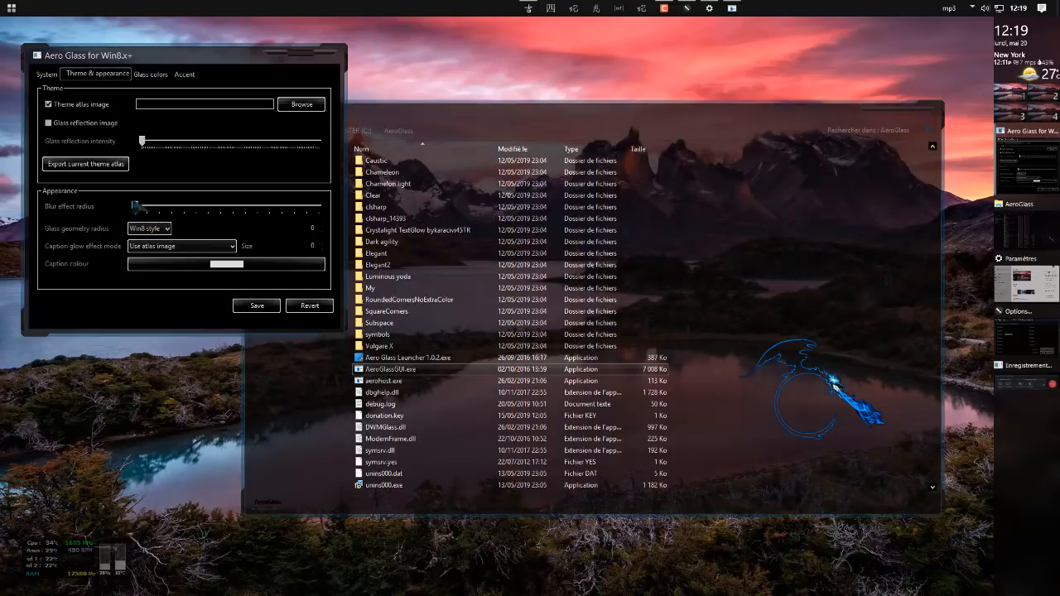
pyautogui.click(177, 74)
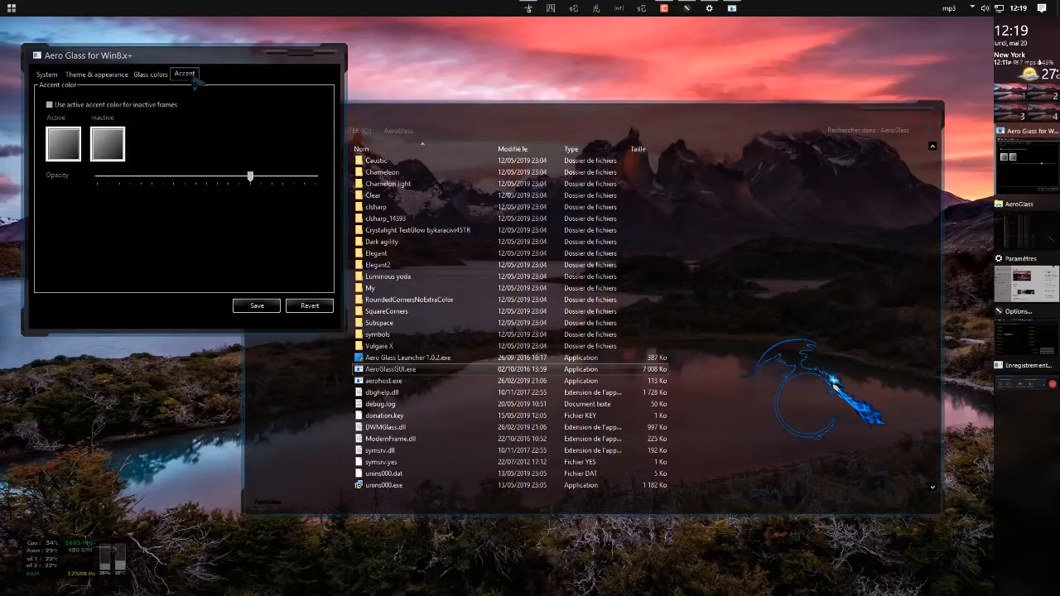
pyautogui.moveTo(254, 182); pyautogui.dragTo(71, 181)
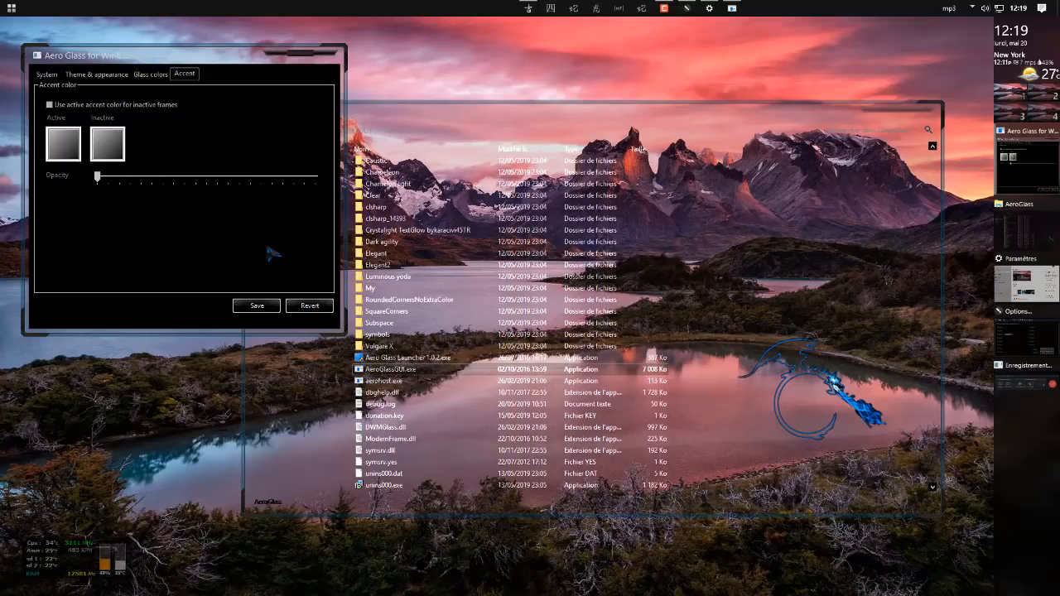
# Step: Revert the unsaved accent opacity and blur changes in Aero Glass, view the Theme & appearance settings, and minimize the window
pyautogui.click(310, 306)
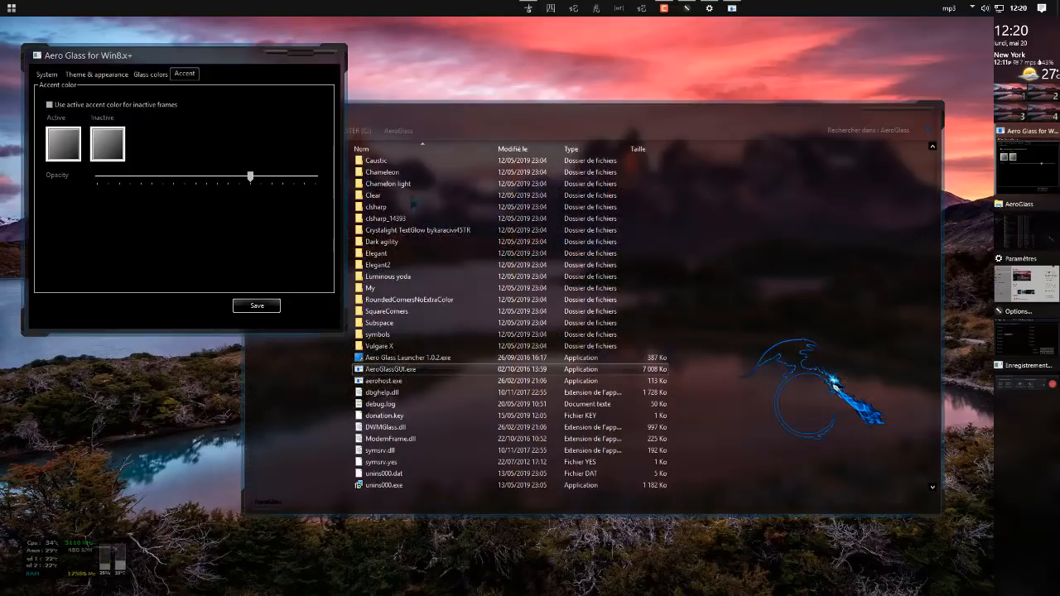
pyautogui.click(97, 74)
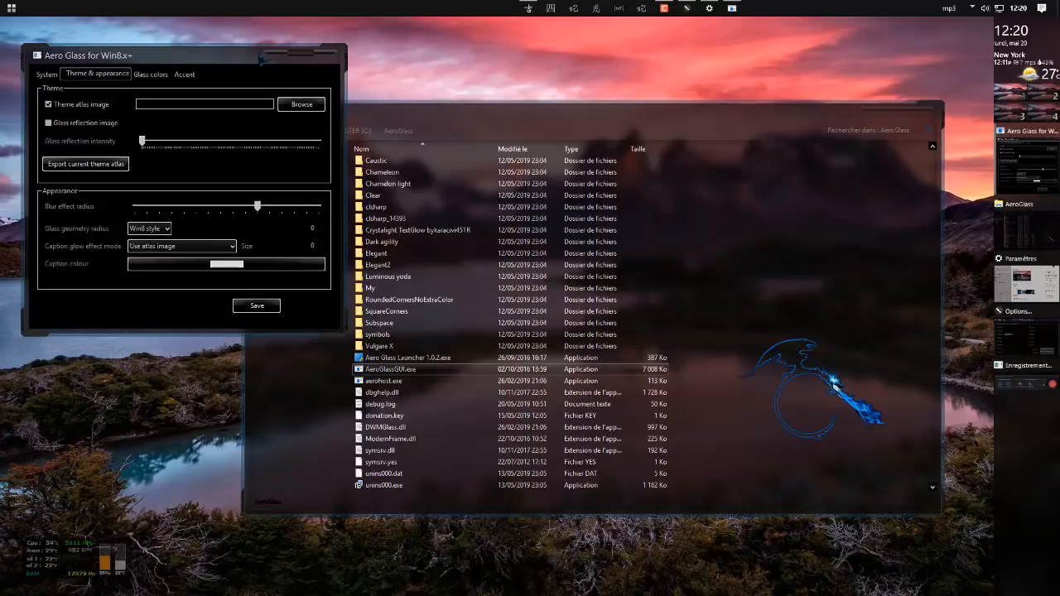
pyautogui.click(280, 54)
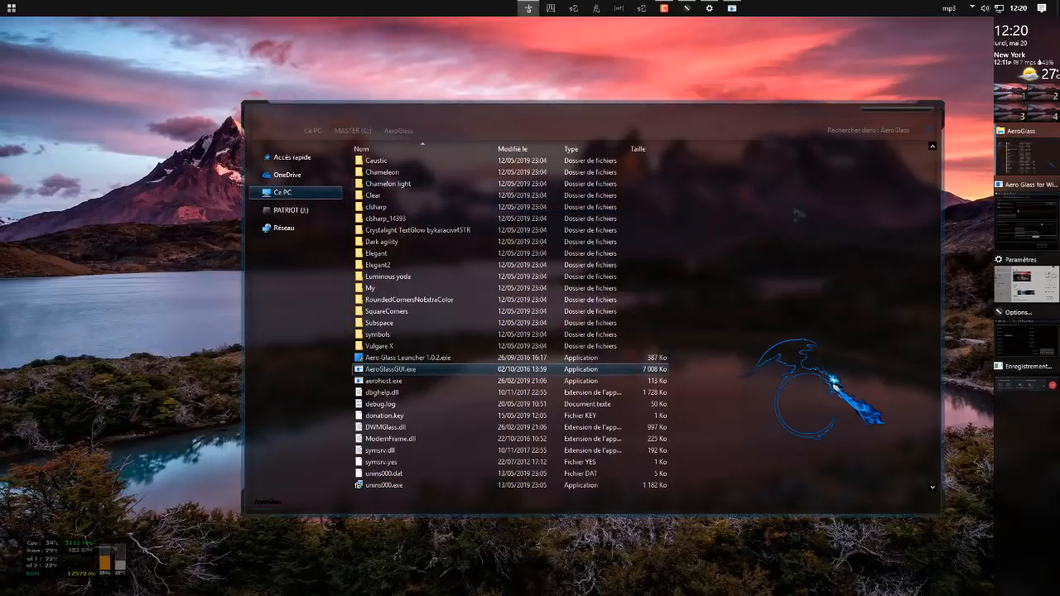
# Step: Reposition the File Explorer window and open the System Transparency folder in Programmes (x86) on the MASTER (C:) drive
pyautogui.moveTo(669, 114); pyautogui.dragTo(599, 93)
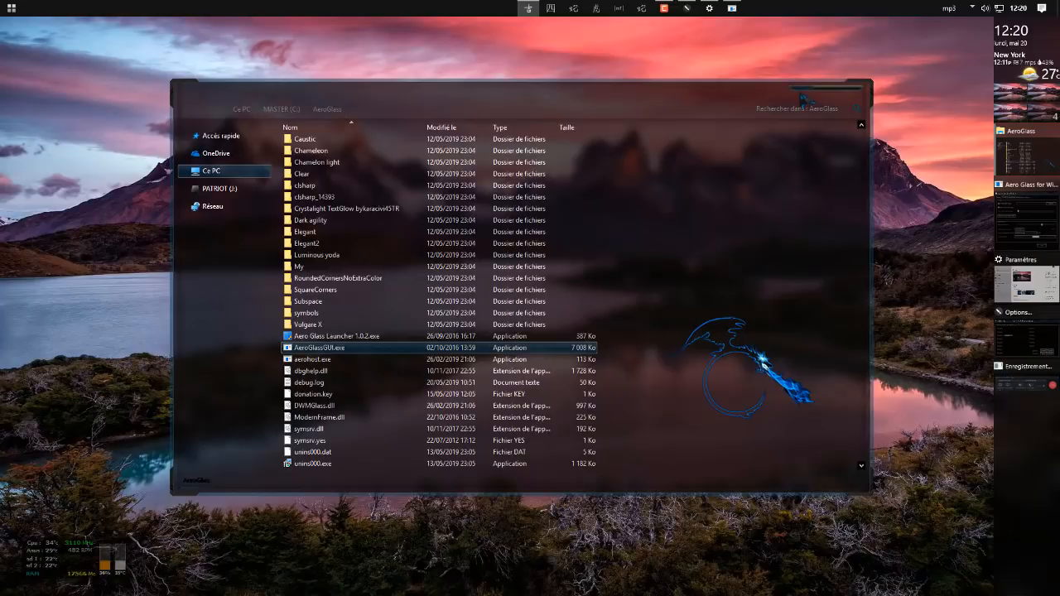
pyautogui.click(217, 173)
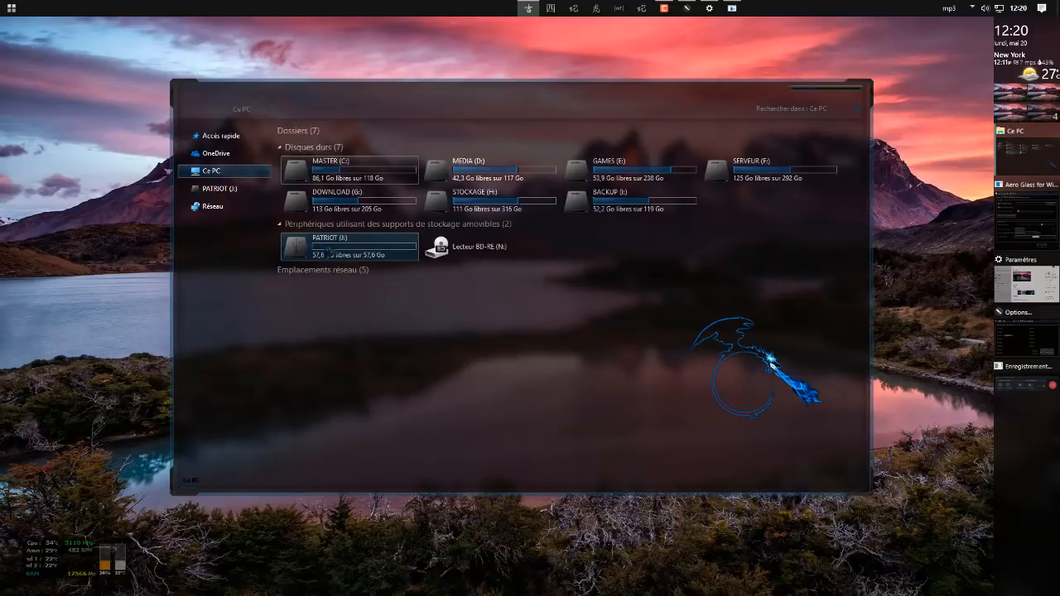
pyautogui.doubleClick(380, 181)
pyautogui.doubleClick(505, 142)
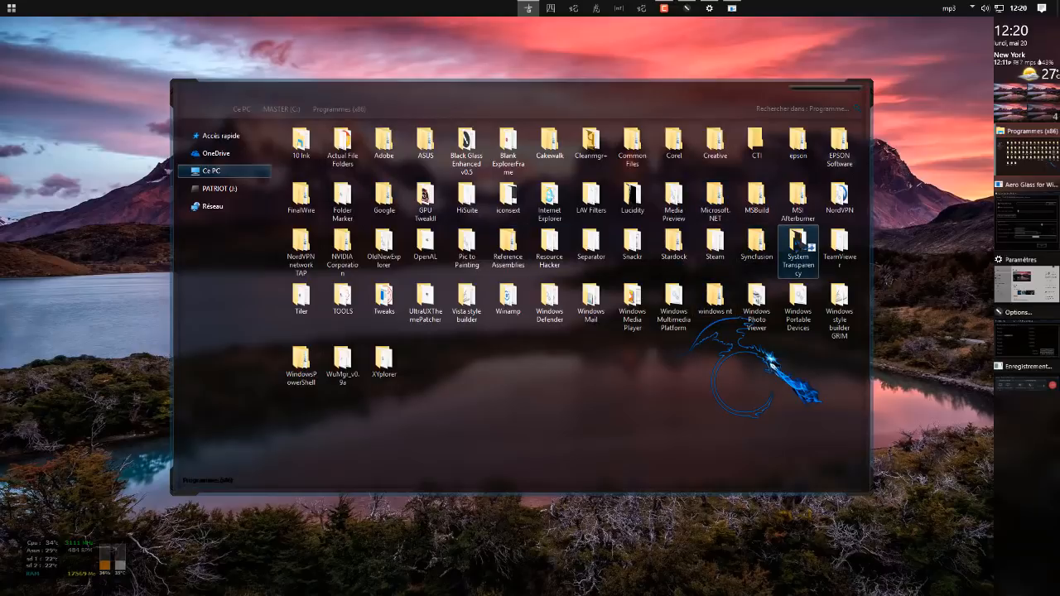
pyautogui.doubleClick(803, 247)
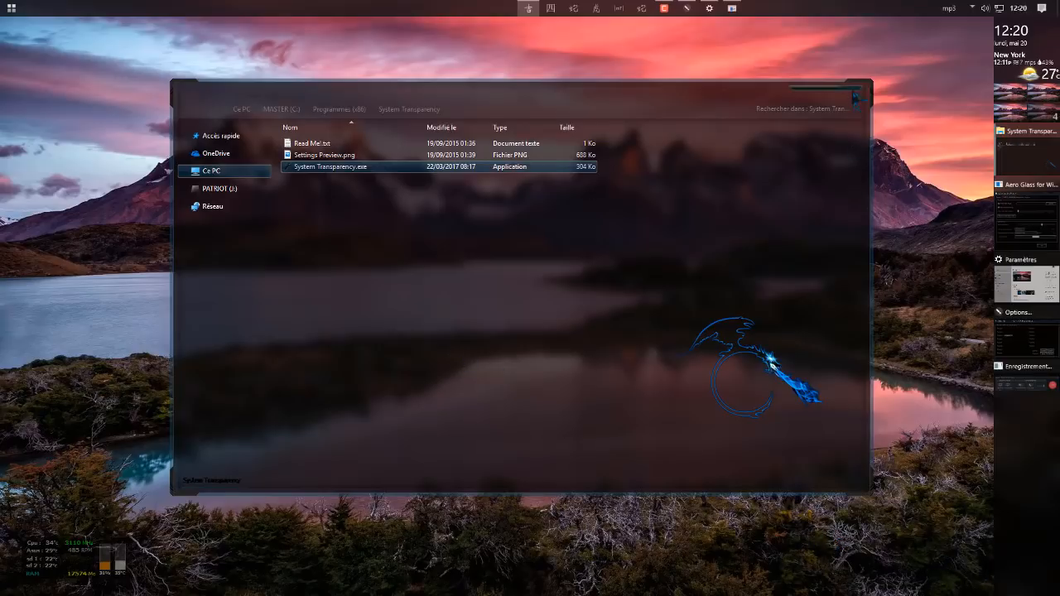
# Step: Minimize the folder window and open the Setup and Info window of System Transparency from its notification-area icon
pyautogui.click(973, 8)
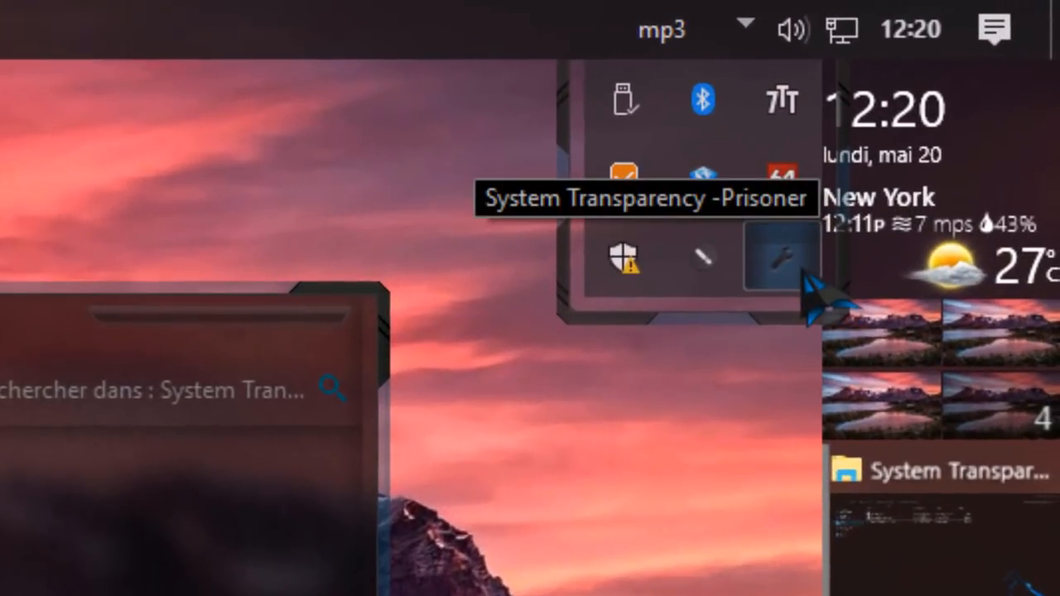
pyautogui.click(331, 318)
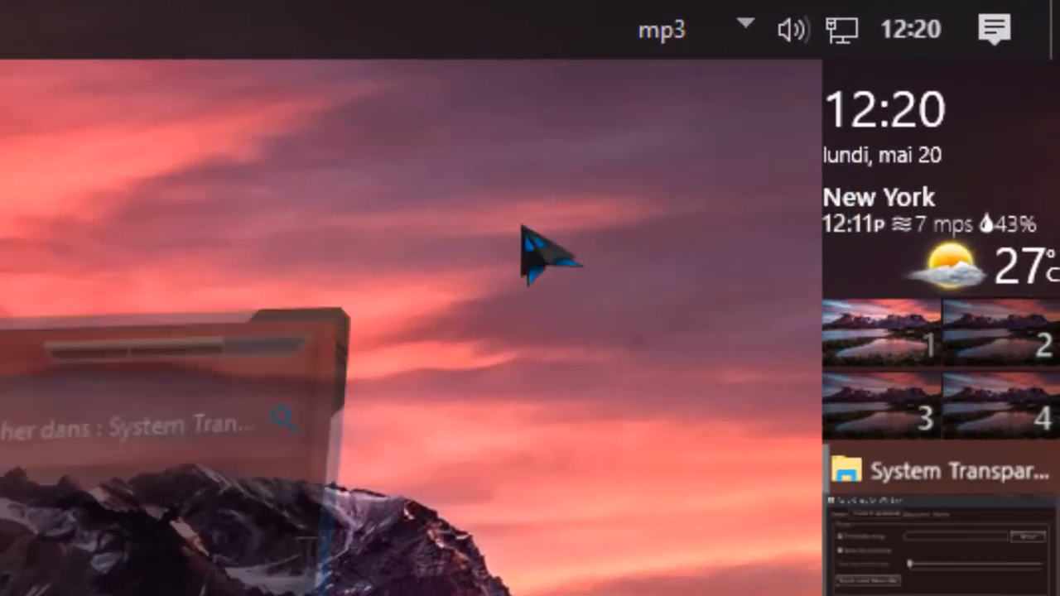
pyautogui.click(745, 25)
pyautogui.rightClick(780, 256)
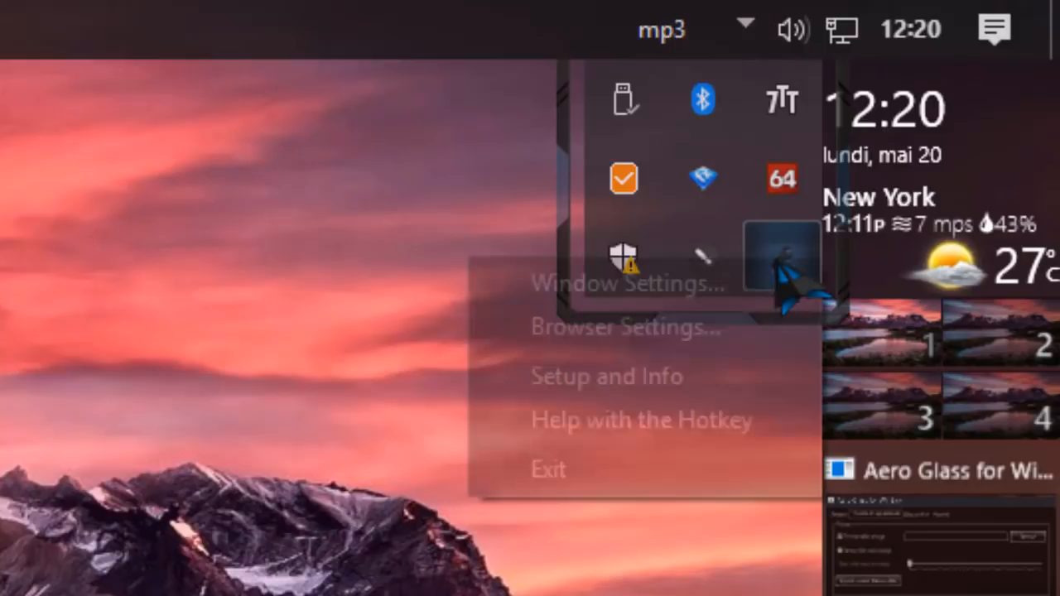
pyautogui.click(601, 379)
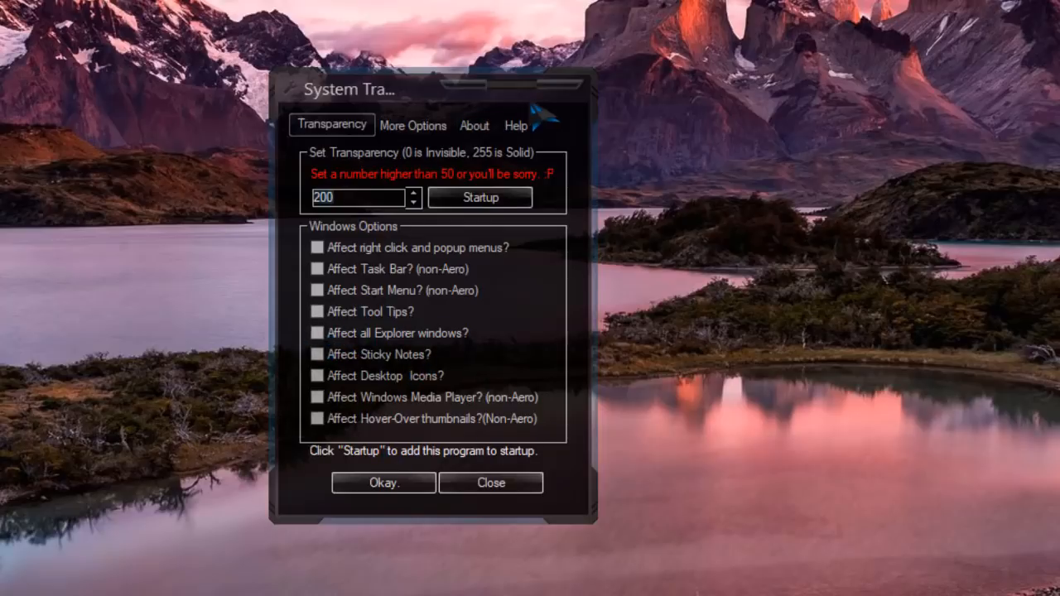
# Step: Minimize the System Transparency window and examine the desktop context menu's transparency at several spots over the wallpaper
pyautogui.click(477, 84)
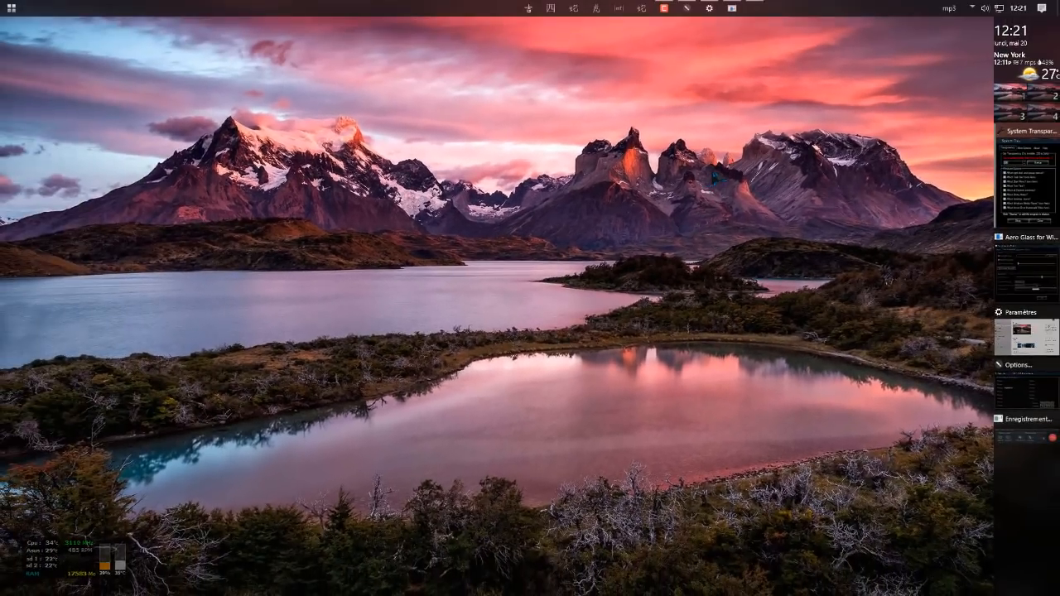
pyautogui.rightClick(787, 72)
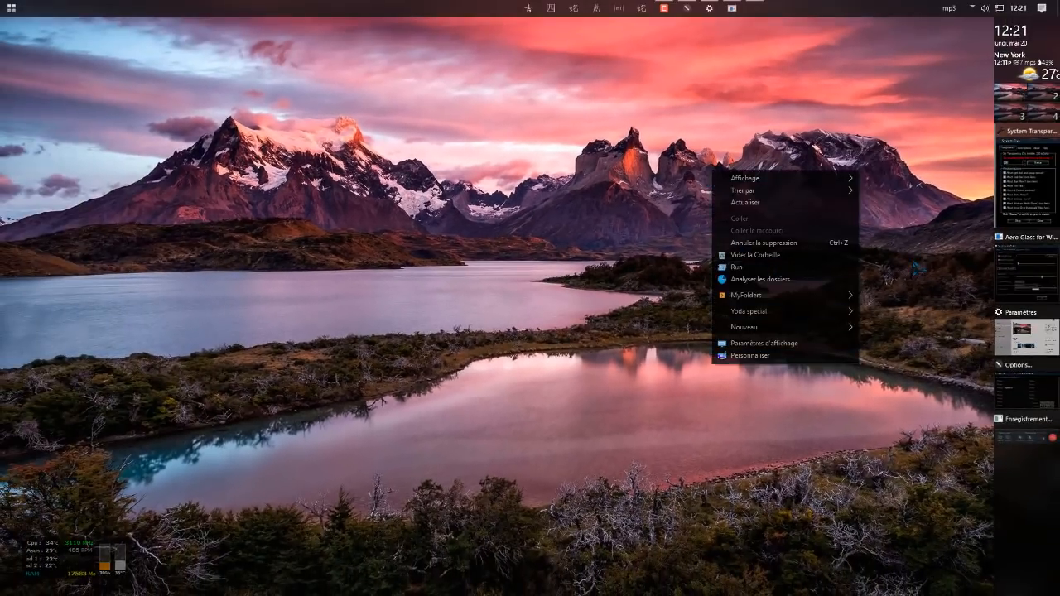
pyautogui.click(485, 107)
pyautogui.rightClick(498, 94)
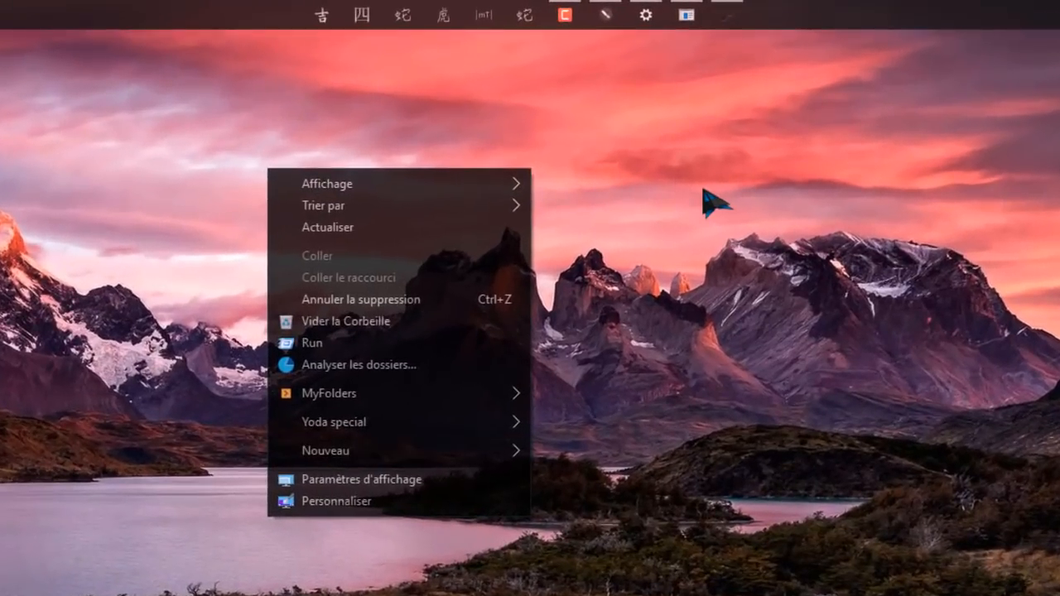
pyautogui.rightClick(703, 190)
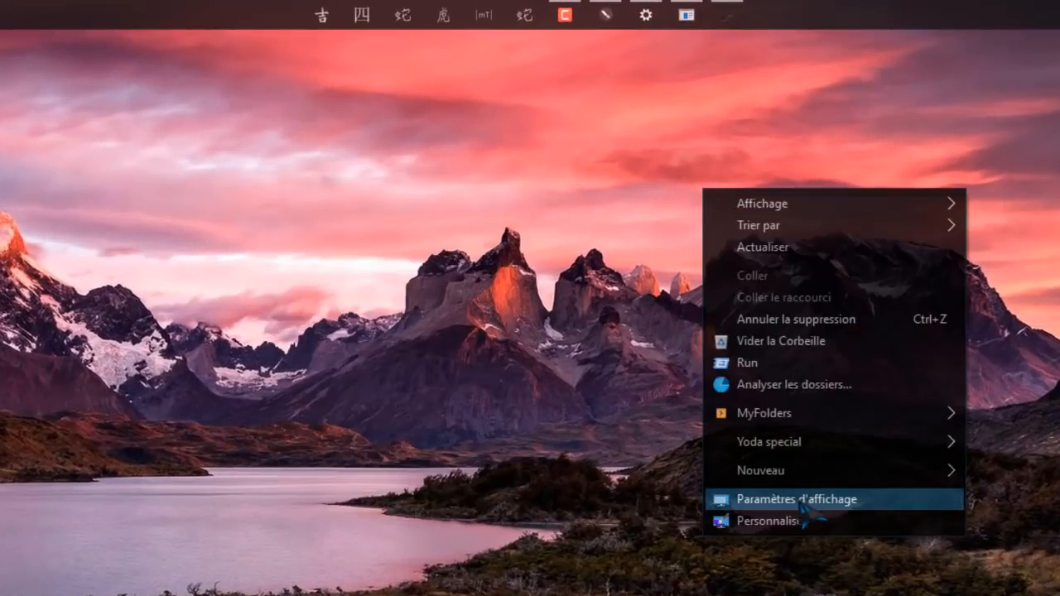
pyautogui.rightClick(83, 142)
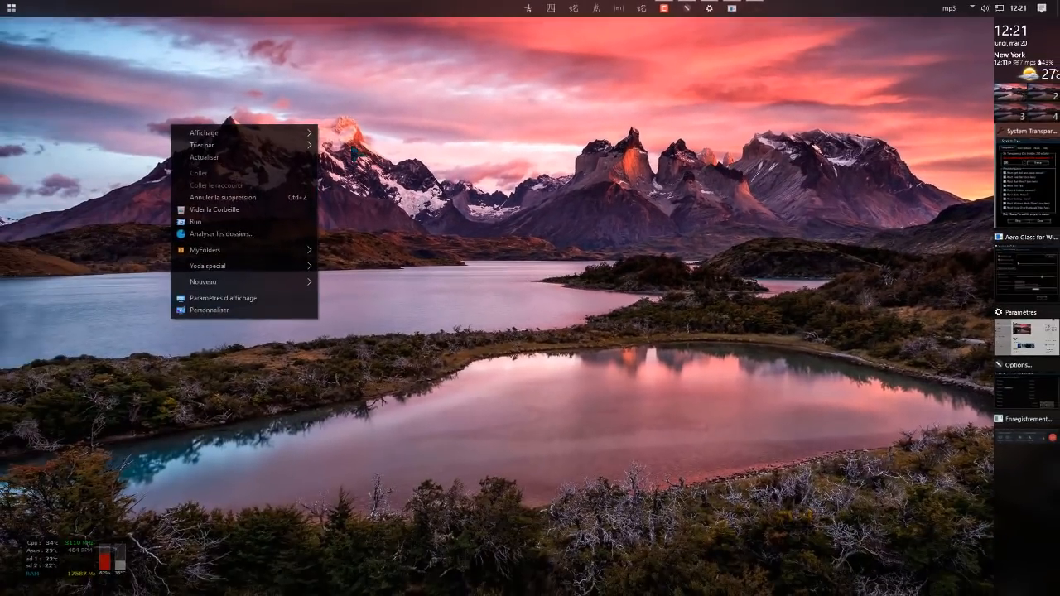
pyautogui.rightClick(14, 251)
pyautogui.rightClick(132, 179)
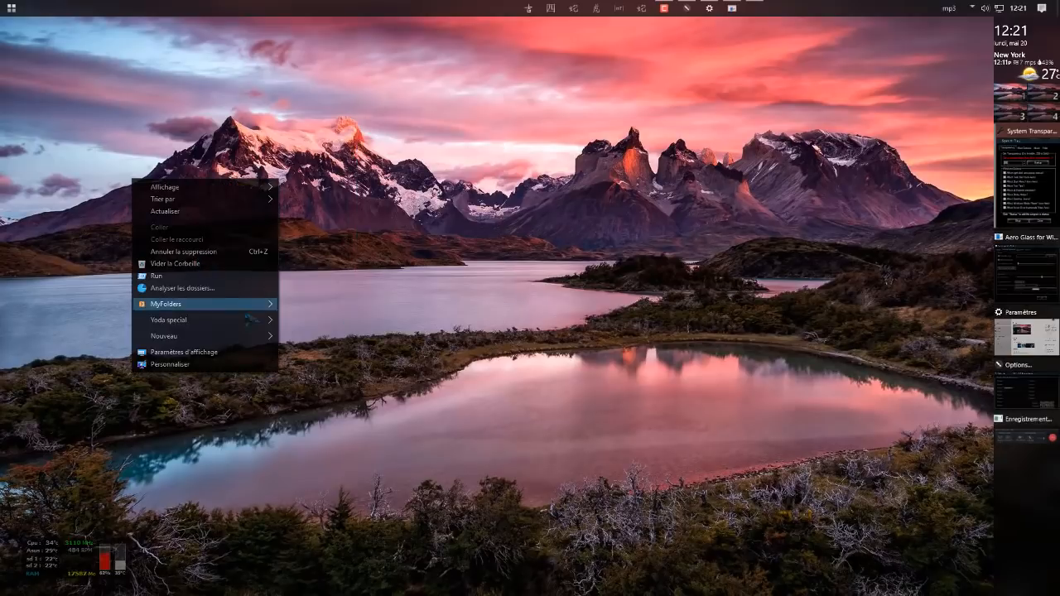
pyautogui.click(436, 243)
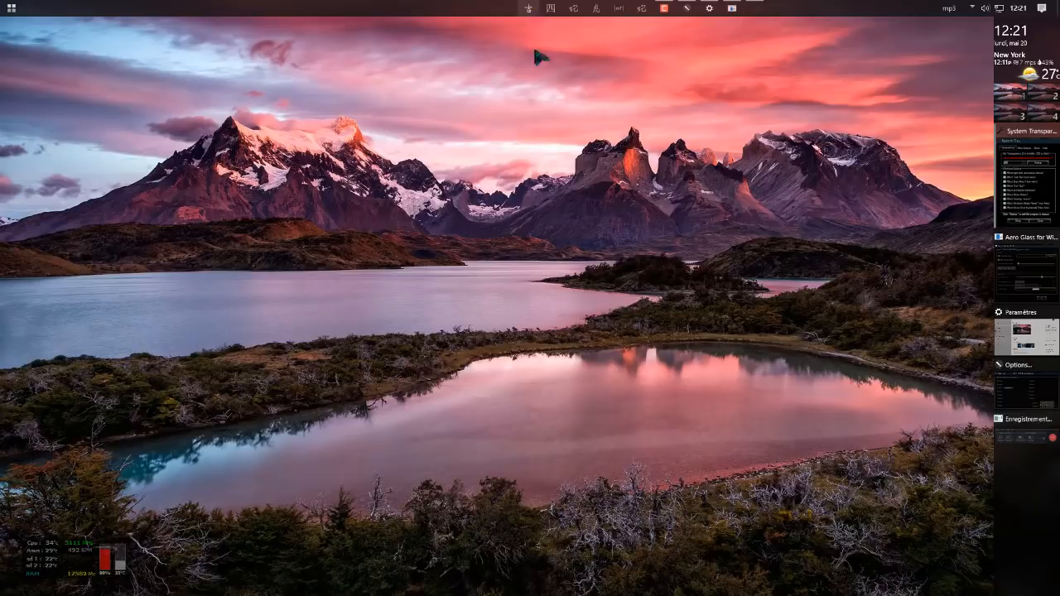
# Step: Open the Black Glass Enhanced v0.5 folder in Programmes (x86) on the MASTER (C:) drive in File Explorer
pyautogui.press('super+e')
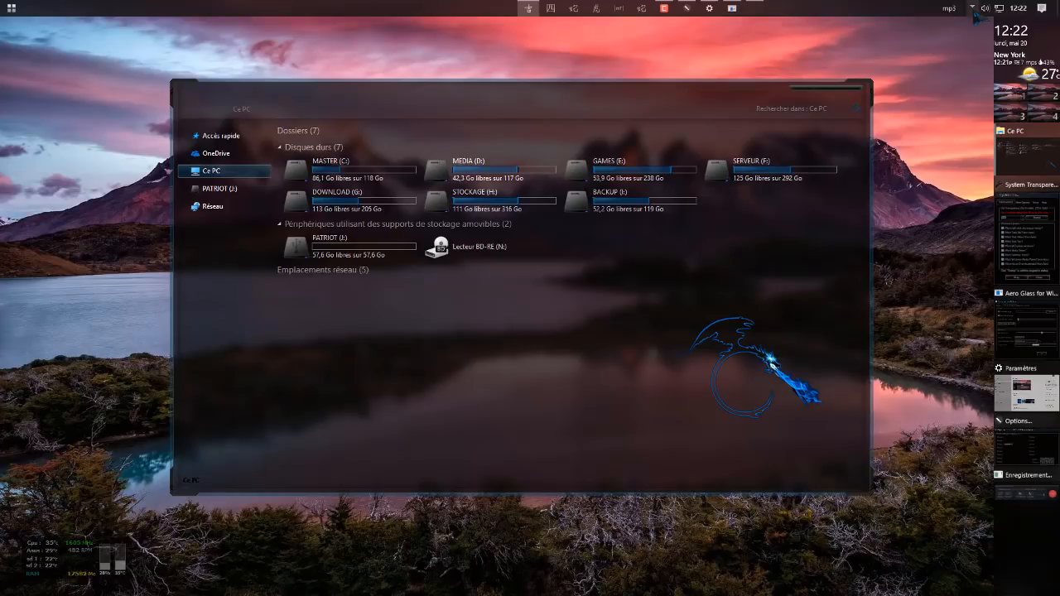
pyautogui.click(973, 10)
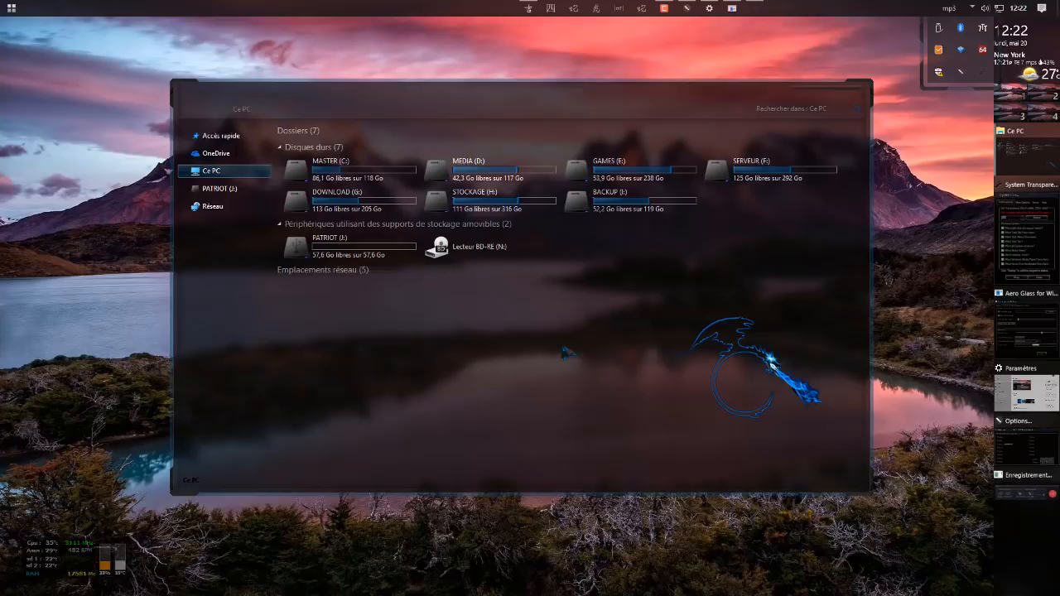
pyautogui.doubleClick(338, 177)
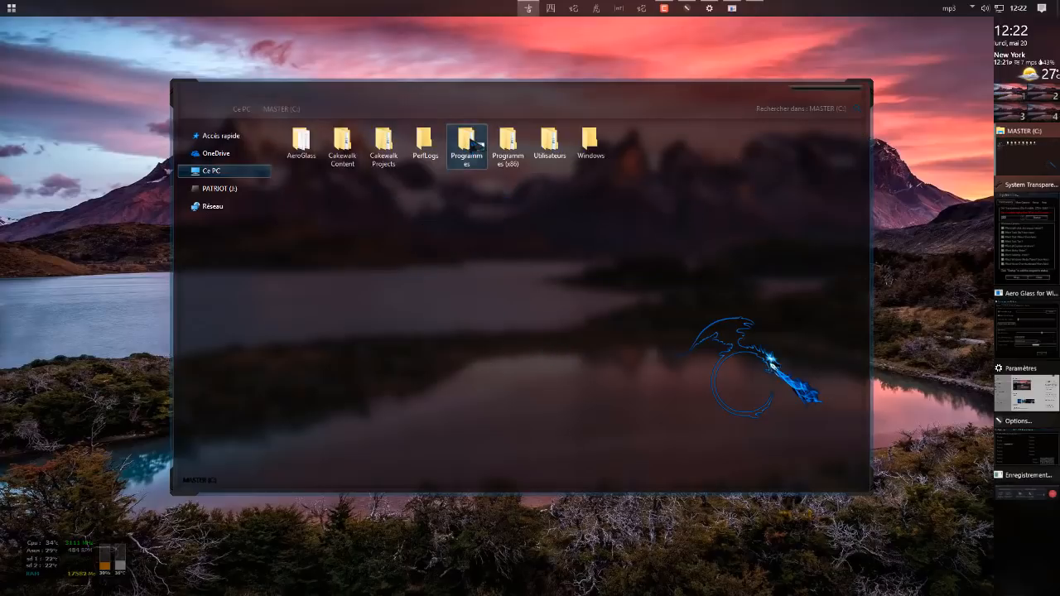
pyautogui.doubleClick(510, 143)
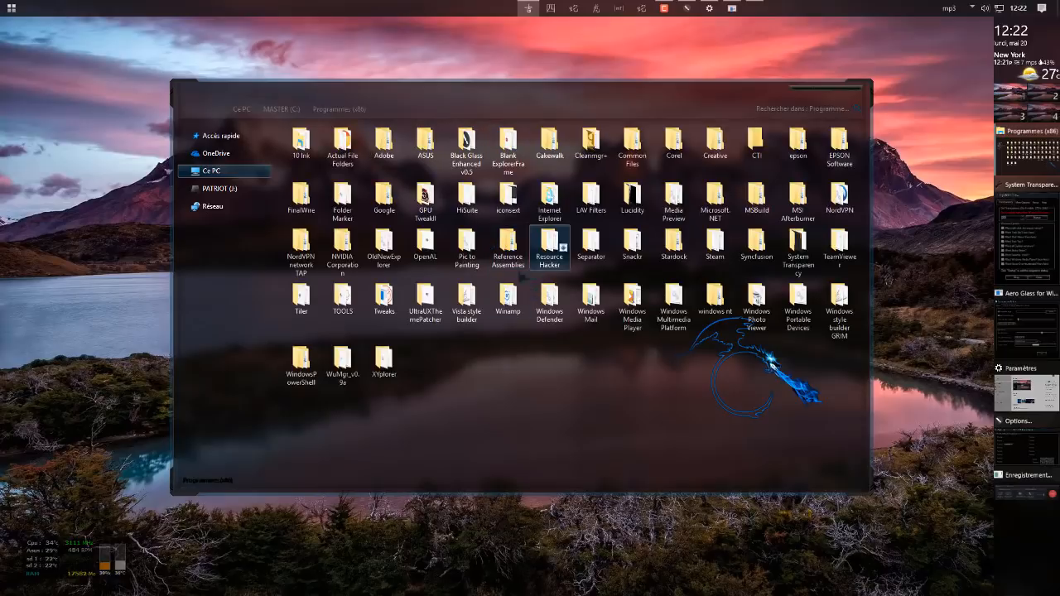
pyautogui.doubleClick(467, 142)
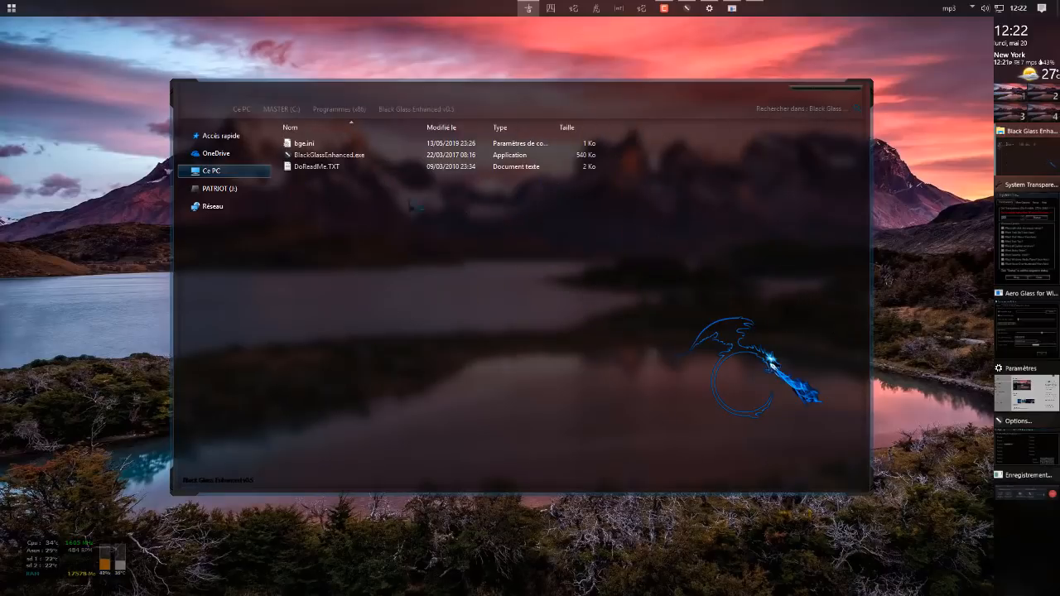
# Step: Create a desktop shortcut to BlackGlassEnhanced.exe and show the desktop icons
pyautogui.moveTo(358, 159); pyautogui.dragTo(47, 218)
pyautogui.click(96, 250)
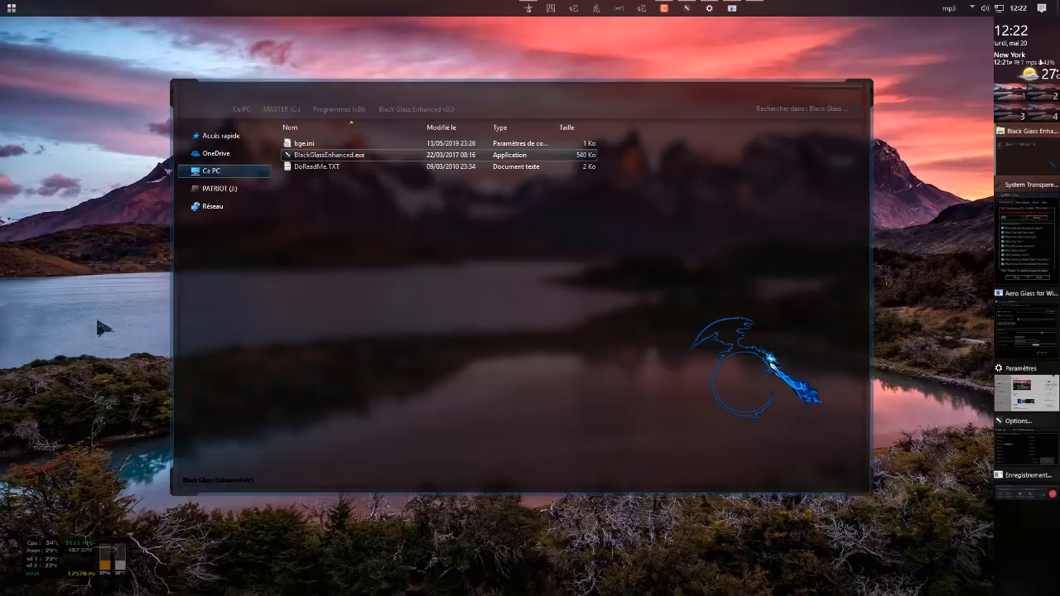
pyautogui.rightClick(1024, 548)
pyautogui.click(929, 412)
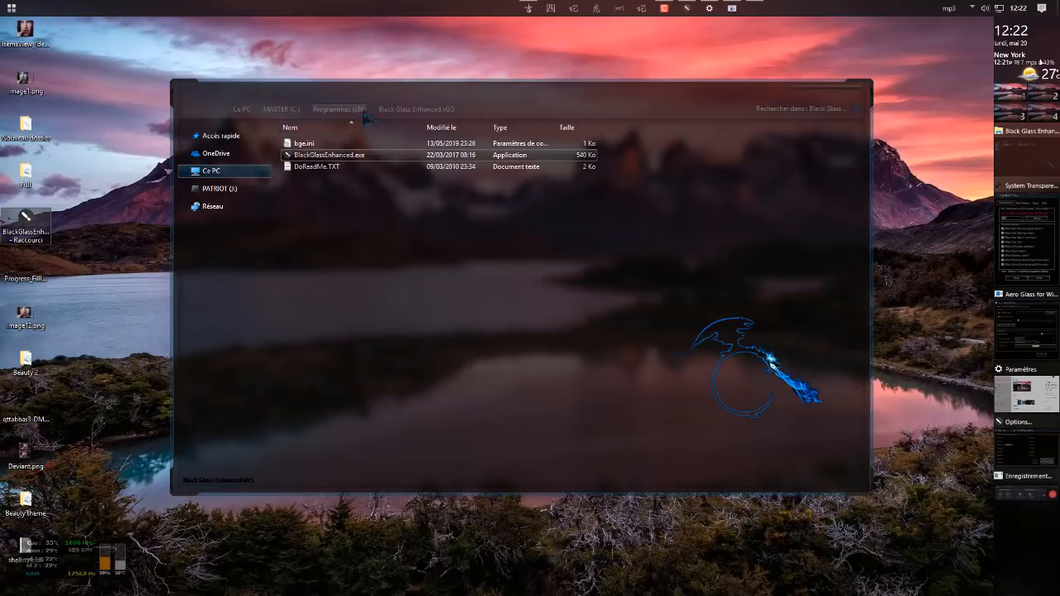
# Step: Create a desktop shortcut to System Transparency.exe from its Programmes (x86) folder and place the BlackGlassEnhanced shortcut directly below it
pyautogui.click(340, 108)
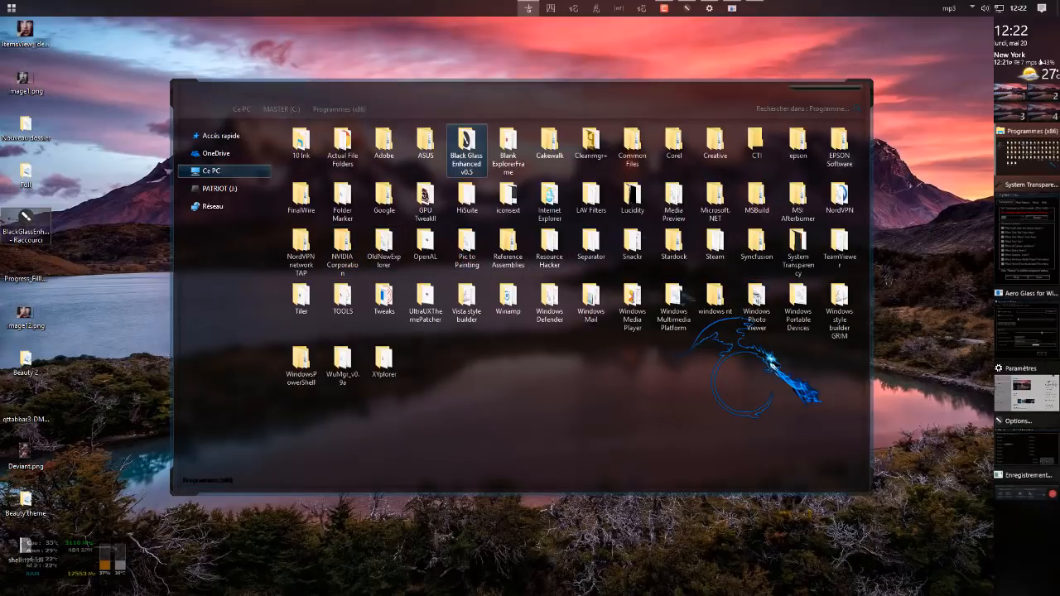
pyautogui.click(808, 247)
pyautogui.doubleClick(799, 251)
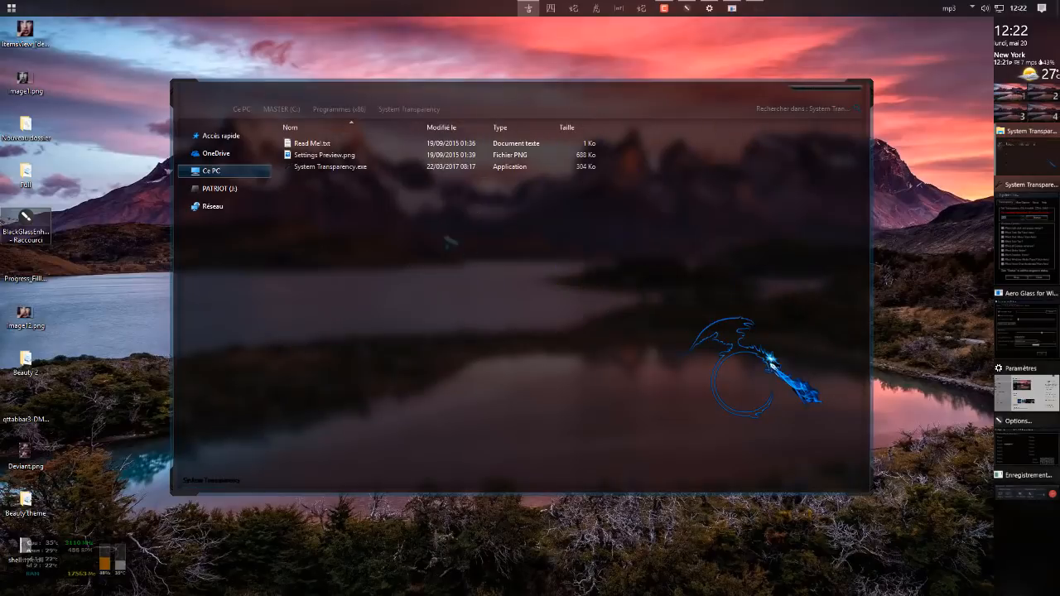
pyautogui.click(355, 172)
pyautogui.moveTo(355, 172); pyautogui.dragTo(120, 90)
pyautogui.click(153, 120)
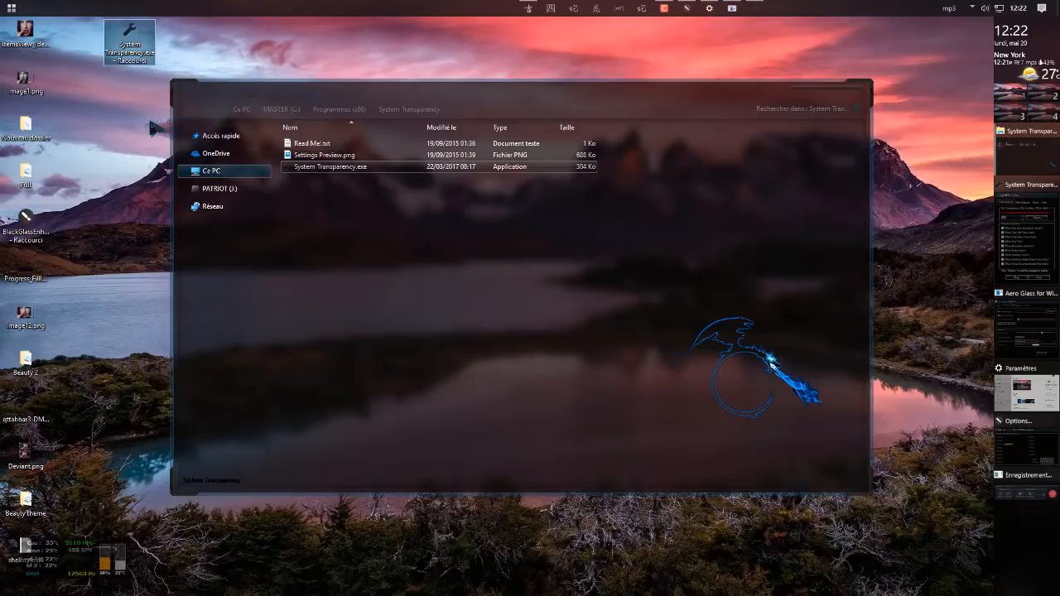
pyautogui.moveTo(29, 225); pyautogui.dragTo(152, 101)
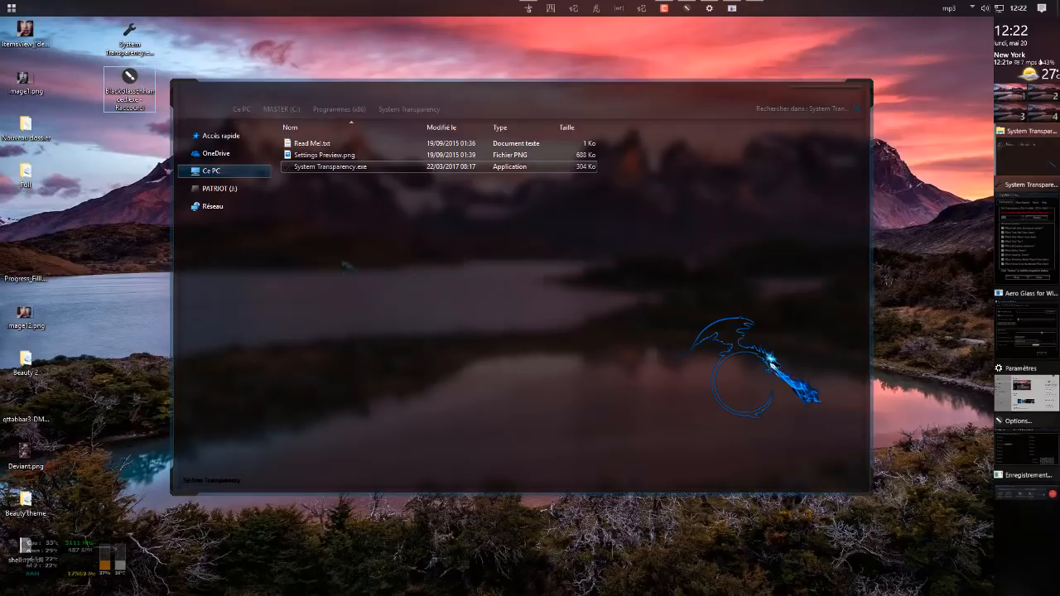
# Step: Look at the Démarrage group in the classic menu's program list and view the standard Windows Start menu
pyautogui.click(12, 8)
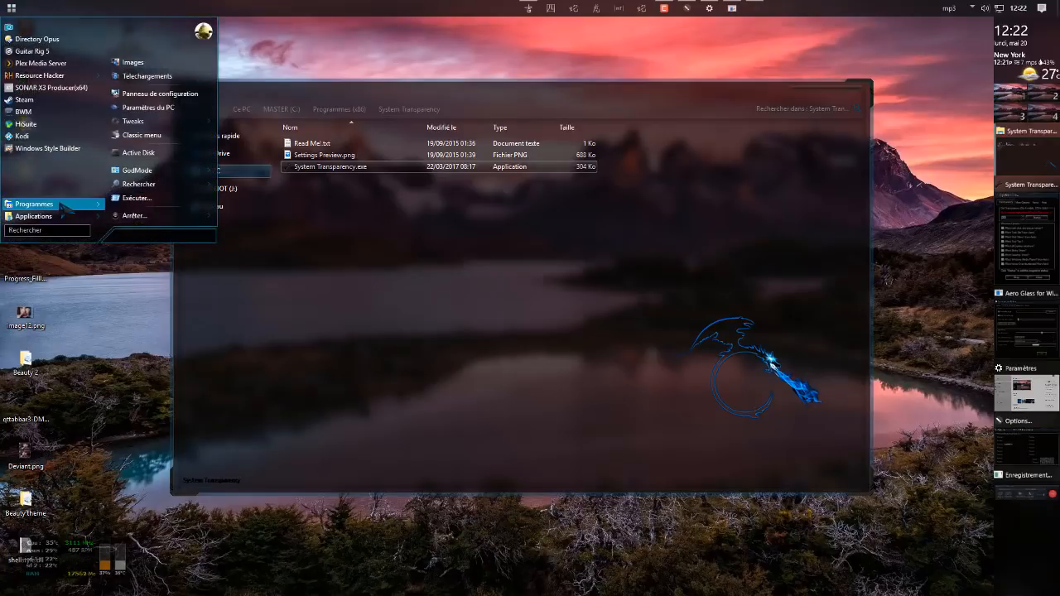
pyautogui.moveTo(61, 202)
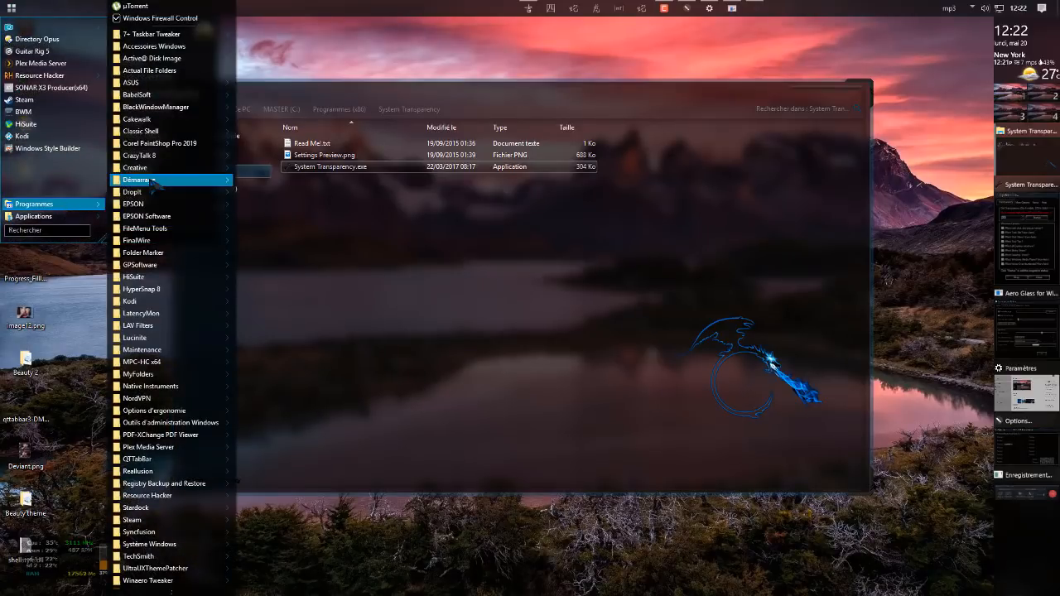
pyautogui.moveTo(152, 182)
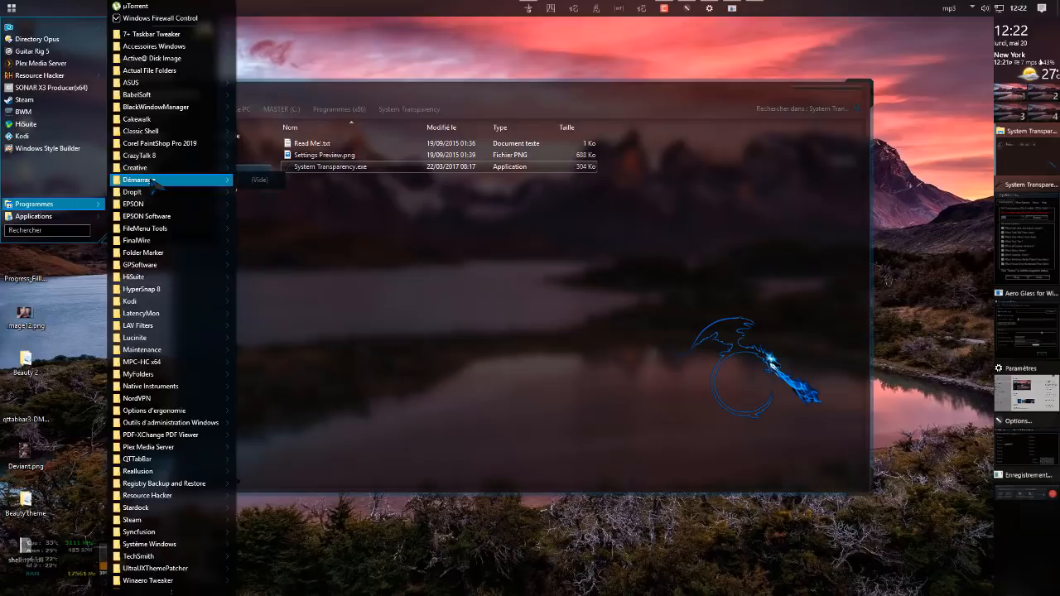
pyautogui.click(406, 320)
pyautogui.click(11, 7)
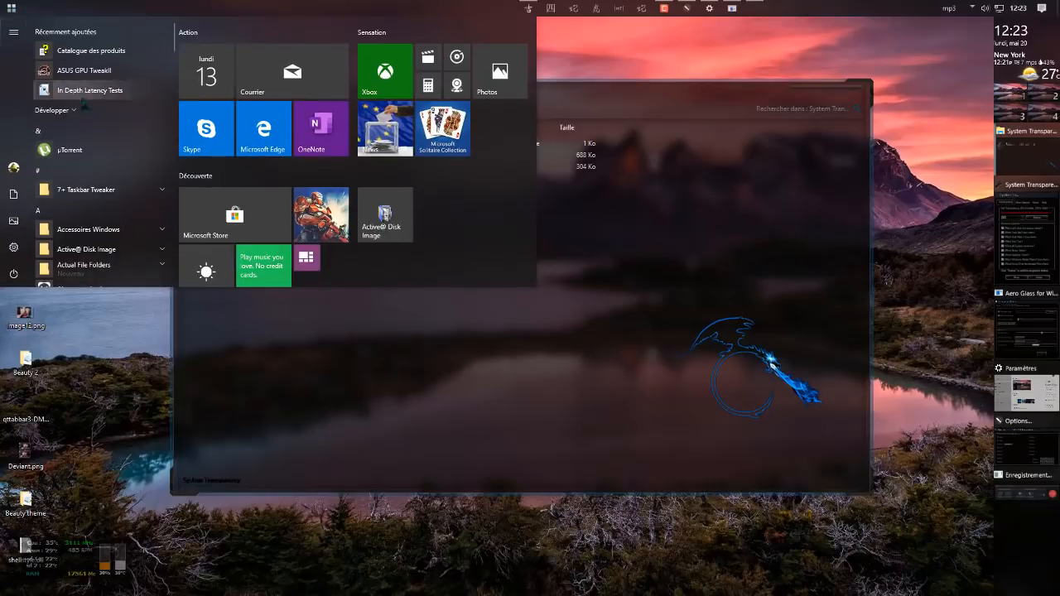
pyautogui.click(486, 367)
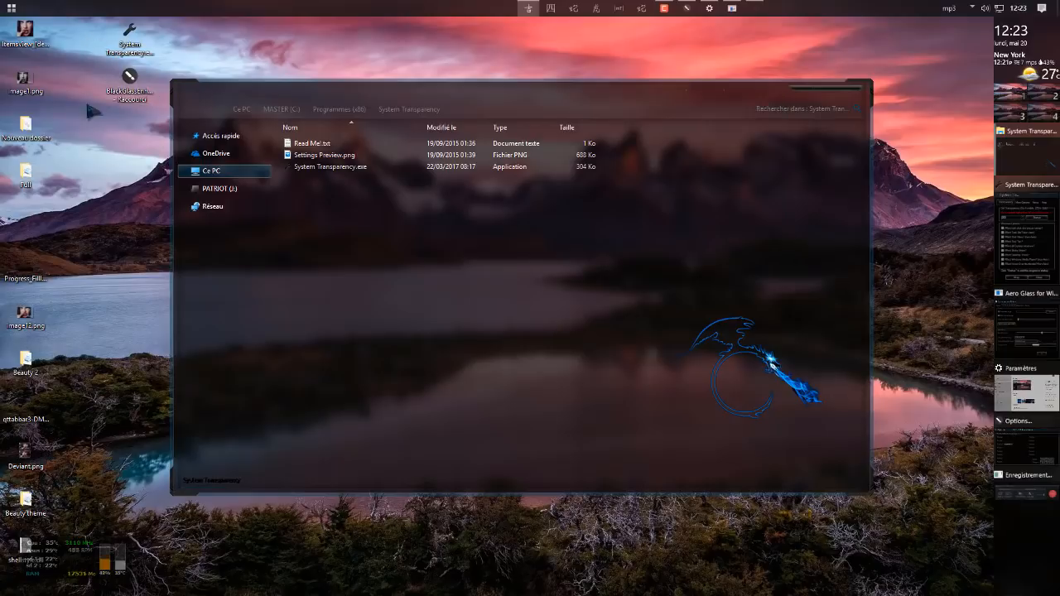
# Step: Open the user's Démarrage folder under AppData\Roaming\Microsoft\Windows\Menu Démarrer\Programmes in File Explorer
pyautogui.click(696, 94)
pyautogui.click(717, 165)
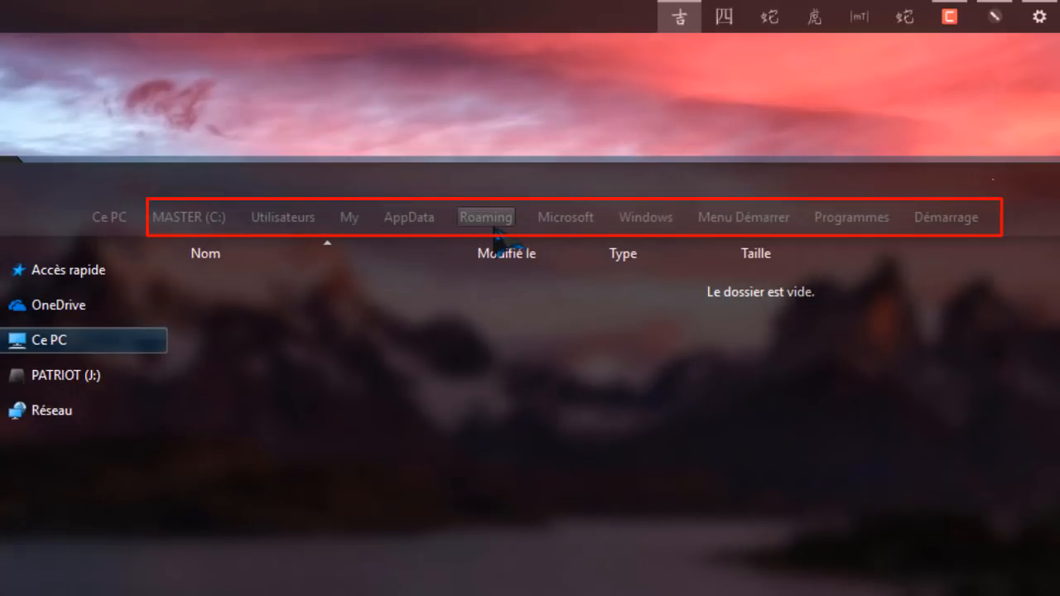
# Step: Copy the full path of the open Démarrage folder
pyautogui.click(1026, 222)
pyautogui.press('super+c')
pyautogui.rightClick(1005, 217)
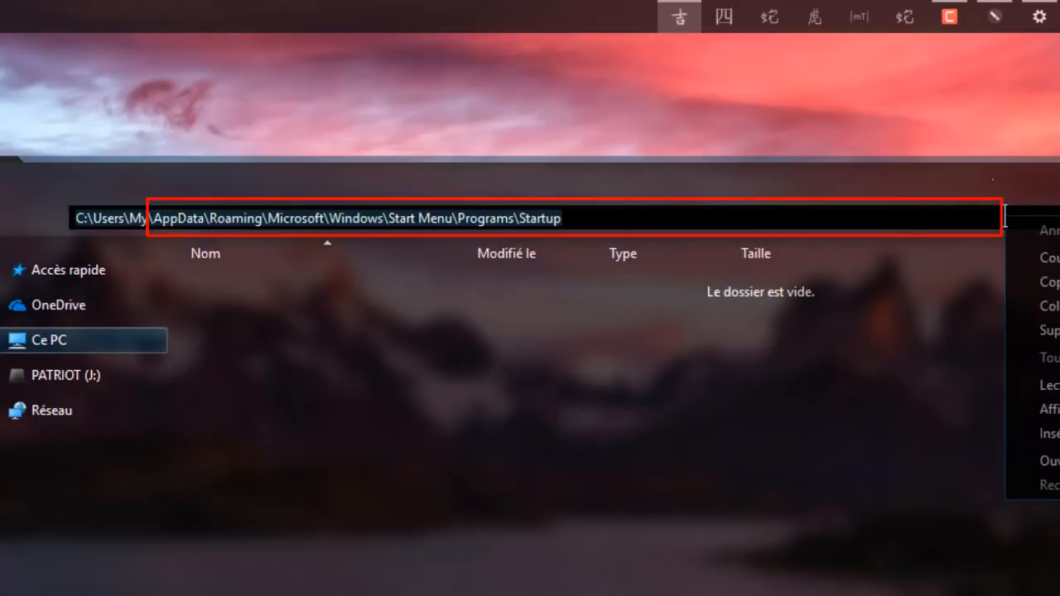
pyautogui.rightClick(553, 220)
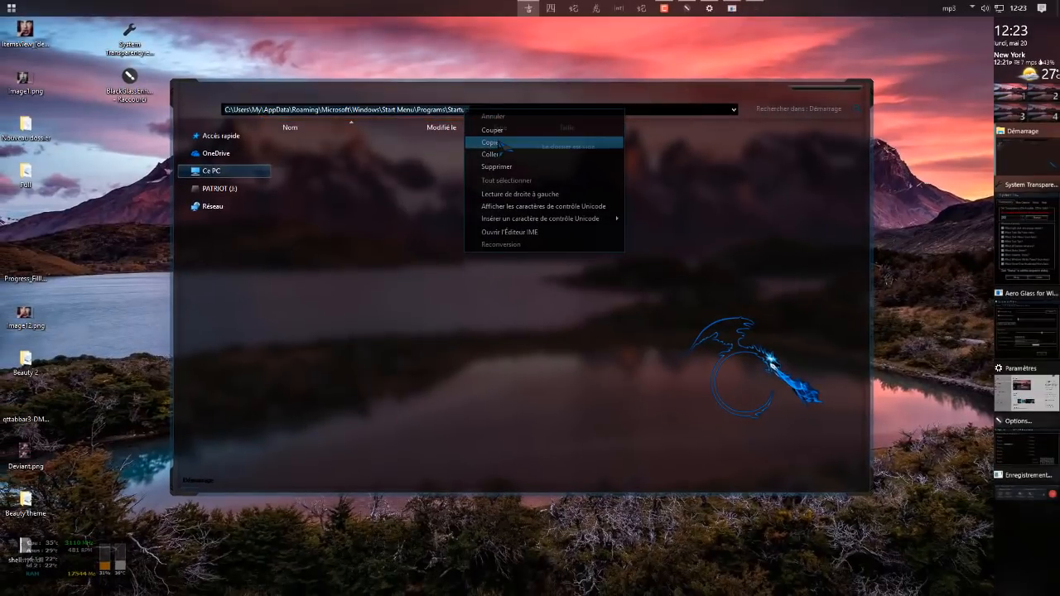
pyautogui.click(503, 144)
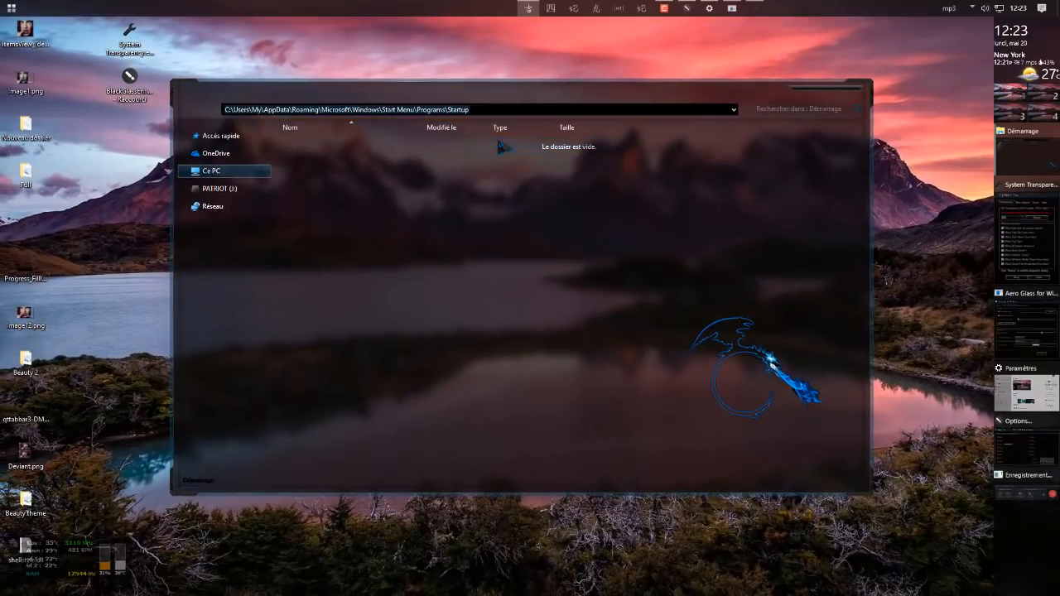
# Step: Create a new text document on the desktop with its default name
pyautogui.click(120, 178)
pyautogui.rightClick(115, 173)
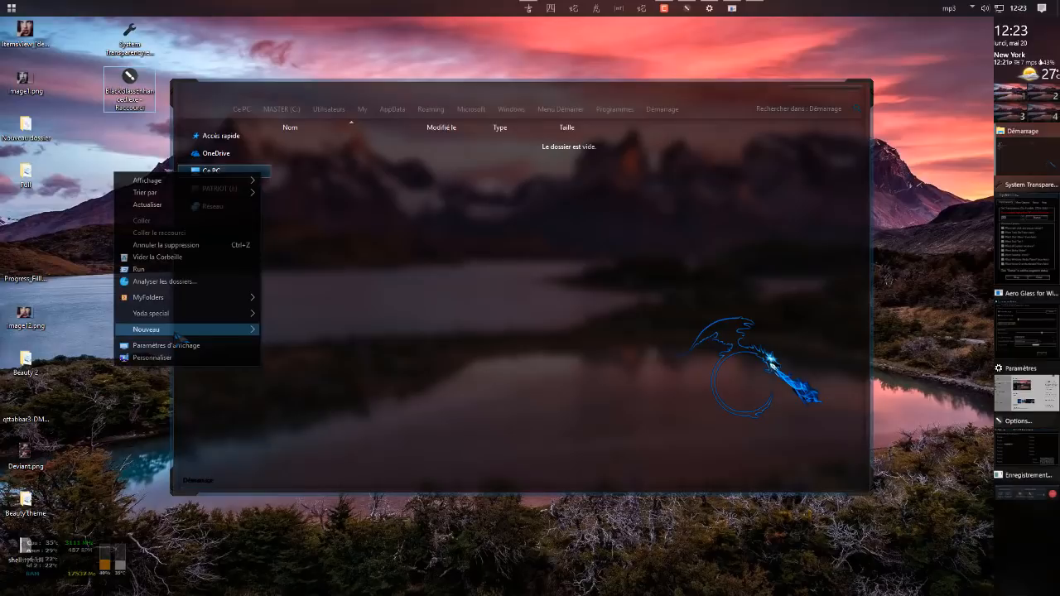
pyautogui.moveTo(176, 335)
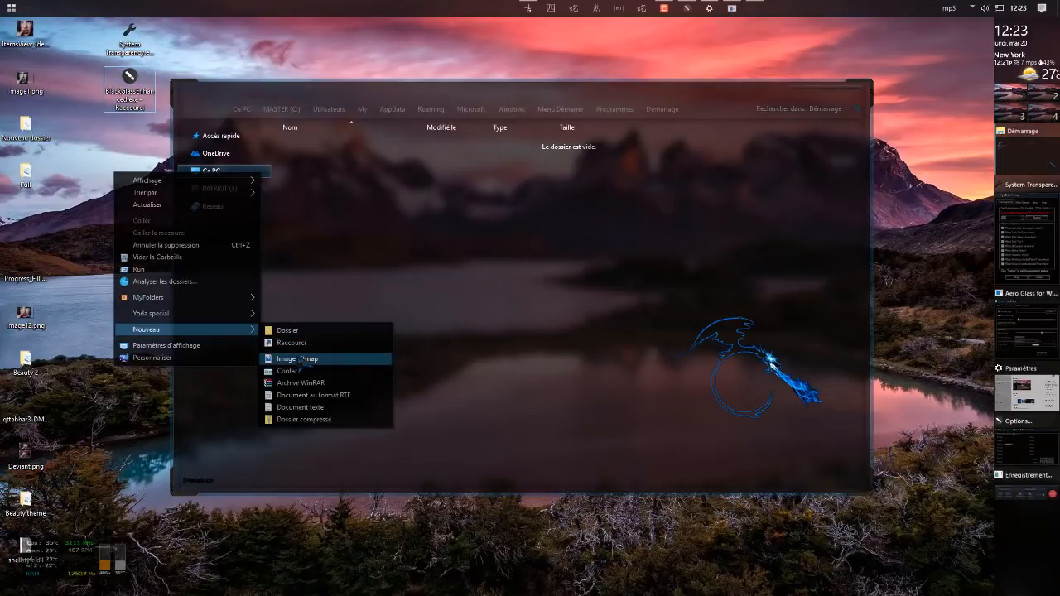
pyautogui.click(301, 407)
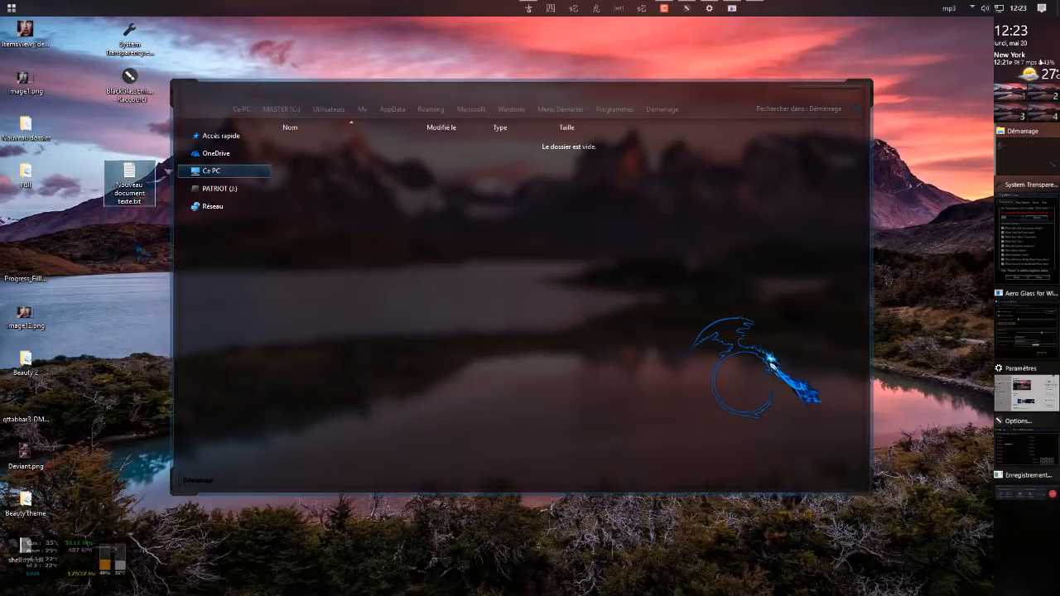
# Step: Paste the copied Startup folder path into the new text document and minimise Notepad
pyautogui.doubleClick(130, 184)
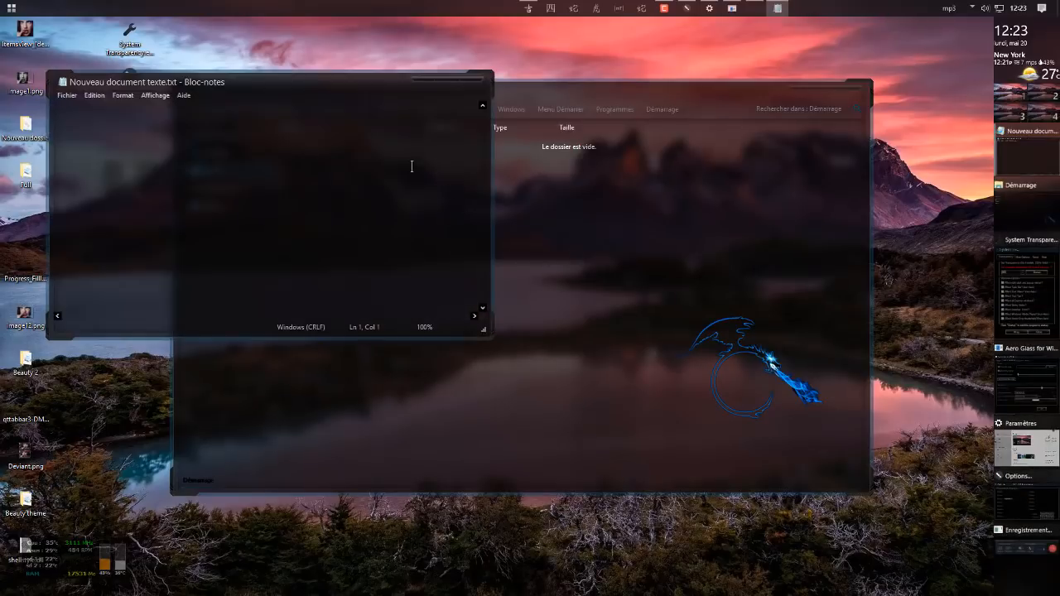
pyautogui.rightClick(411, 167)
pyautogui.click(439, 208)
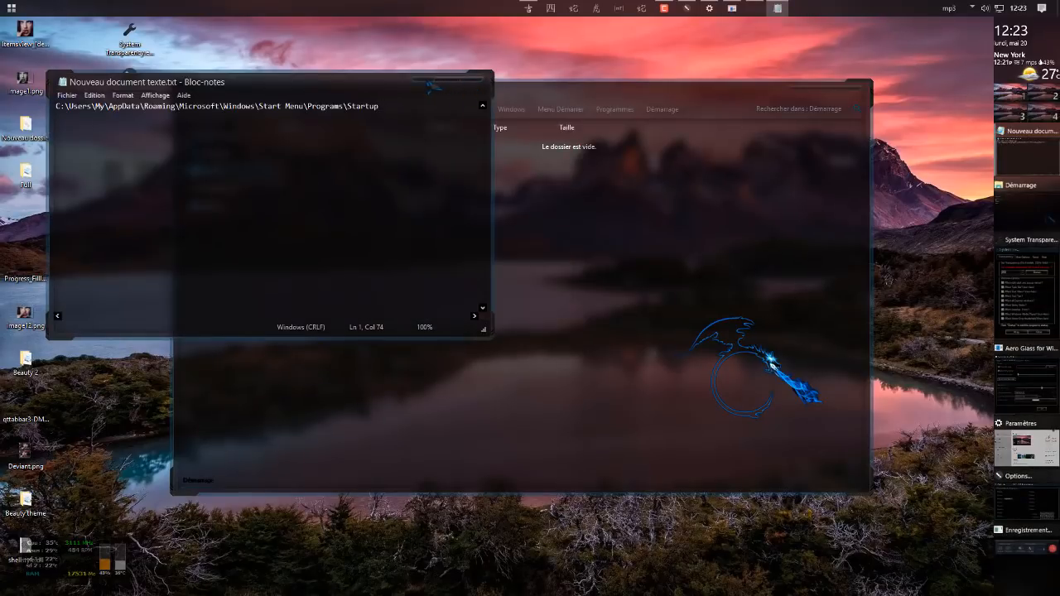
pyautogui.click(434, 85)
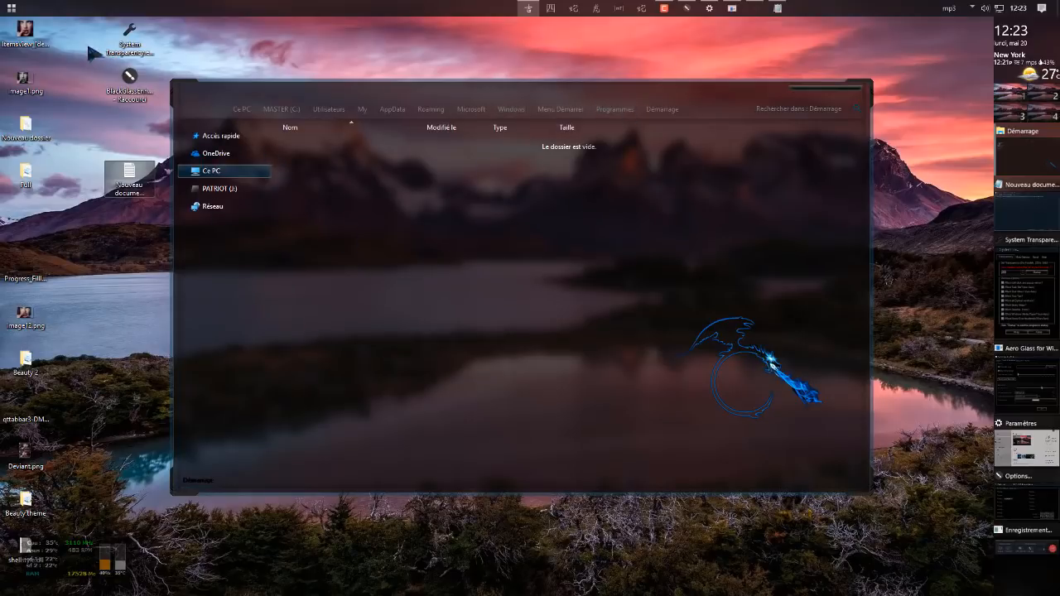
# Step: Move the System Transparency and BlackGlassEnhanced desktop shortcuts into the Démarrage folder and close its window
pyautogui.moveTo(75, 25); pyautogui.dragTo(160, 118)
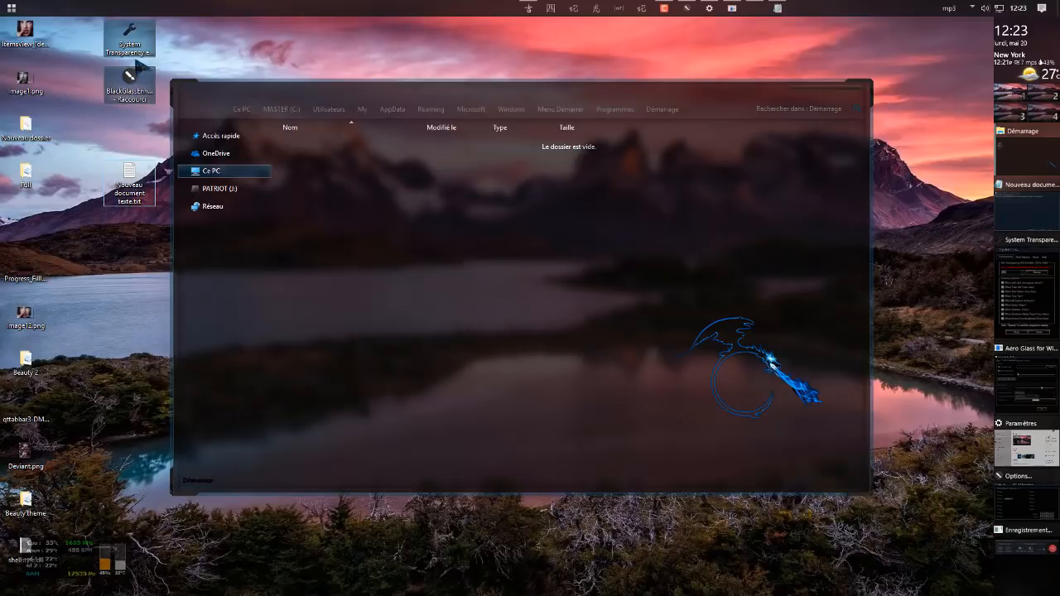
pyautogui.moveTo(314, 166); pyautogui.dragTo(621, 322)
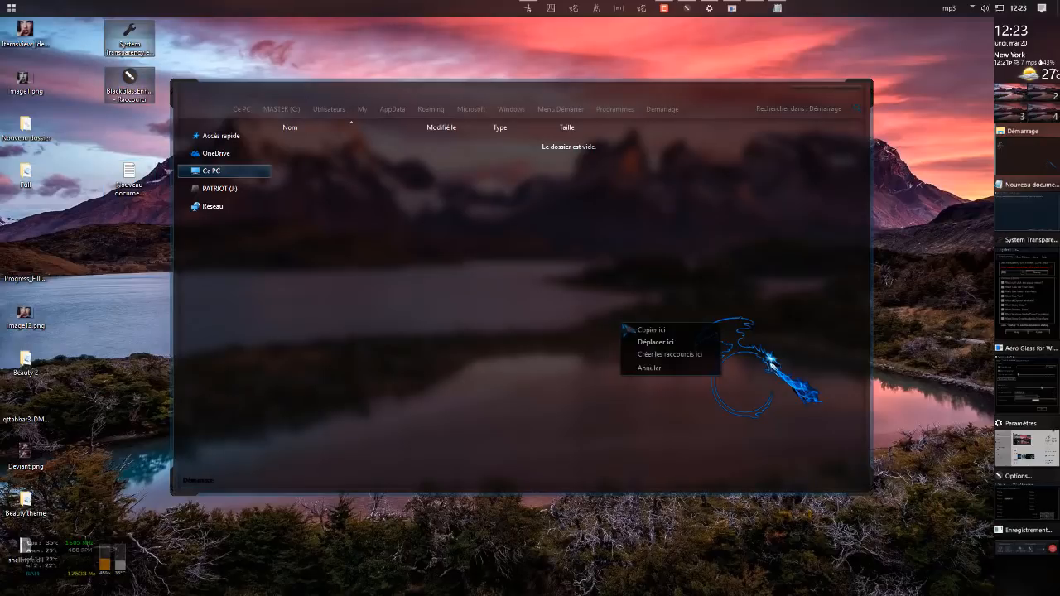
pyautogui.click(659, 343)
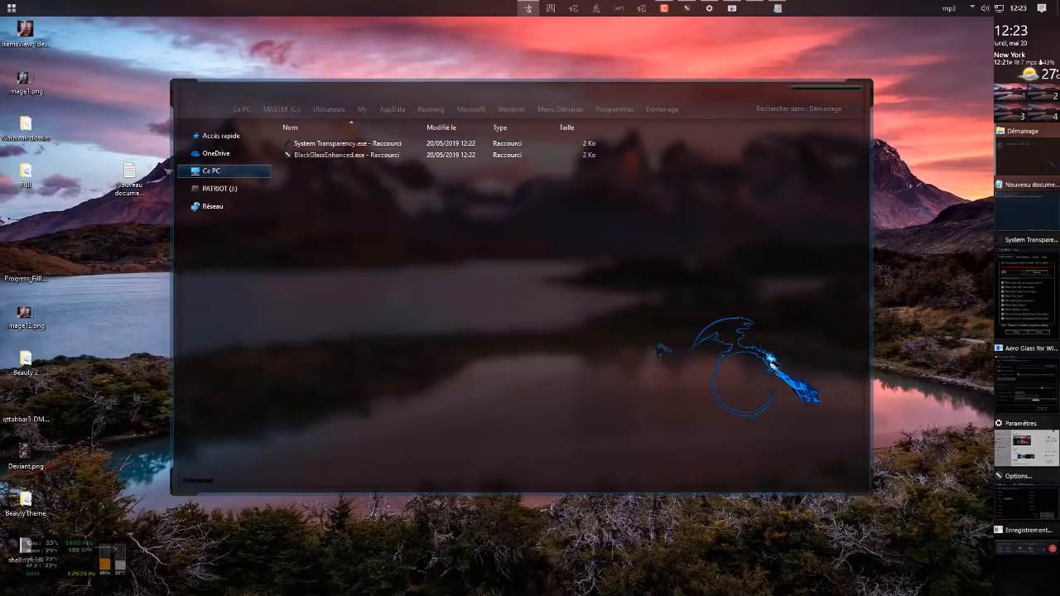
pyautogui.click(863, 95)
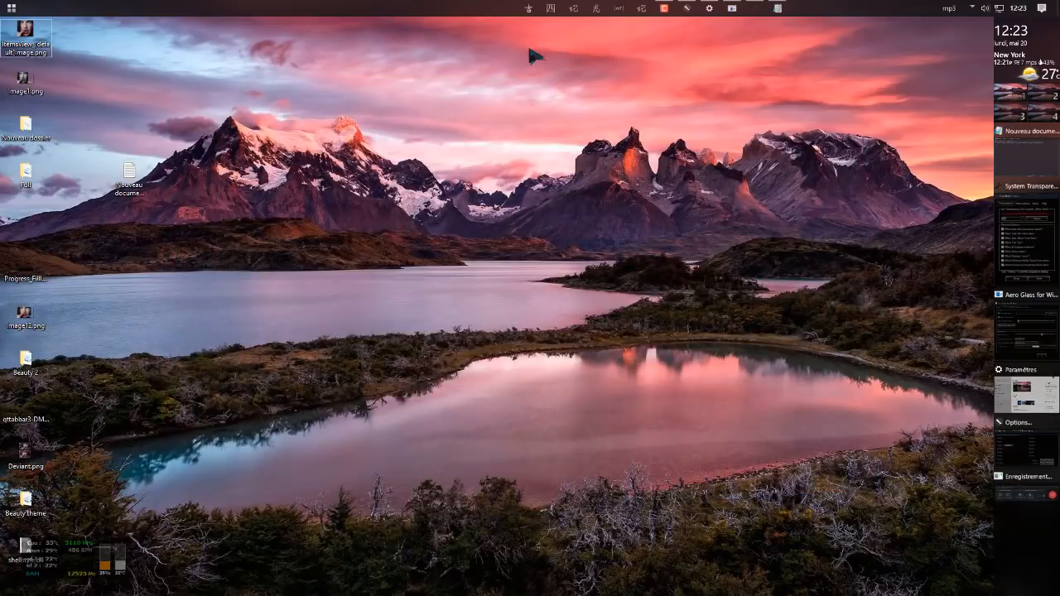
# Step: Unlock the taskbar, shift its group of icons further left to centre it, and lock the taskbar again
pyautogui.rightClick(526, 10)
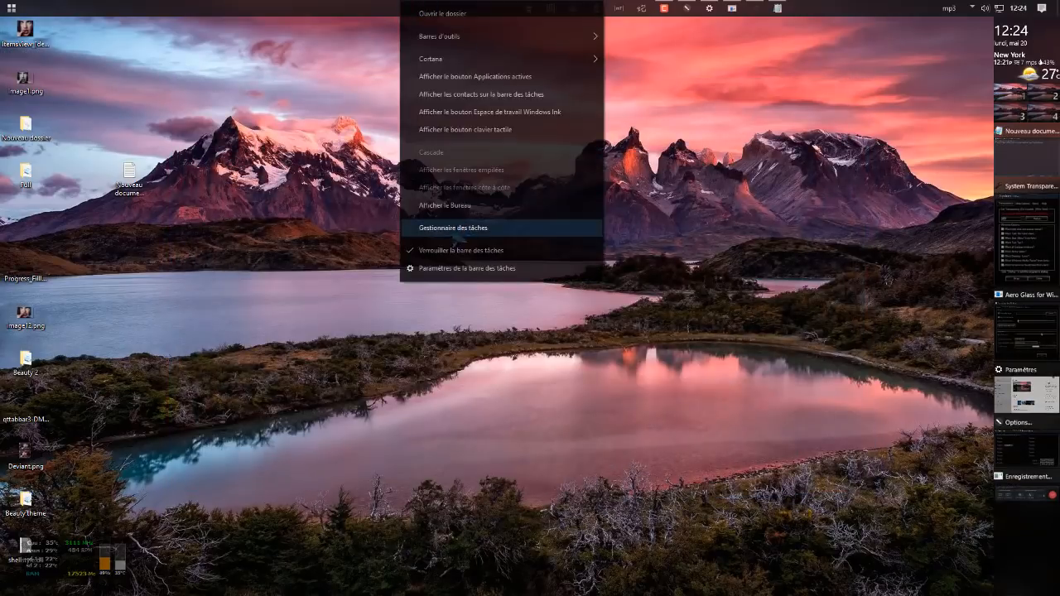
pyautogui.click(442, 250)
pyautogui.rightClick(367, 15)
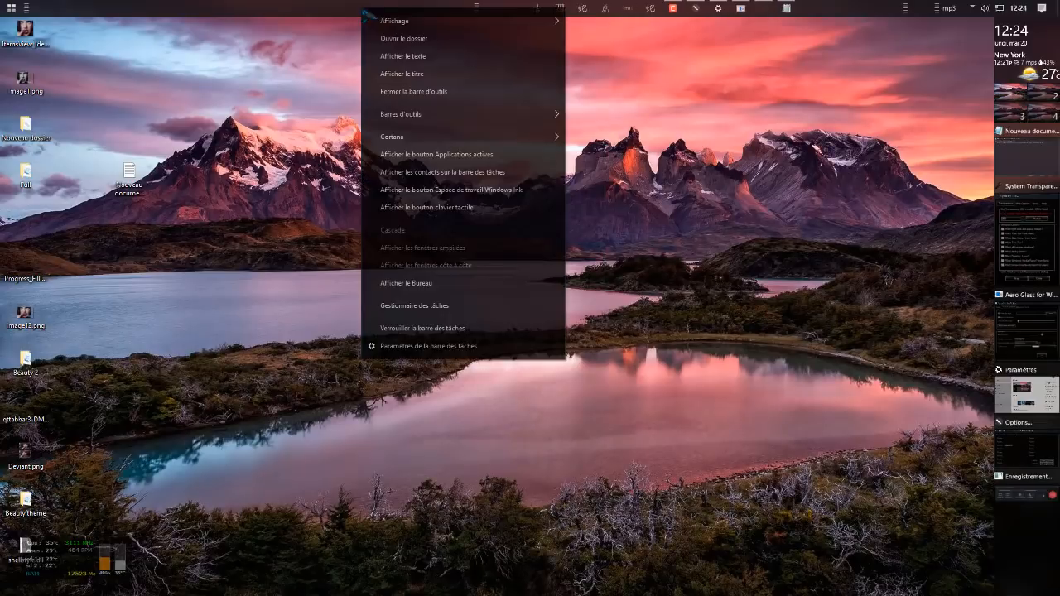
pyautogui.click(343, 8)
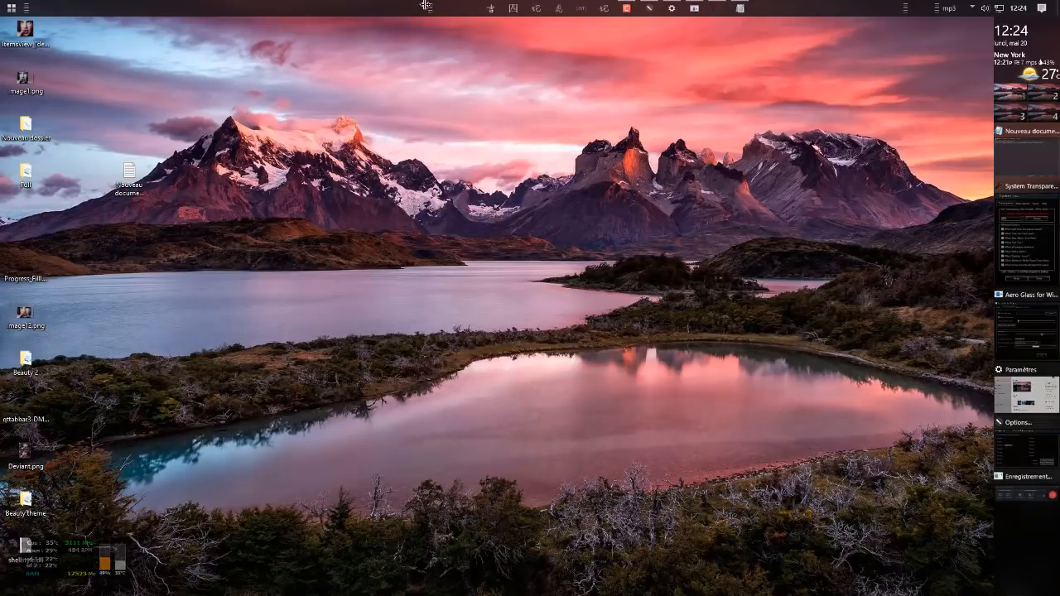
pyautogui.rightClick(356, 11)
pyautogui.click(411, 327)
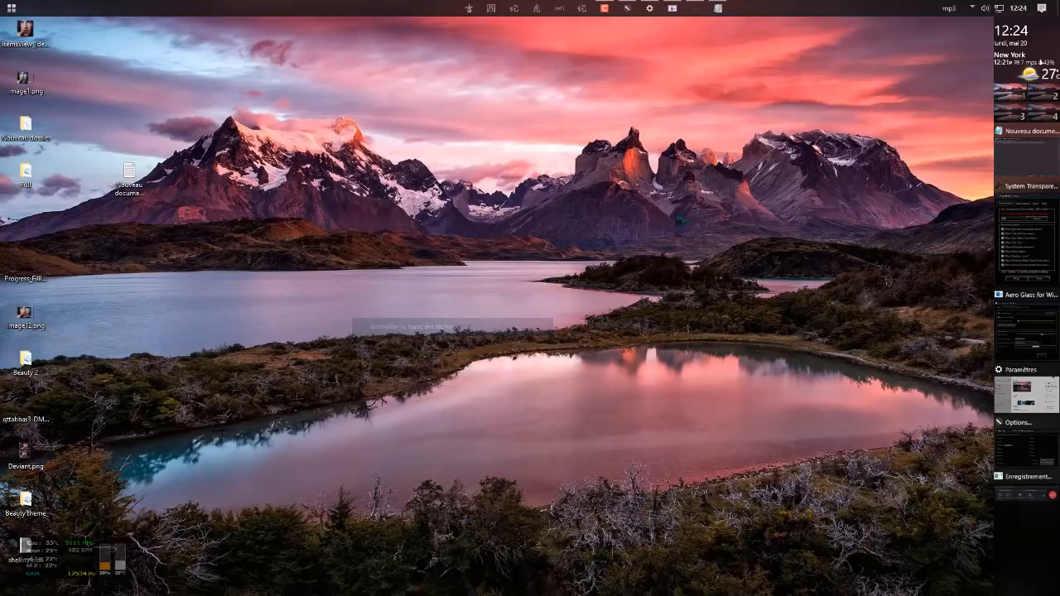
# Step: View the transparent Ce PC window in File Explorer, shift it slightly to the right, and minimise it
pyautogui.click(472, 14)
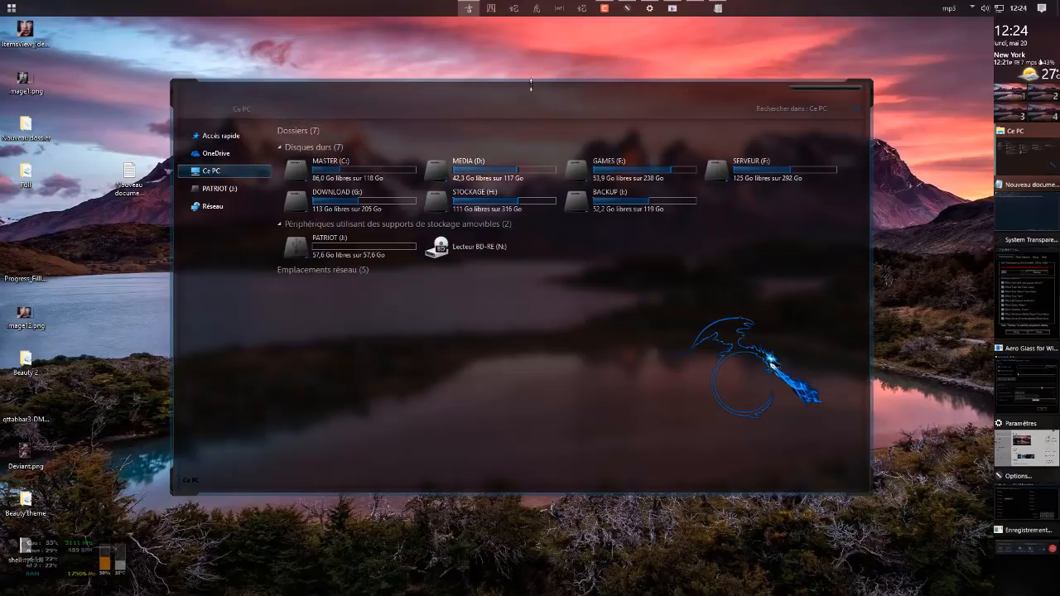
pyautogui.moveTo(525, 98); pyautogui.dragTo(547, 98)
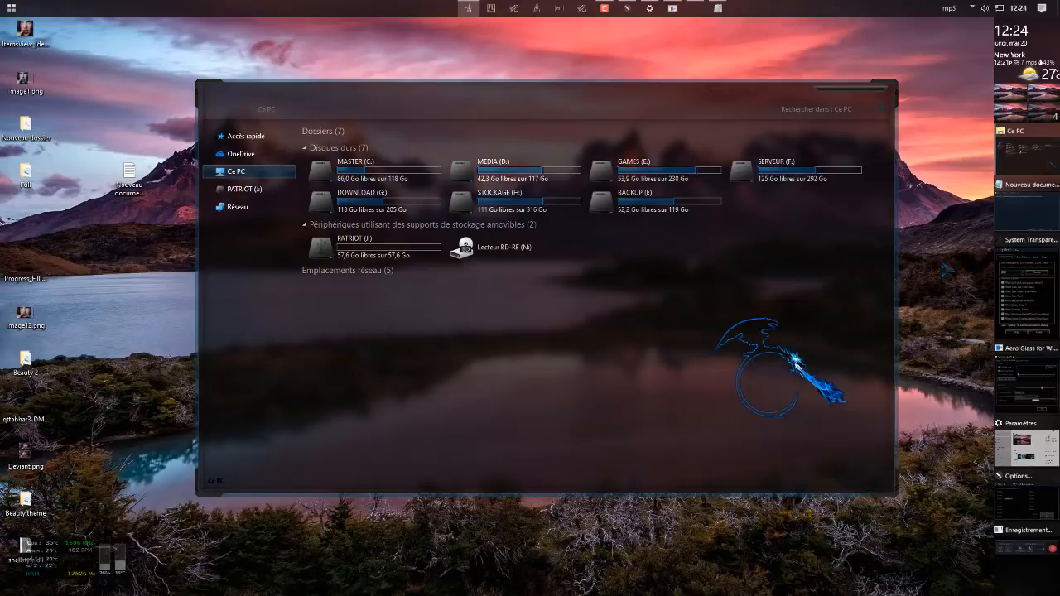
pyautogui.click(825, 96)
# Step: Look through the available themes in the Windows personalisation settings and close the settings window
pyautogui.rightClick(608, 117)
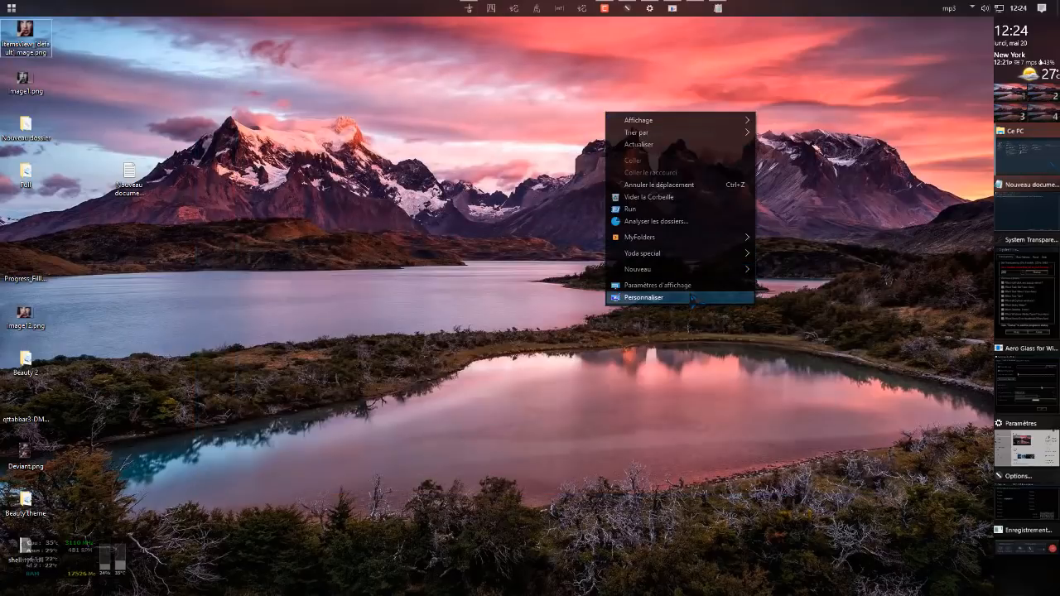
pyautogui.click(691, 298)
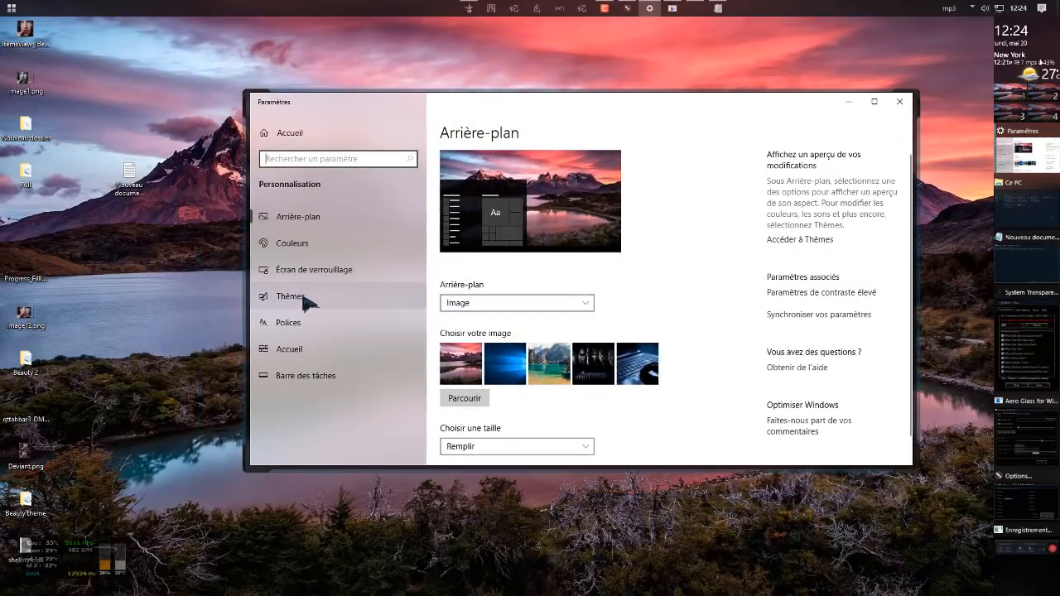
pyautogui.click(305, 300)
pyautogui.scroll(-3, 741, 355)
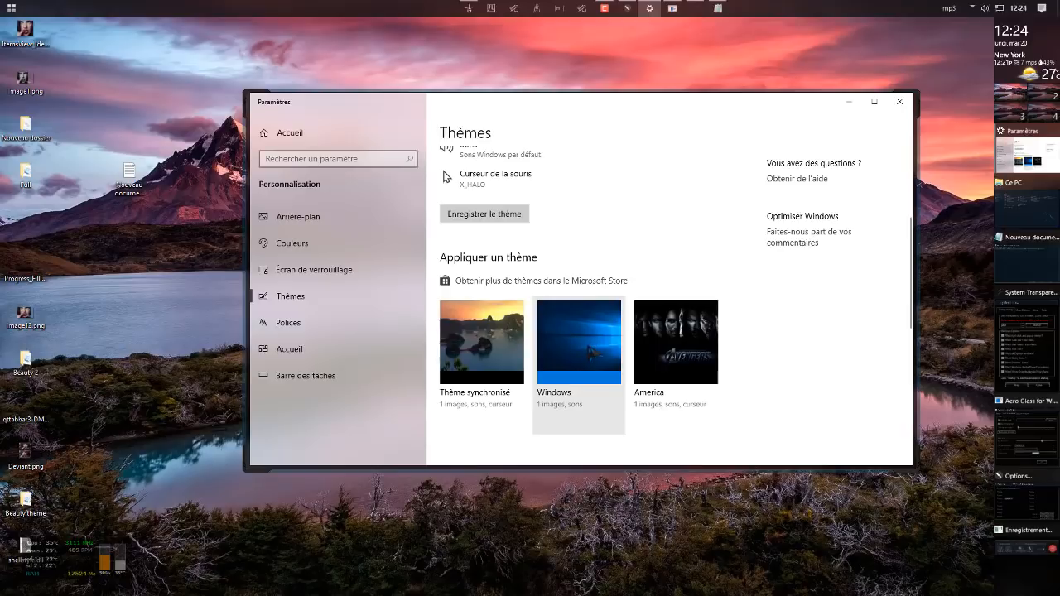
pyautogui.click(900, 103)
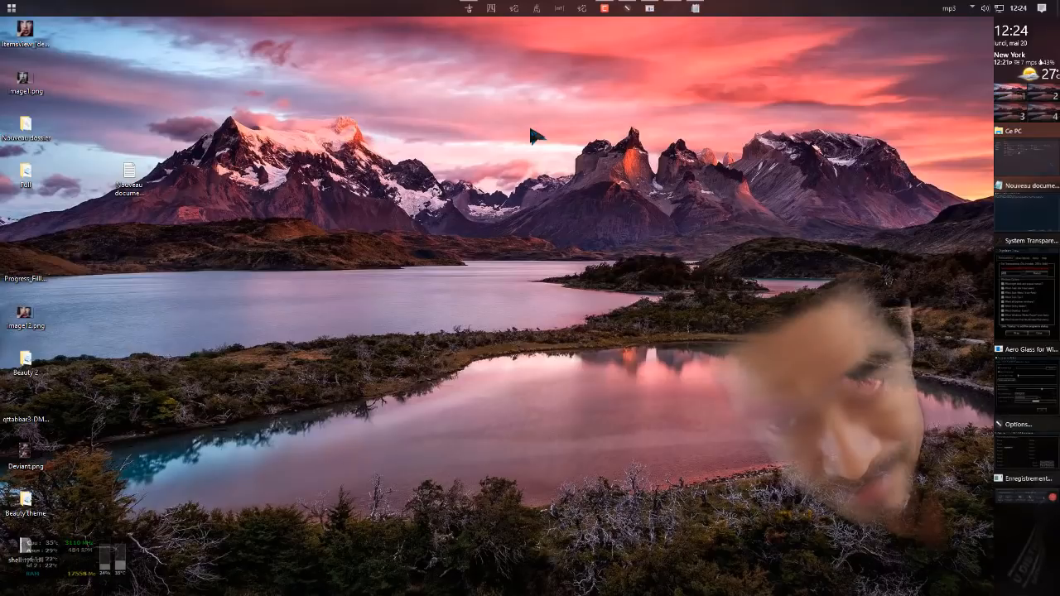
pyautogui.rightClick(621, 231)
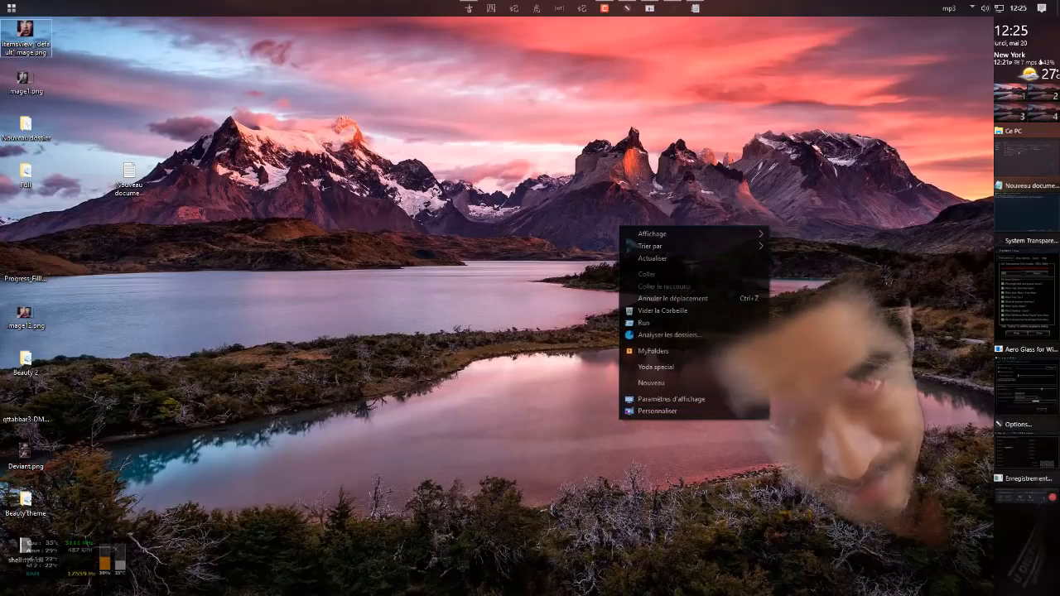
pyautogui.click(429, 311)
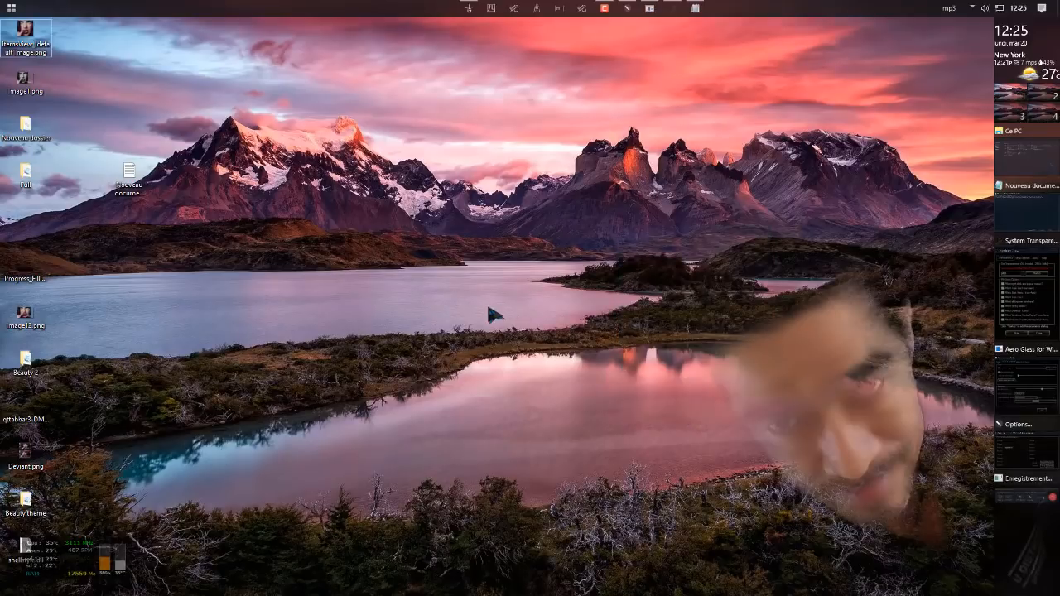